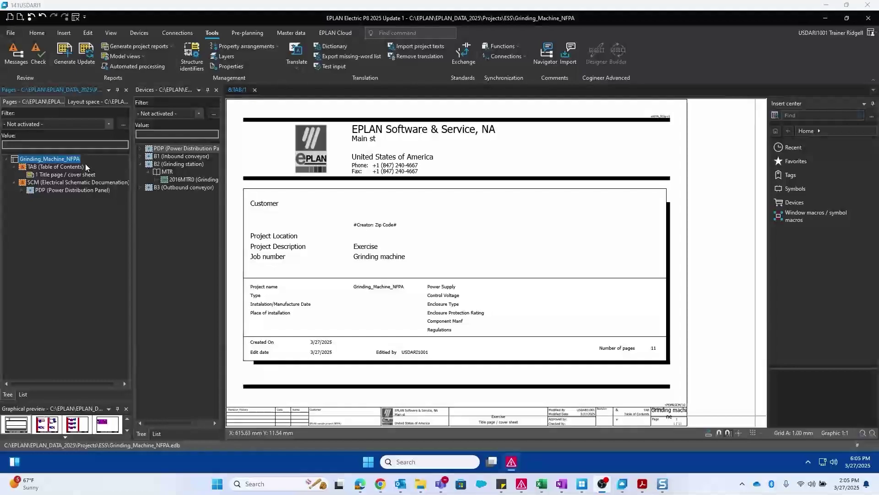
Step: Open PDP page 20, Conveyor / Hydraulic pump feed circuits, then select the Grinding_Machine_NFPA project root
double_click(24, 189)
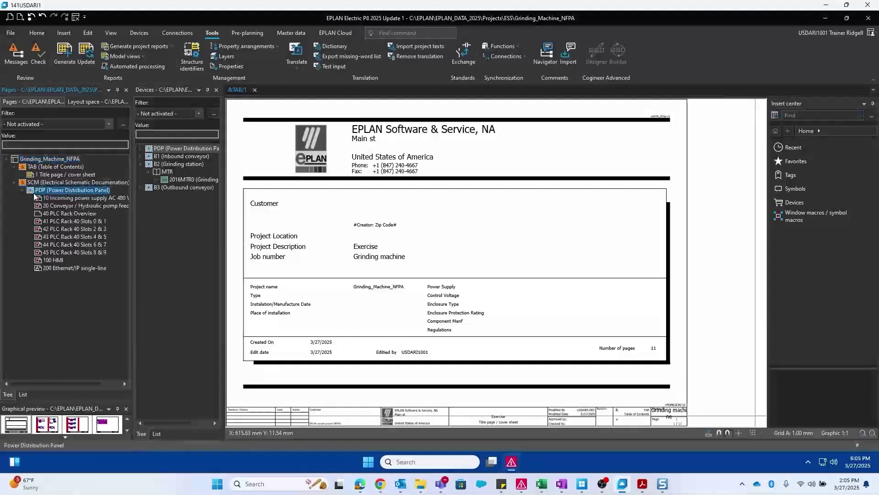
double_click(59, 206)
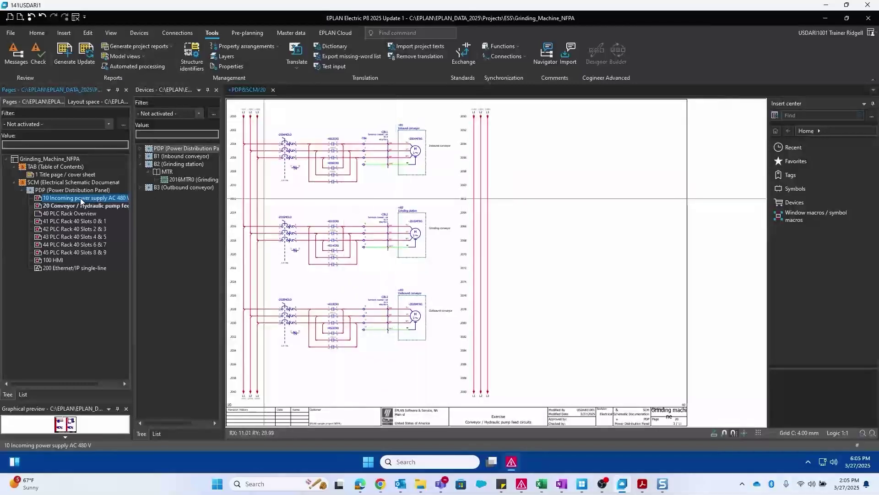
left_click(40, 160)
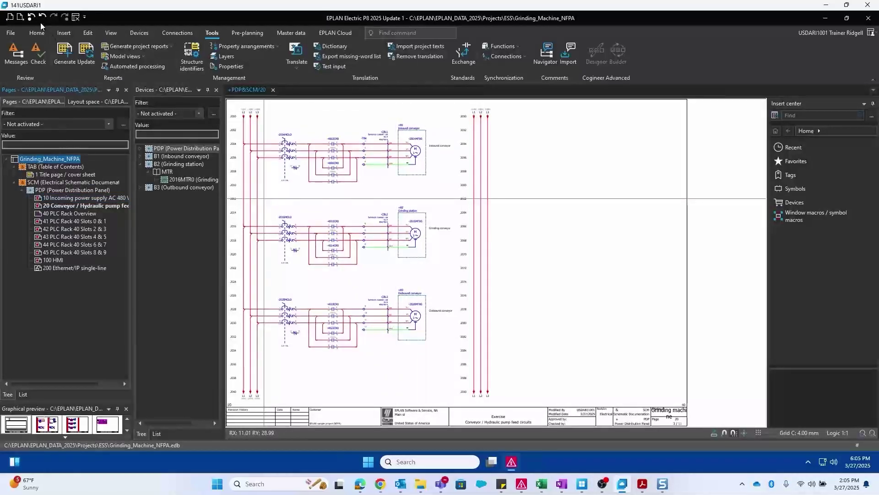
Step: Choose AutoCAD_Grinding+Machine_2.dwg for a DXF/DWG import
left_click(10, 32)
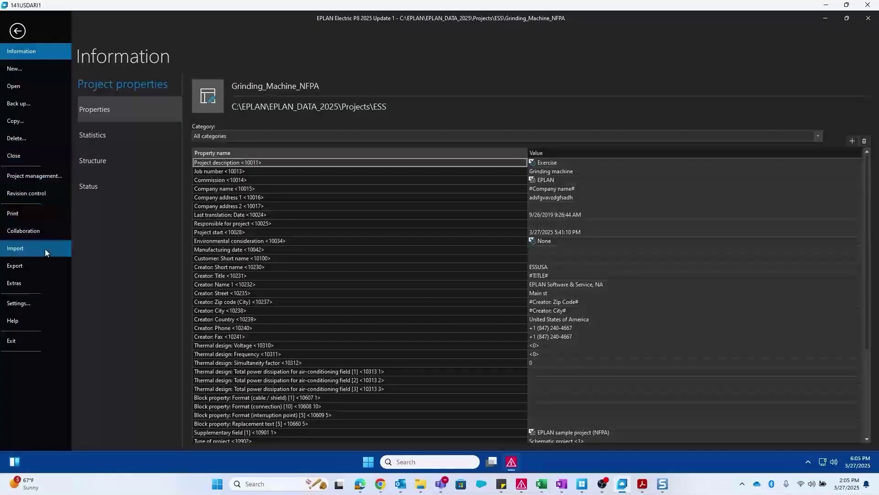
left_click(45, 248)
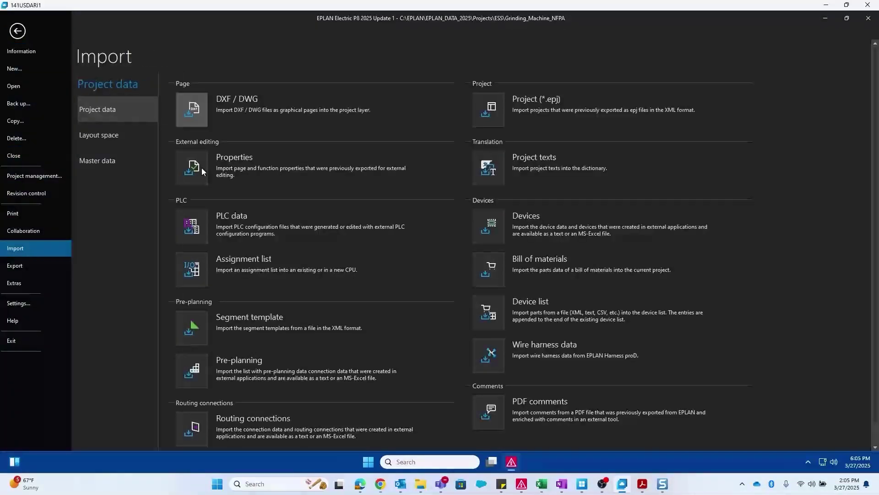
left_click(200, 108)
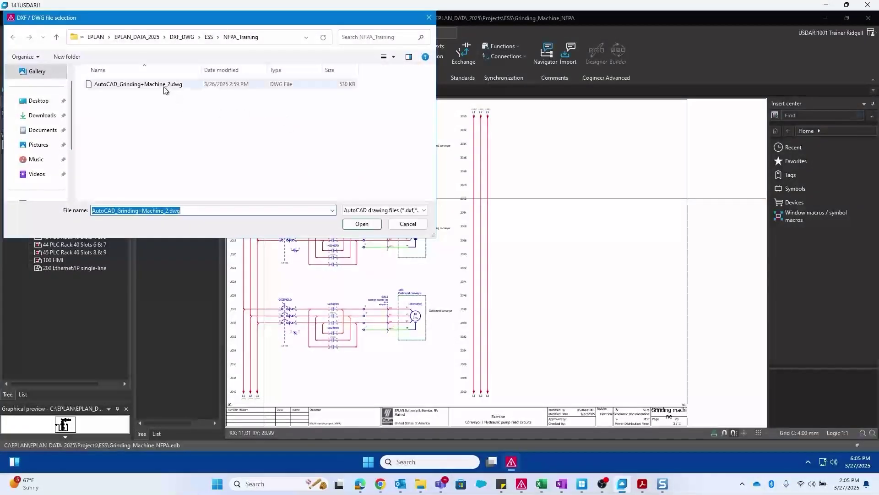
left_click(163, 87)
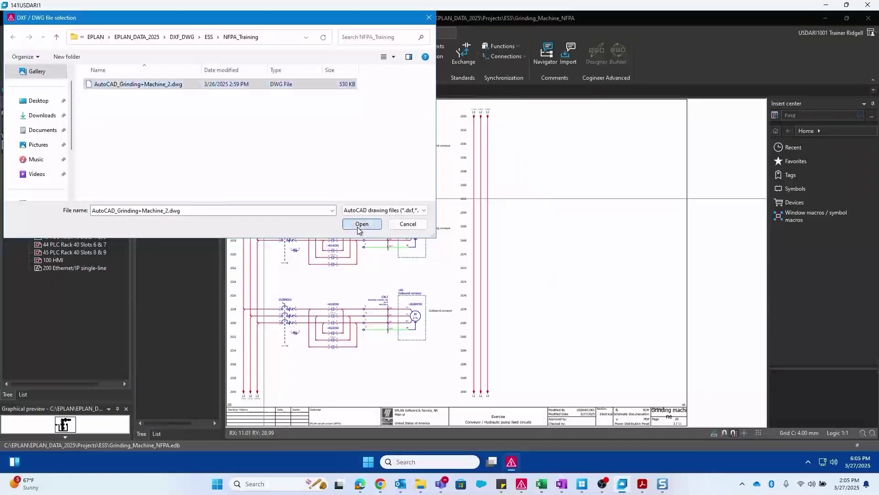
left_click(358, 225)
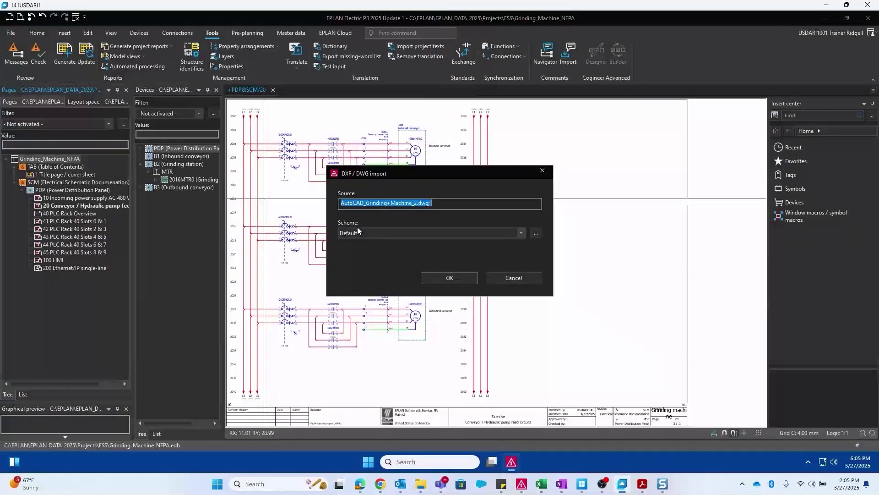
Step: Review the Default scheme's import settings, keep them unchanged, and proceed to page assignment
left_click(535, 234)
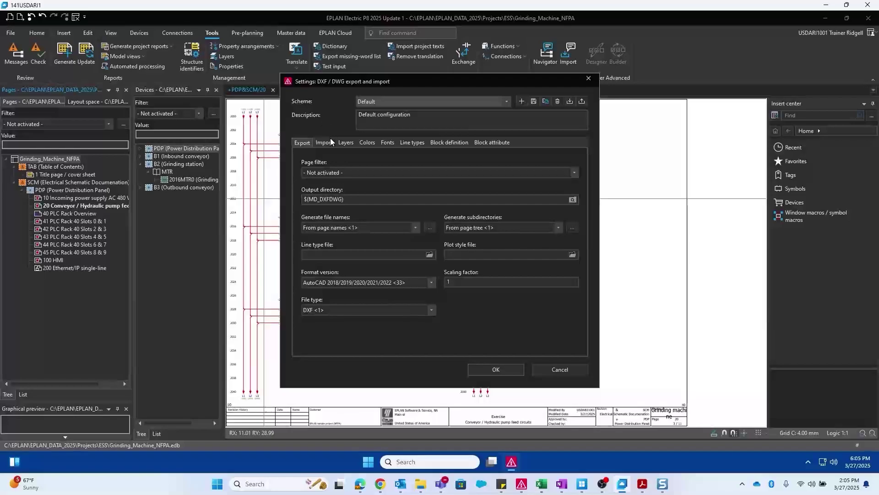
left_click(325, 142)
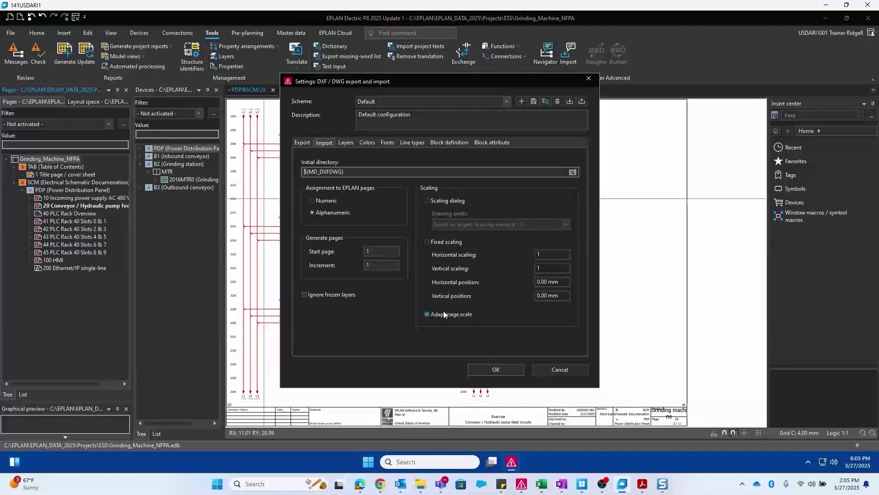
left_click(497, 369)
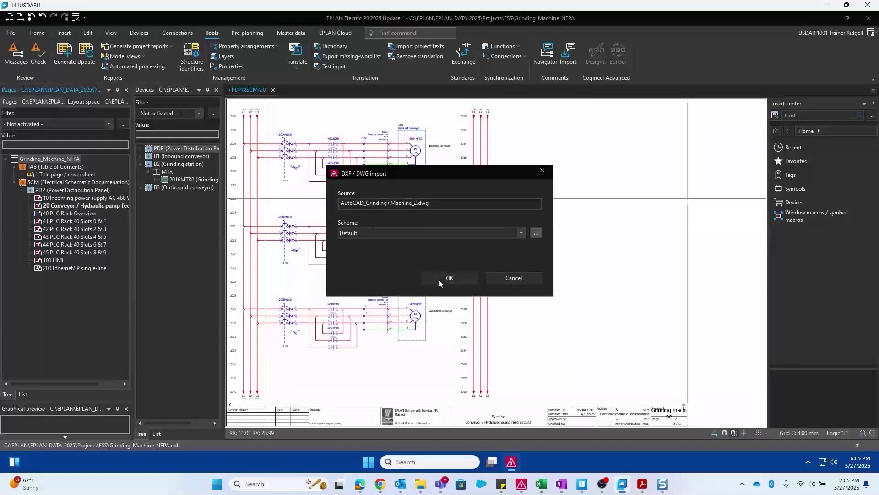
left_click(439, 279)
left_click(405, 195)
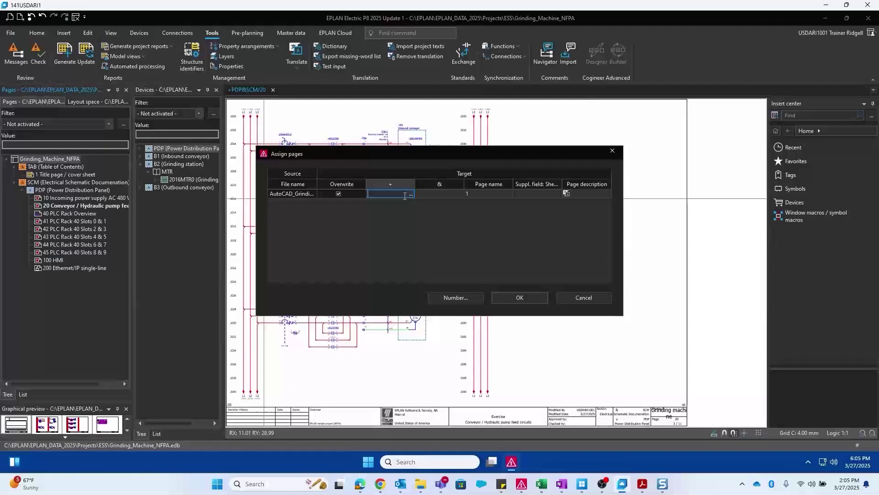
Step: Import the drawing as MAP page 1 with description 'Topology overview'
left_click(439, 194)
left_click(459, 193)
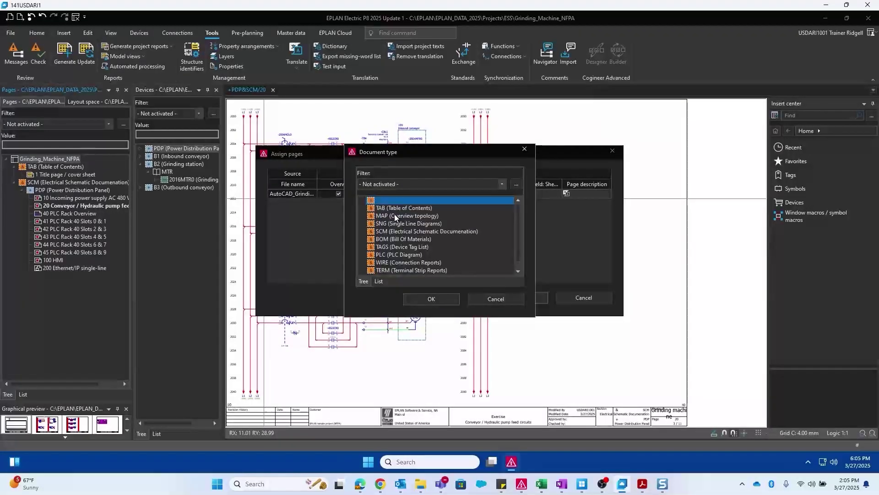
left_click(412, 216)
double_click(415, 219)
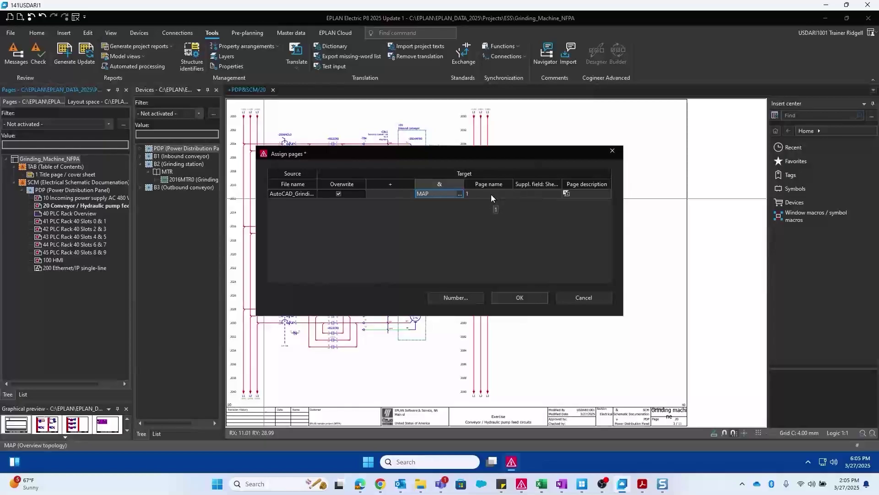
left_click(491, 194)
left_click(587, 194)
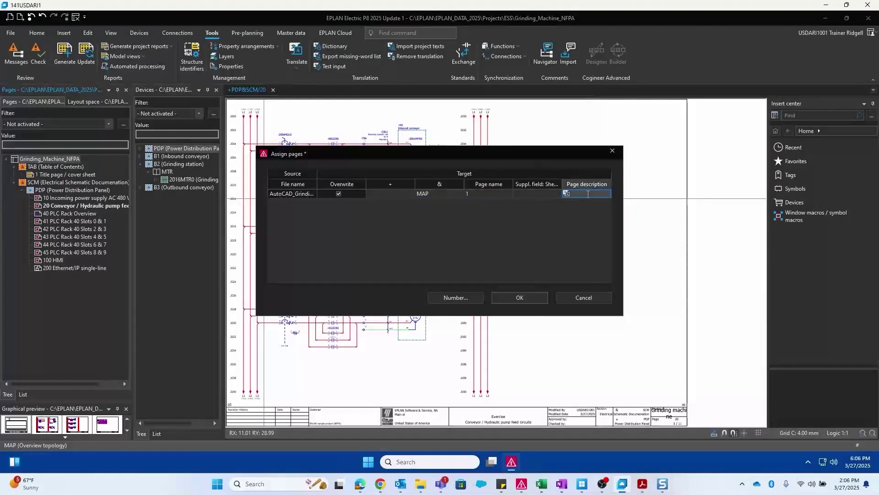
type("Topology overview")
key("Return")
left_click(532, 297)
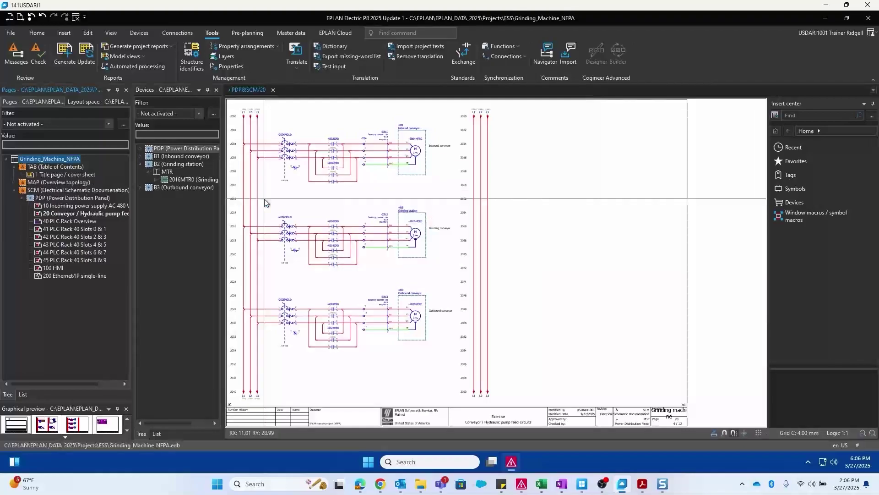
Step: Open the Topology overview page and delete the inner rectangle's edges
double_click(42, 182)
left_click(62, 190)
scroll(493, 301, "down", 3)
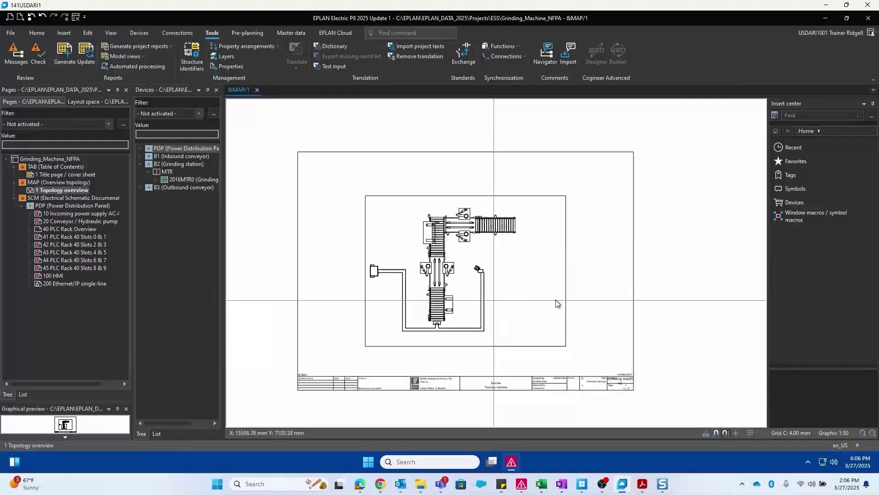
left_click(565, 298)
left_click(536, 346, "ctrl")
key("Delete")
left_click(563, 196)
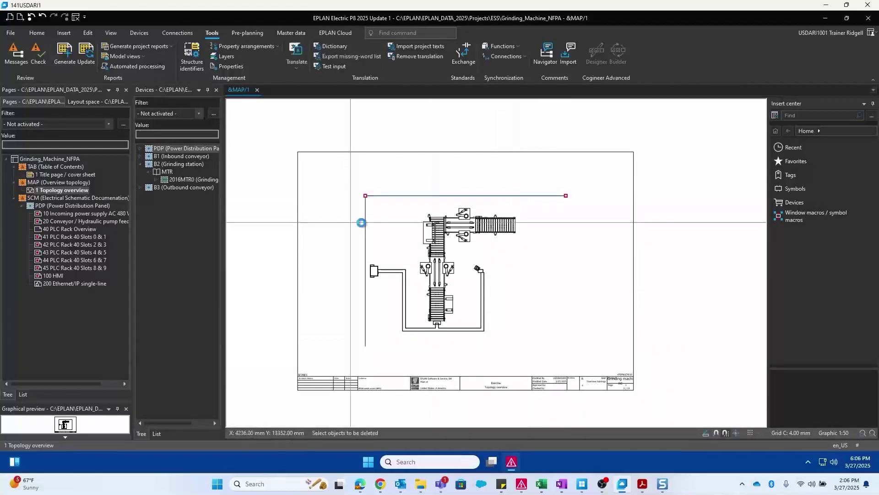
key("Delete")
key("Delete")
Step: Change the page scale from 1:50 to 1:30 in the page properties
double_click(72, 192)
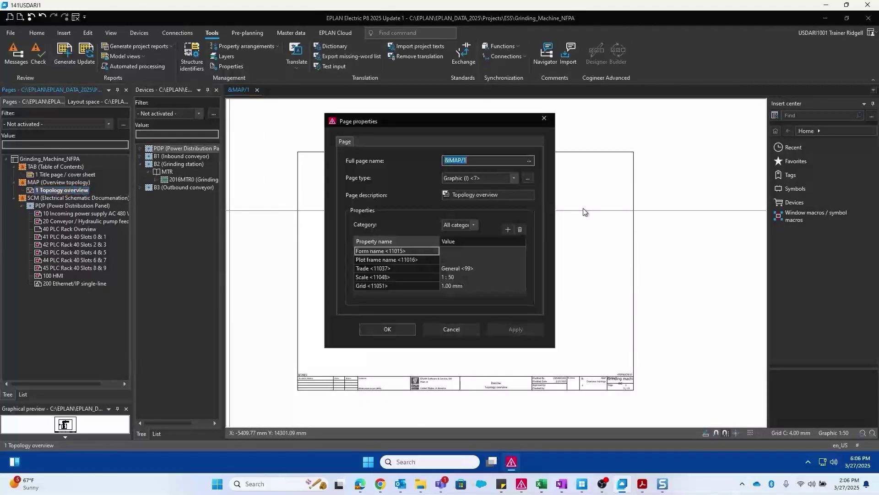
left_click(458, 277)
left_click(458, 277)
key("Left")
key("BackSpace")
type("4")
key("Return")
key("Return")
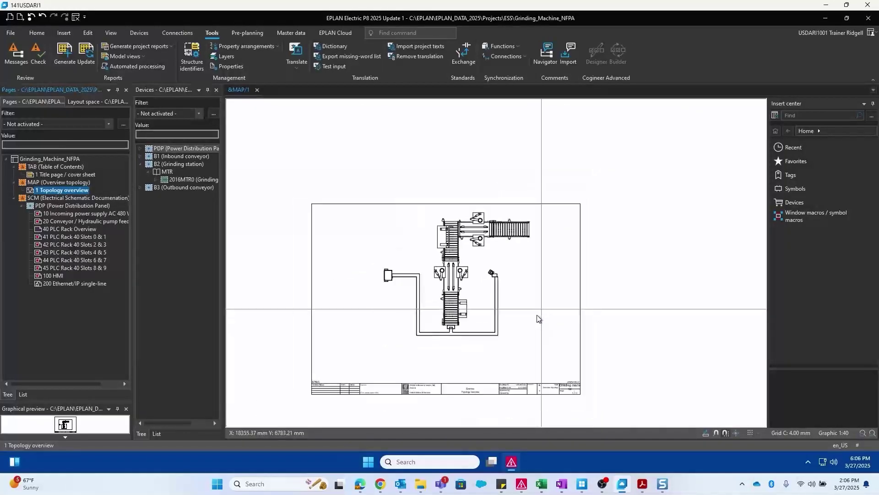
double_click(257, 233)
left_click(455, 277)
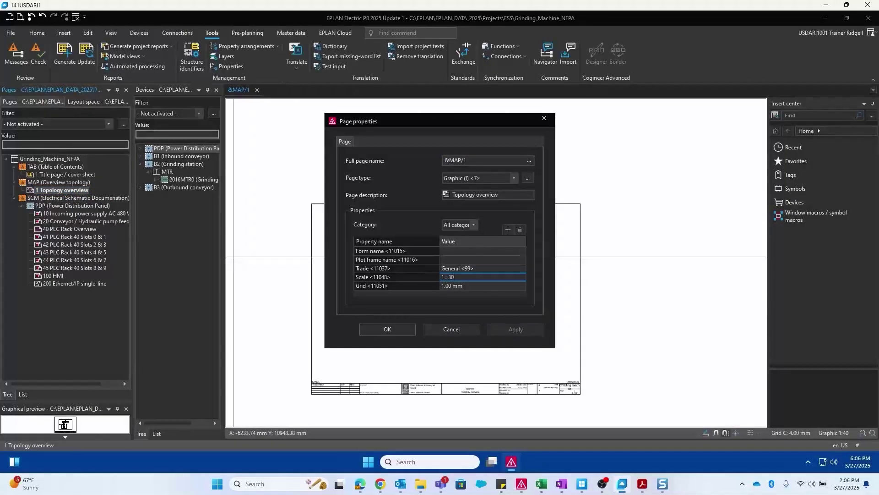
left_click(398, 327)
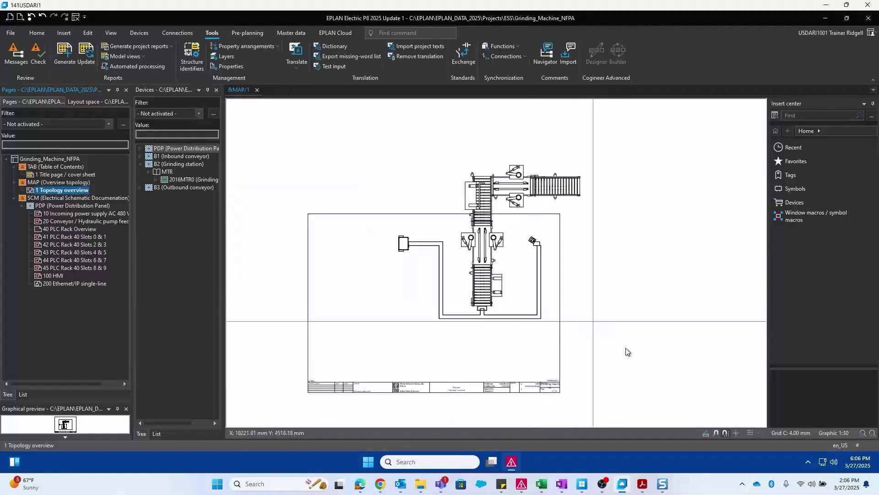
Step: Select the whole topology drawing and move it inside the page frame
left_click_drag(626, 352, 350, 148)
mouse_move(372, 337)
left_mouse_down()
mouse_move(363, 364)
mouse_move(342, 367)
left_mouse_up()
left_click(341, 368)
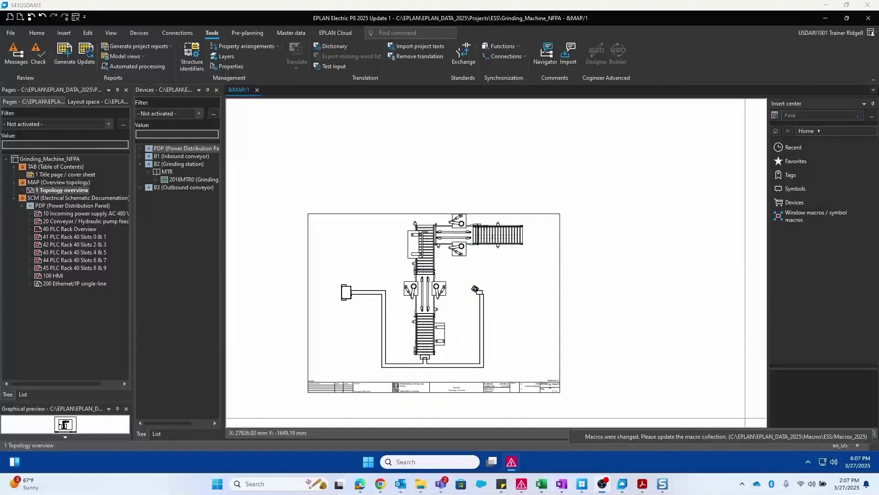
Step: Change the '1 Topology overview' page type from Graphic to Topology
left_click(74, 190)
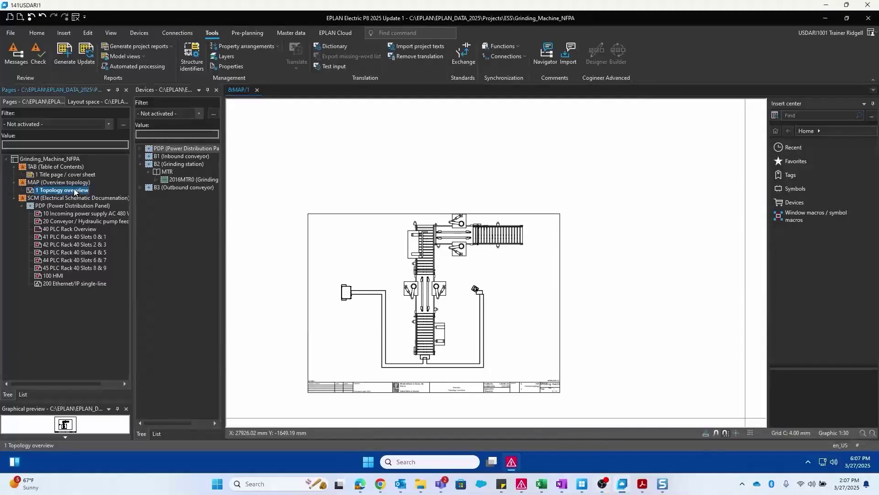
right_click(73, 193)
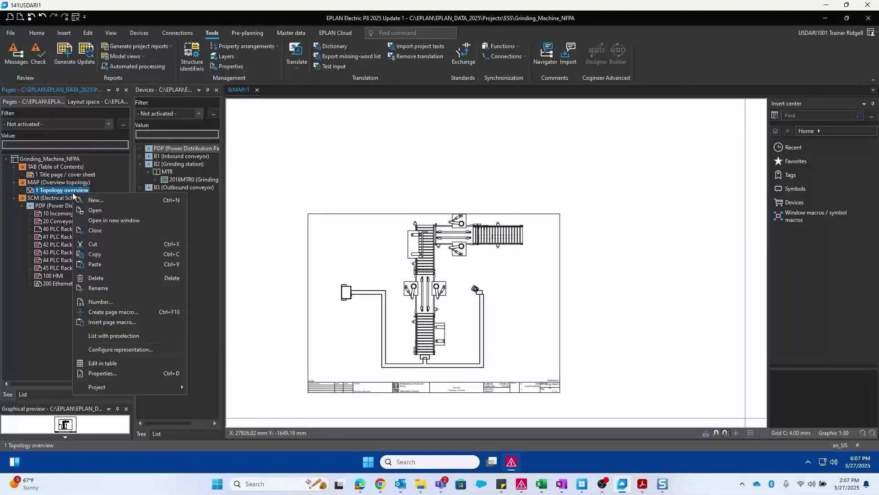
left_click(103, 373)
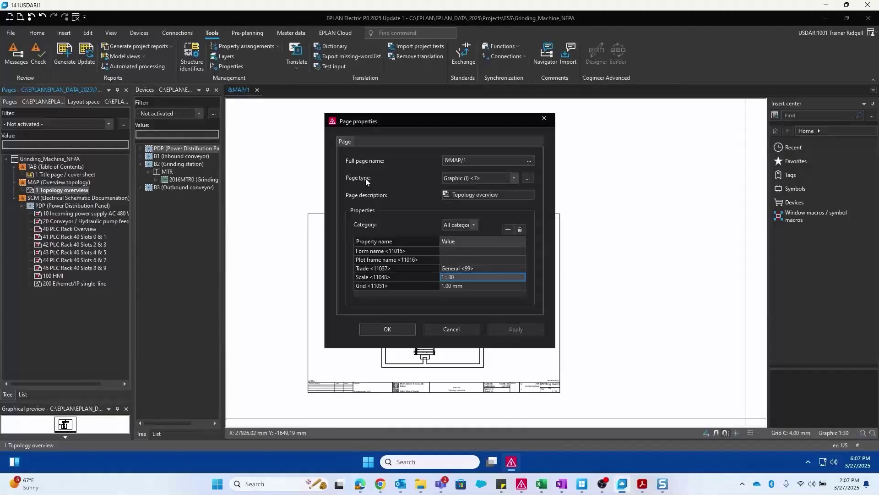
left_click(456, 177)
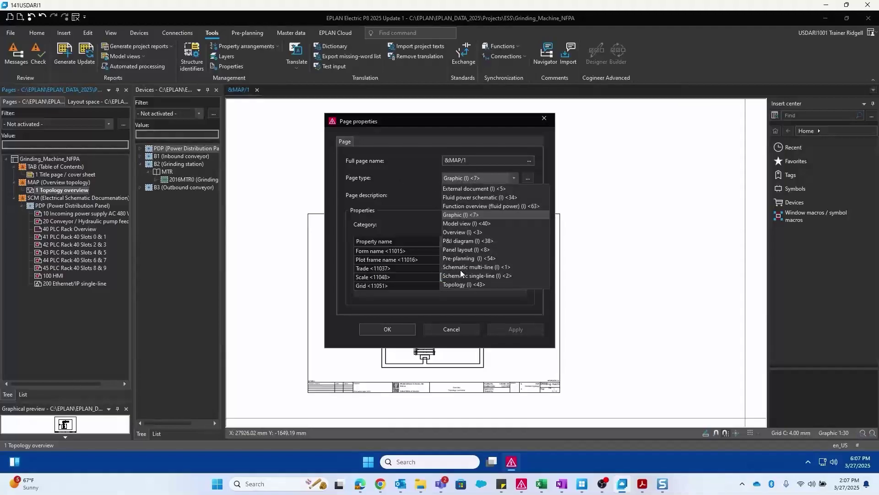
left_click(459, 284)
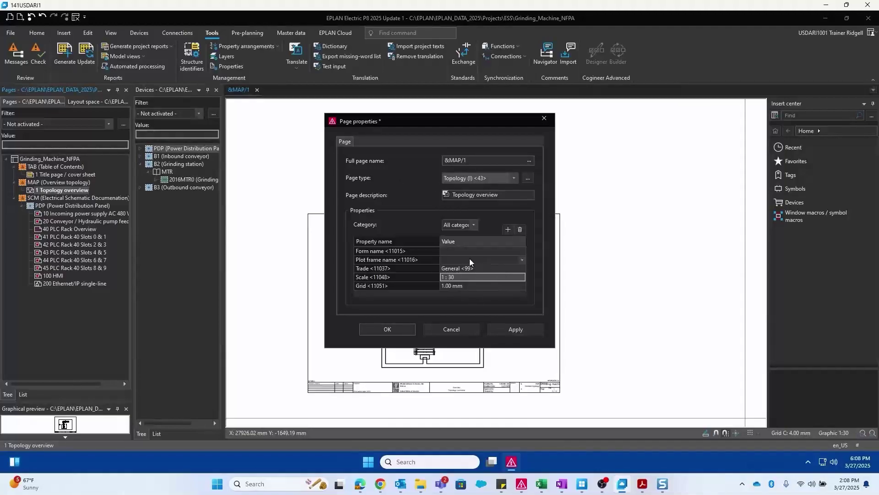
left_click(394, 329)
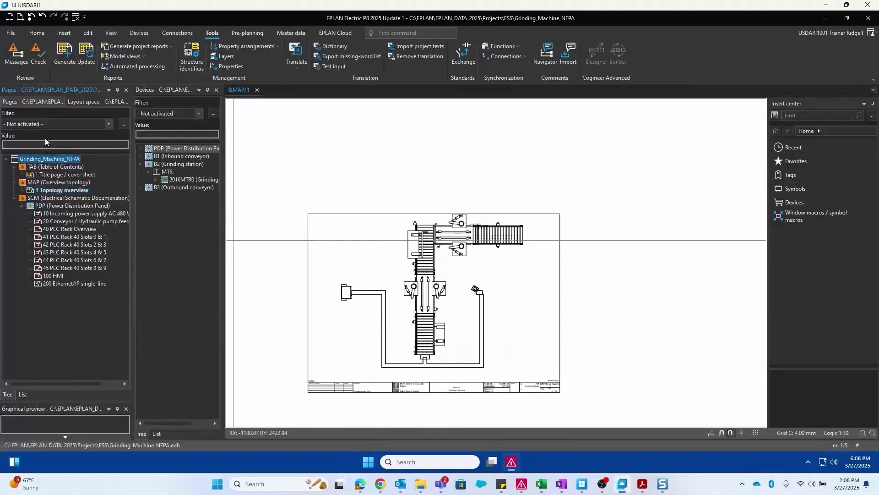
left_click(13, 34)
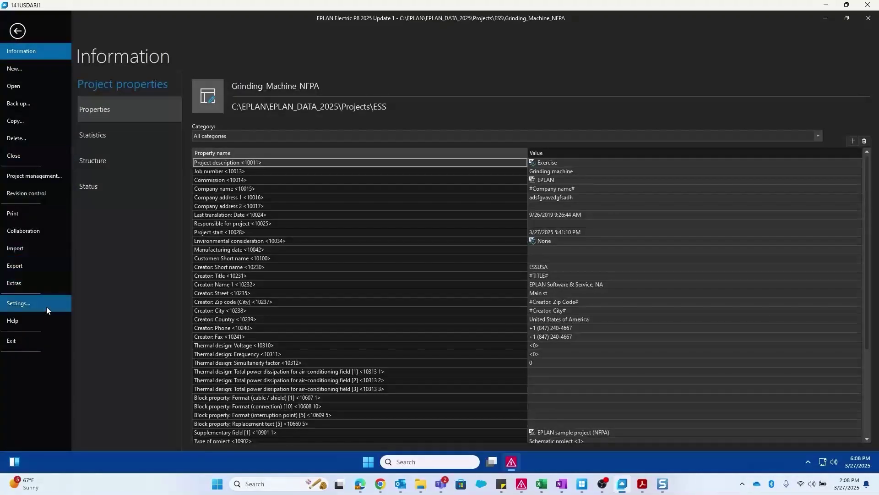
left_click(45, 304)
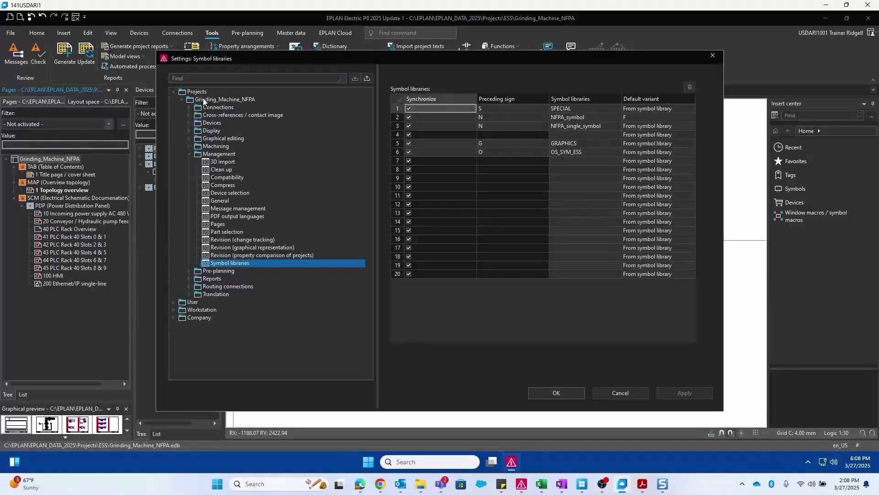
left_click(229, 156)
left_click(221, 264)
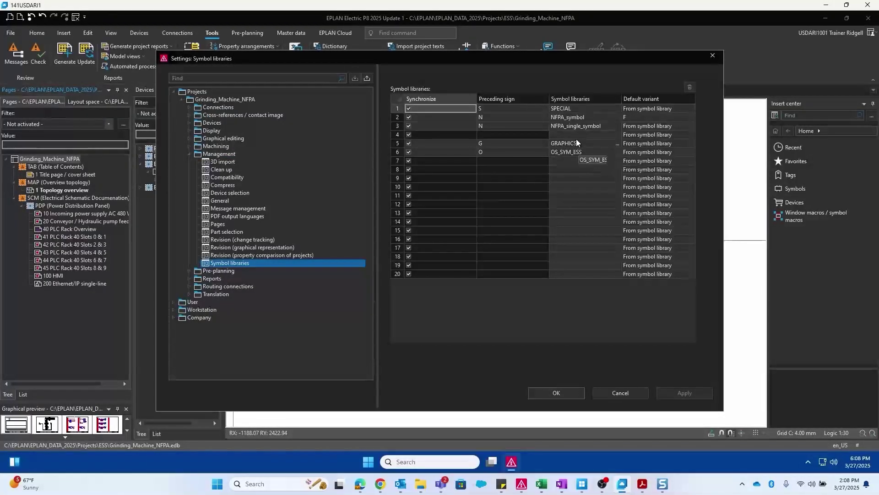
left_click(617, 133)
left_click(616, 133)
scroll(485, 214, "down", 2)
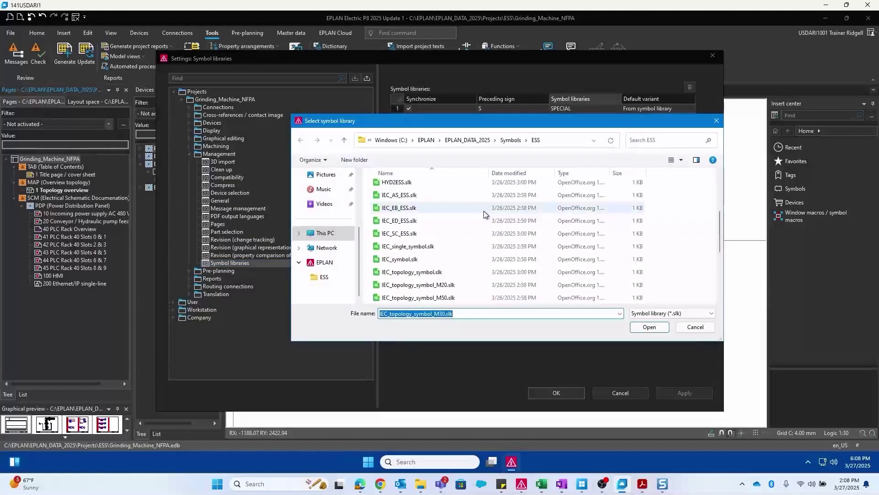
scroll(483, 213, "down", 1)
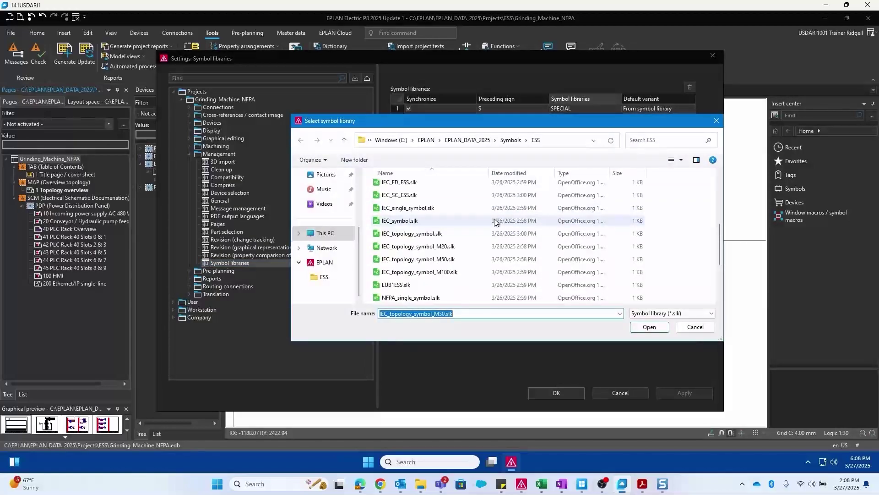
left_click(409, 234)
left_click(410, 244)
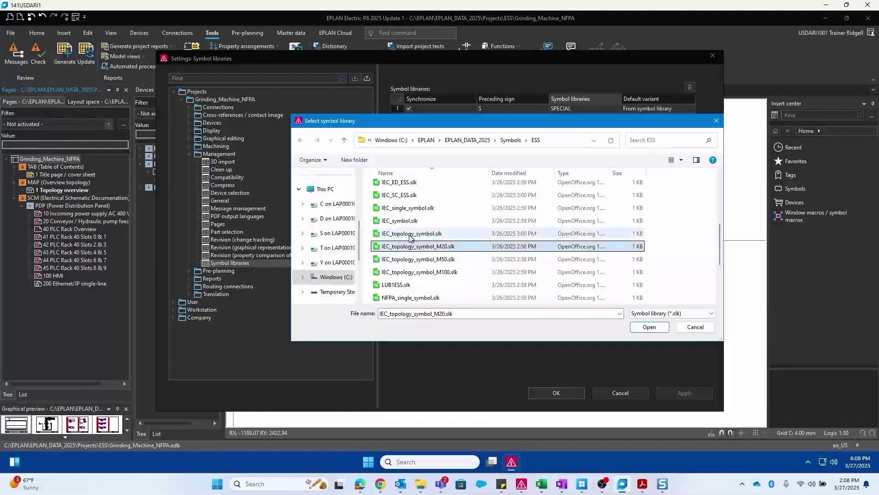
left_click(411, 234)
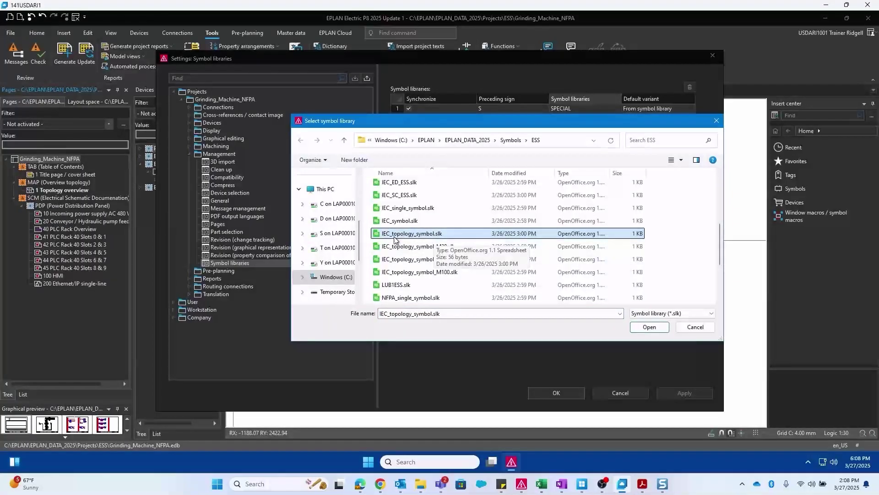
left_click(420, 247)
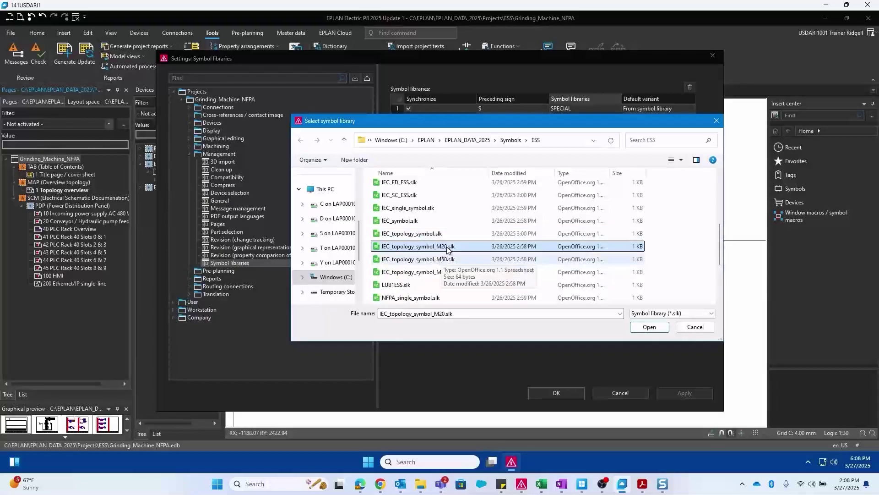
left_click(453, 272)
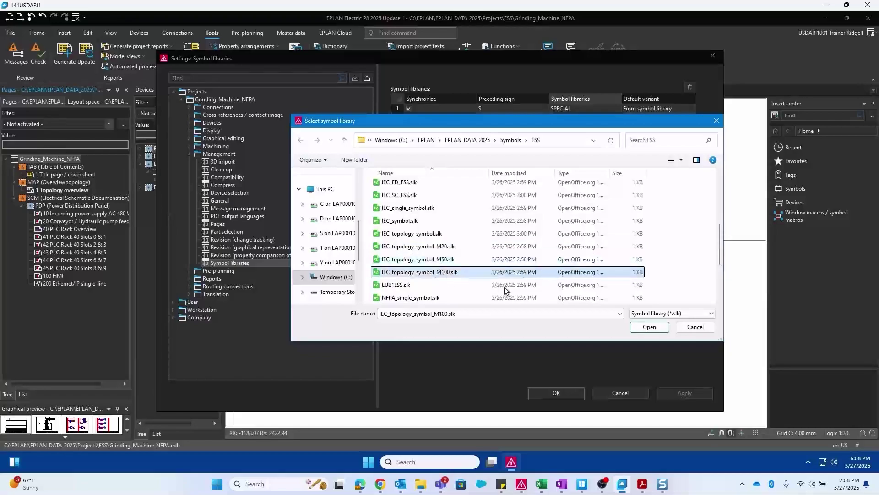
scroll(504, 287, "down", 1)
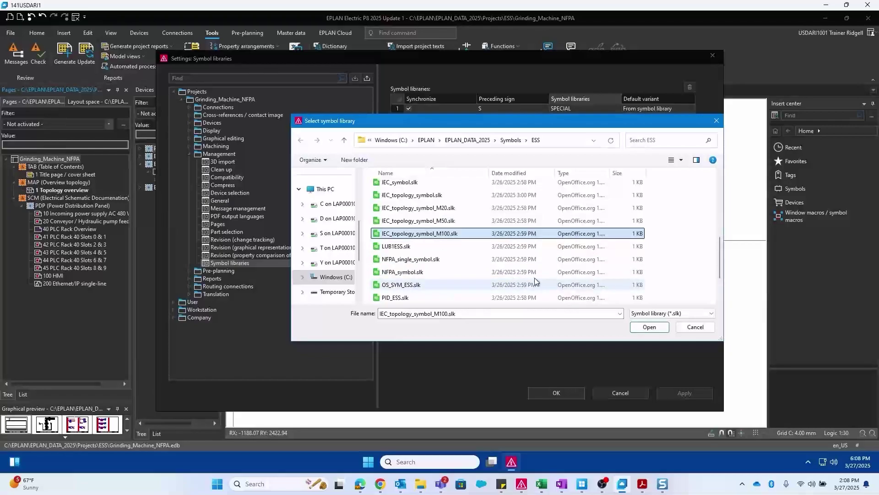
left_click(695, 327)
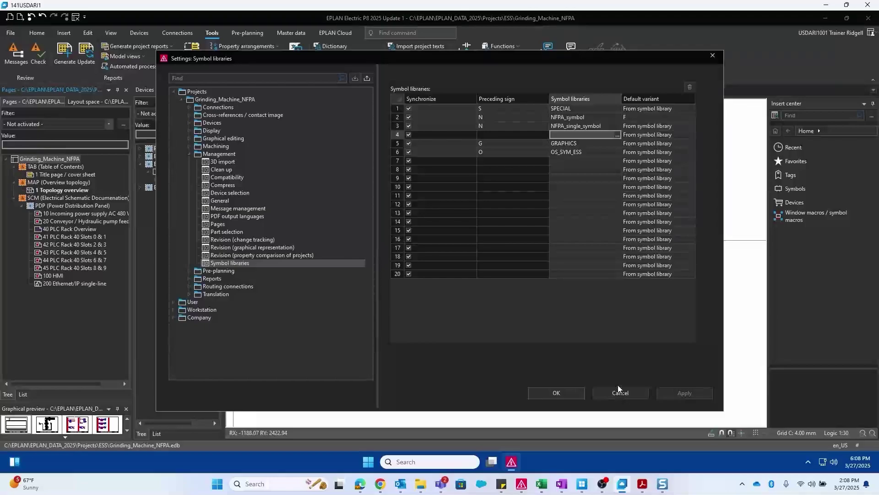
left_click(621, 393)
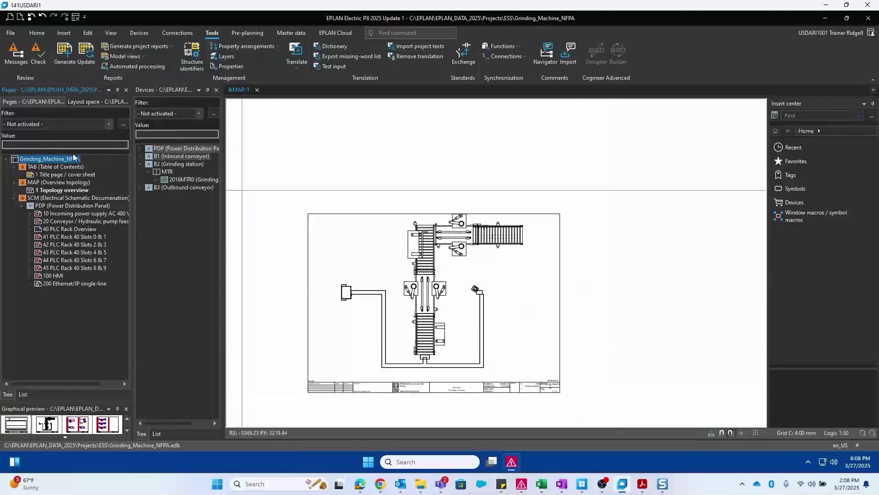
Step: Start scaling a symbol library with IEC_topology_symbol.slk as the source
left_click(292, 33)
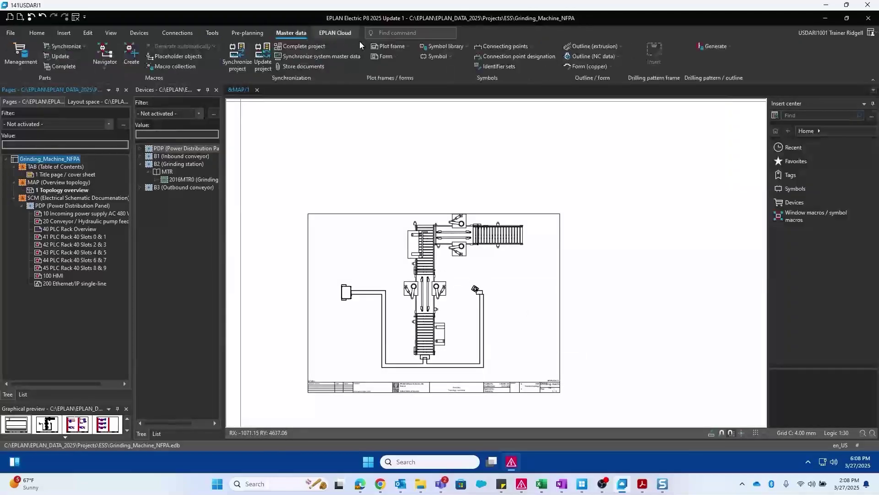
left_click(445, 45)
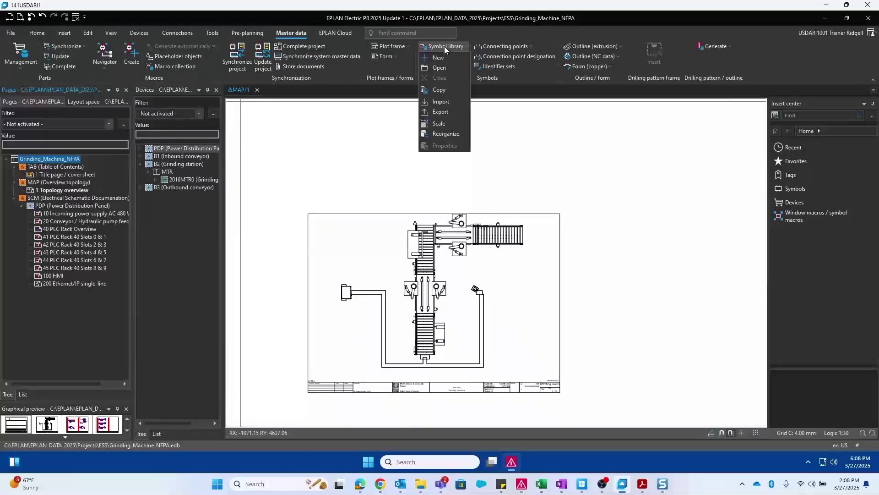
left_click(438, 124)
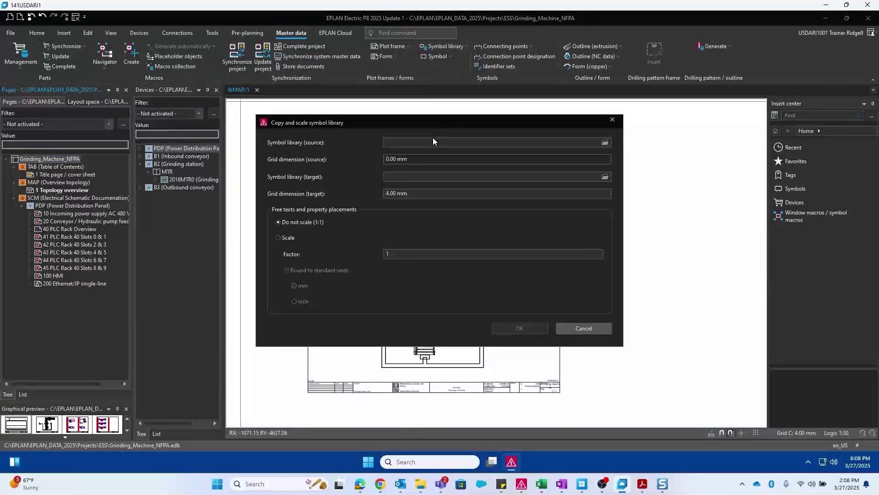
left_click(531, 140)
left_click(605, 141)
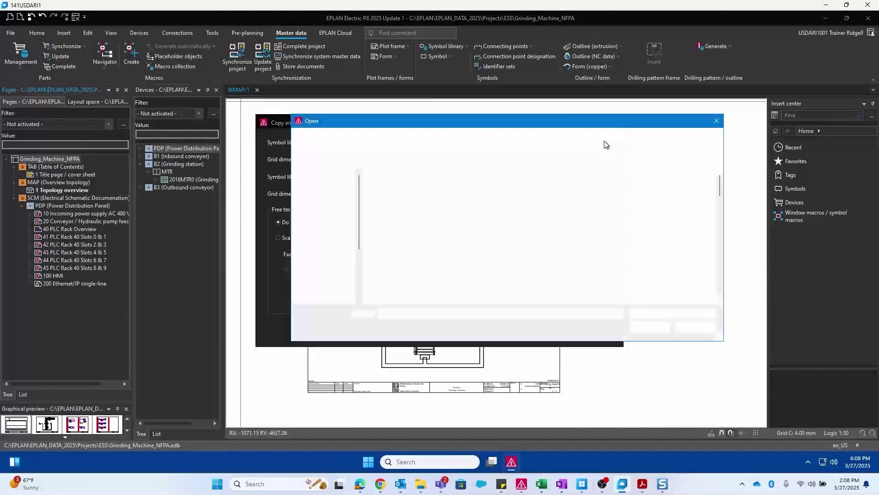
scroll(430, 236, "down", 10)
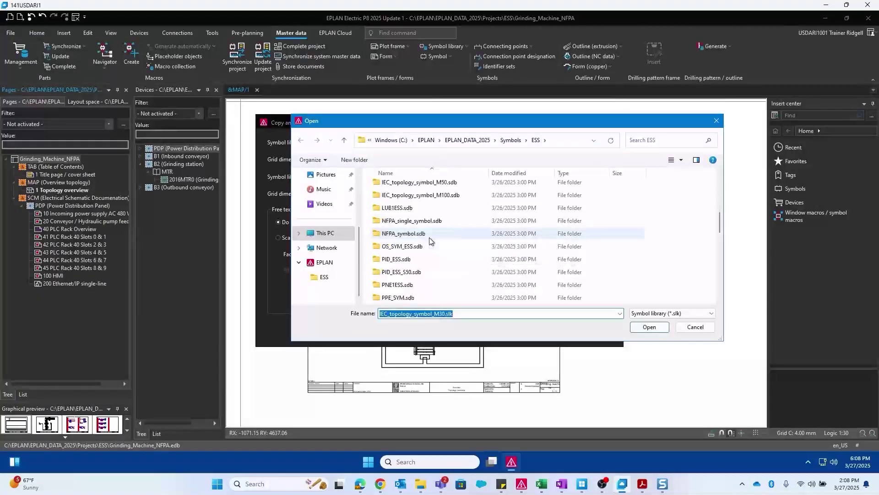
scroll(440, 252, "down", 4)
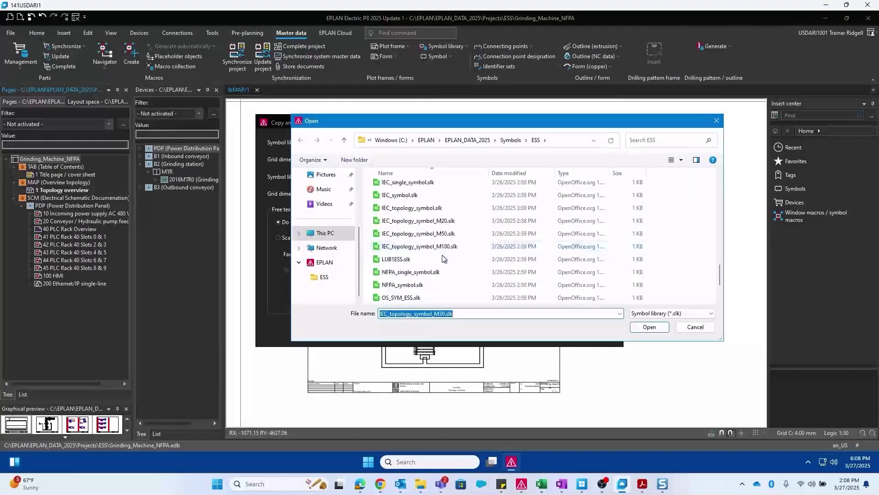
left_click(411, 211)
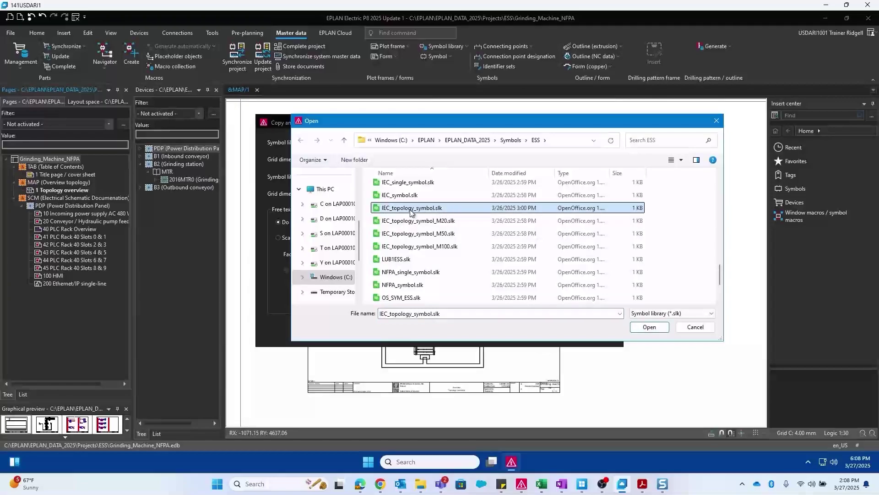
double_click(434, 208)
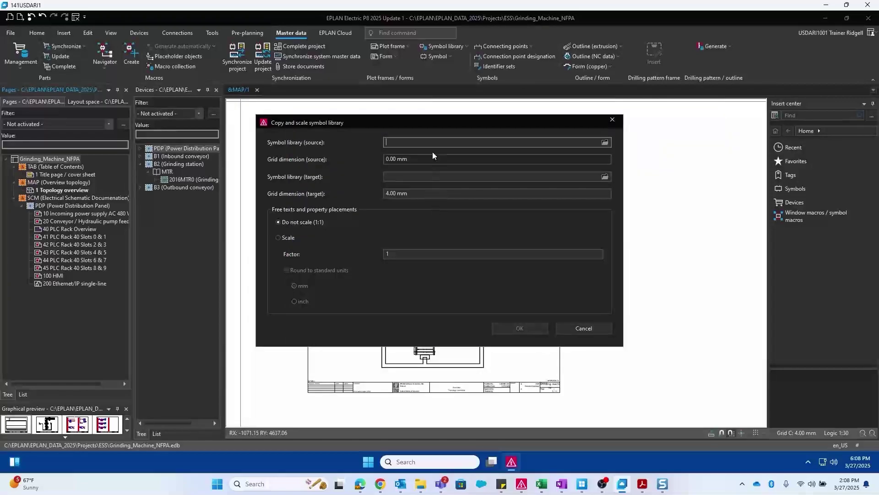
Step: Set the target library to IEC_topology_symbol_M30.slk, adapted from the M20 file name
left_click(411, 177)
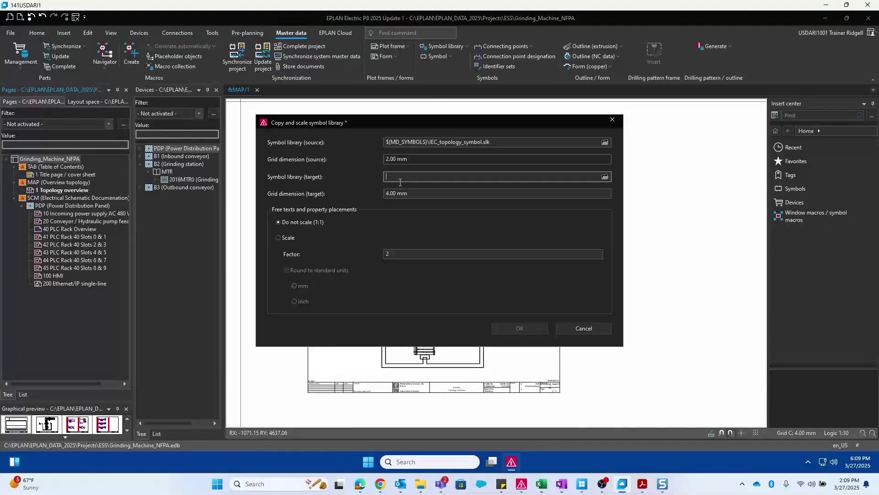
left_click(605, 177)
scroll(474, 223, "down", 6)
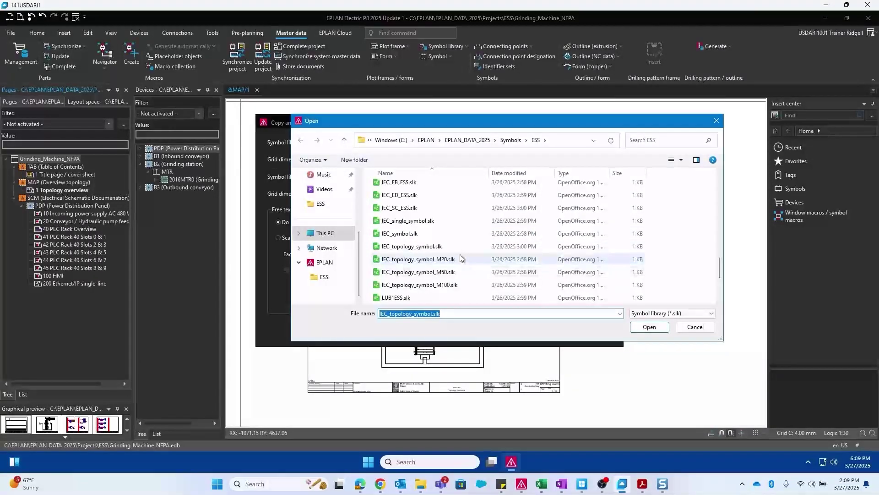
left_click(458, 259)
left_click(441, 314)
left_click(442, 315)
key("BackSpace")
type("30")
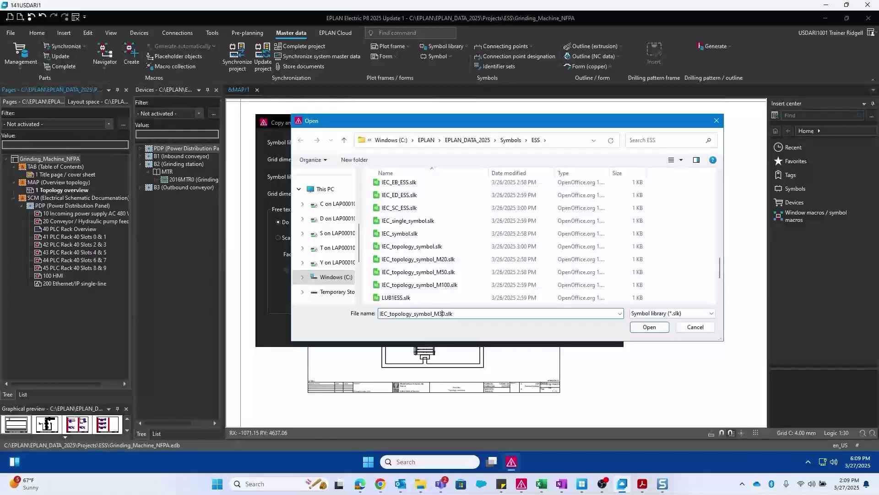
left_click(647, 327)
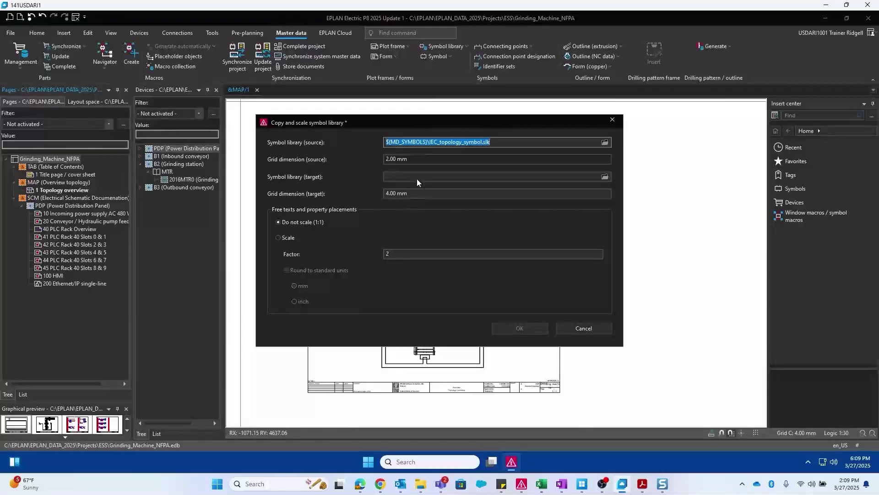
Step: Use a 60 mm grid, scale texts and property placements, factor 30, and create the library
left_click(384, 193)
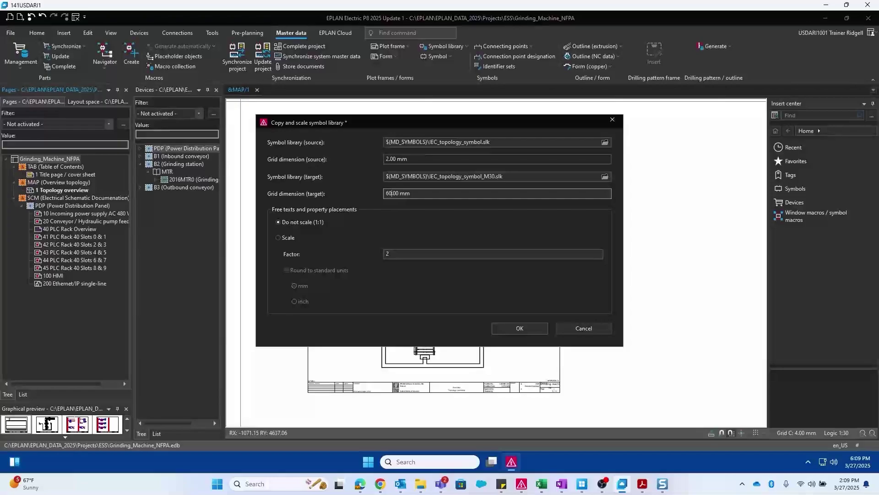
left_click(284, 237)
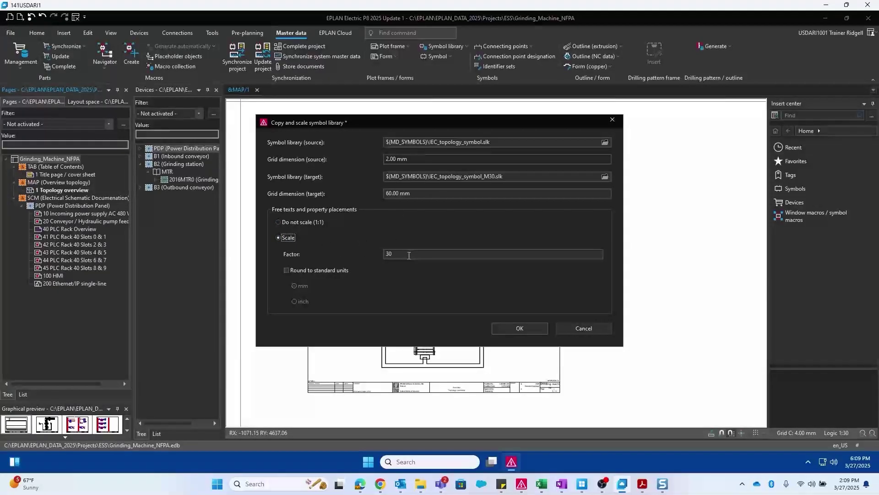
left_click(409, 255)
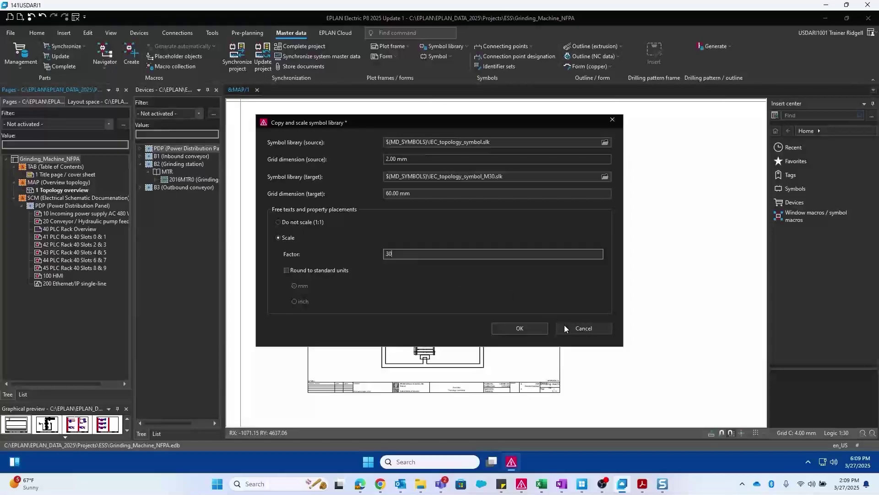
left_click(520, 328)
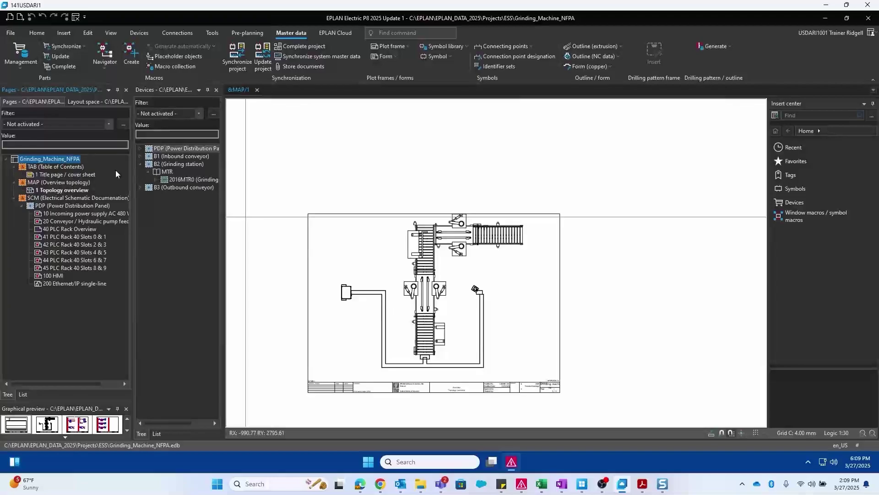
Step: Load IEC_topology_symbol_M30.slk into slot 4 of the project's symbol library settings
left_click(10, 33)
left_click(37, 304)
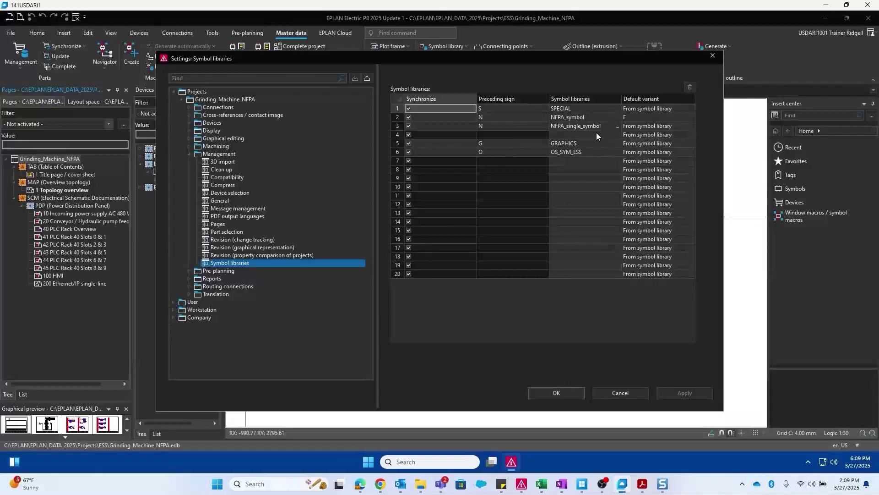
left_click(596, 134)
left_click(617, 134)
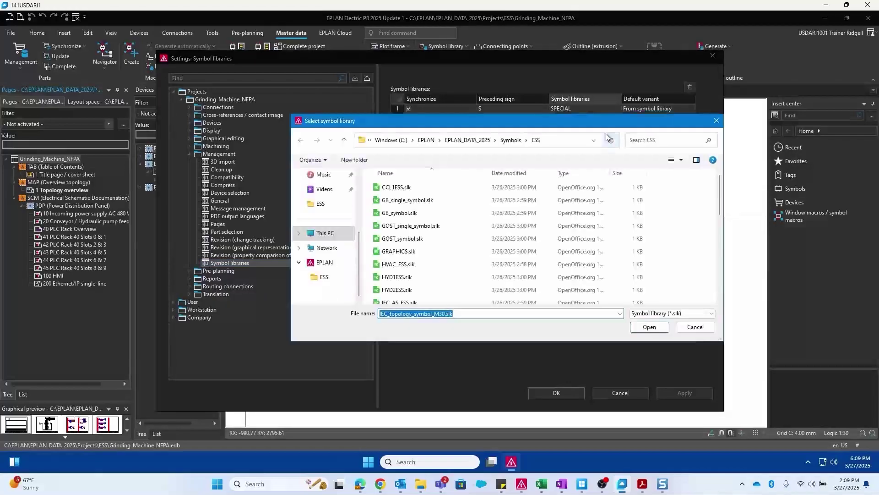
scroll(430, 233, "down", 3)
scroll(435, 238, "down", 1)
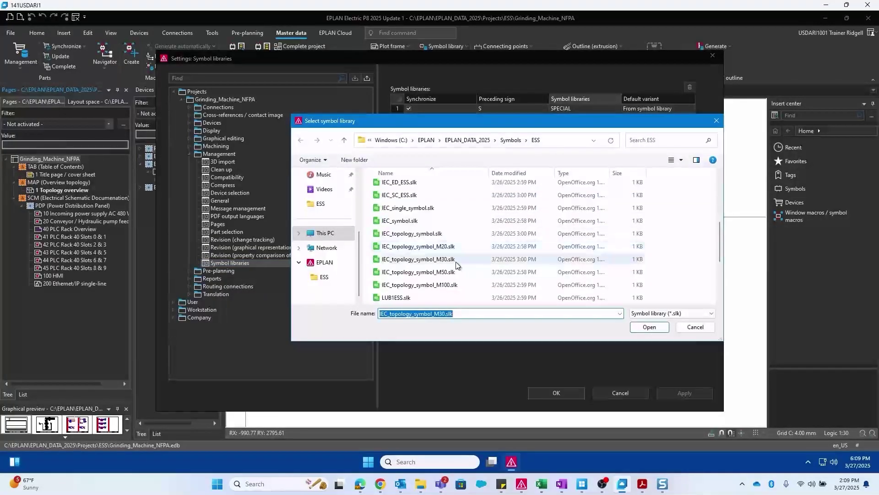
left_click(475, 263)
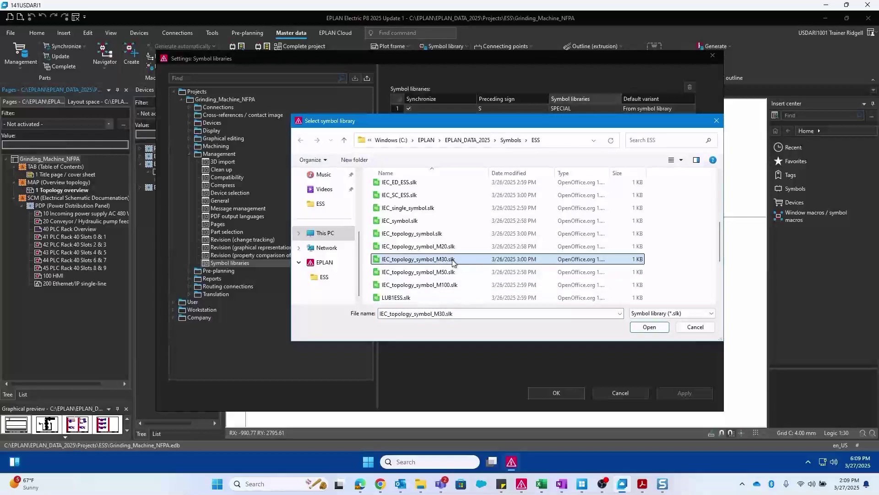
double_click(445, 260)
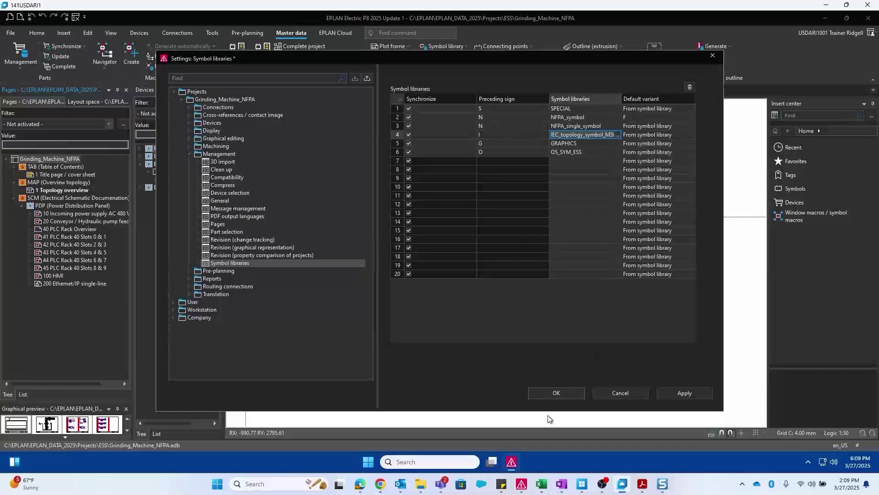
Step: Confirm the symbol library settings and return to the topology page
left_click(553, 393)
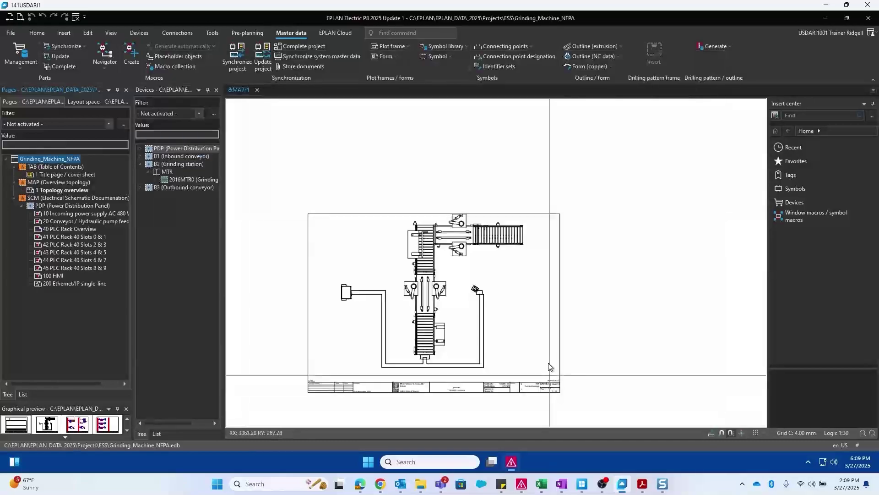
scroll(323, 279, "up", 5)
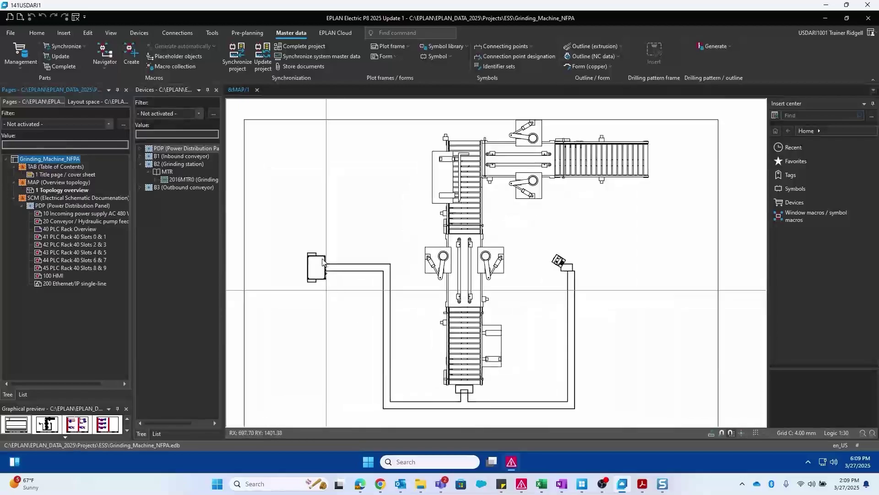
scroll(320, 275, "up", 3)
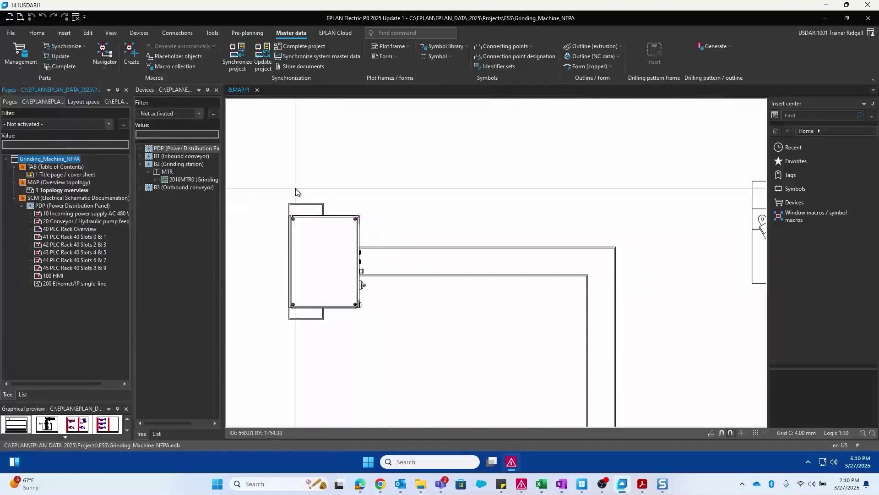
left_click(65, 32)
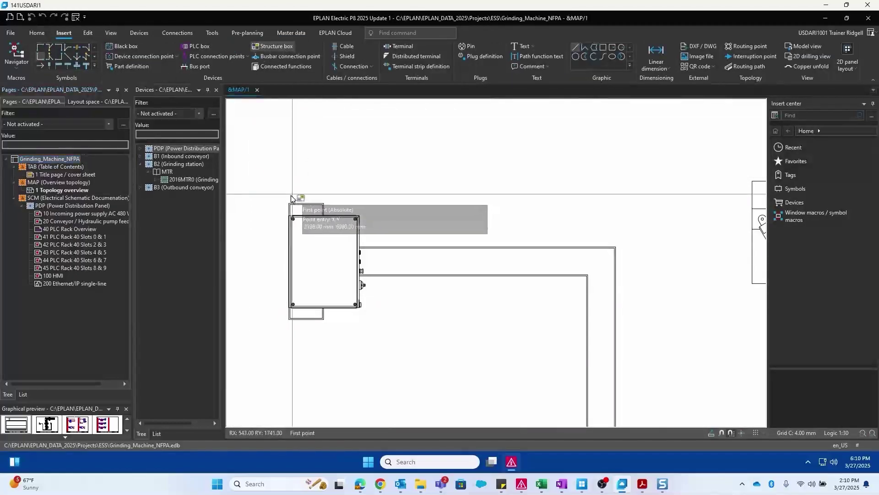
key("Escape")
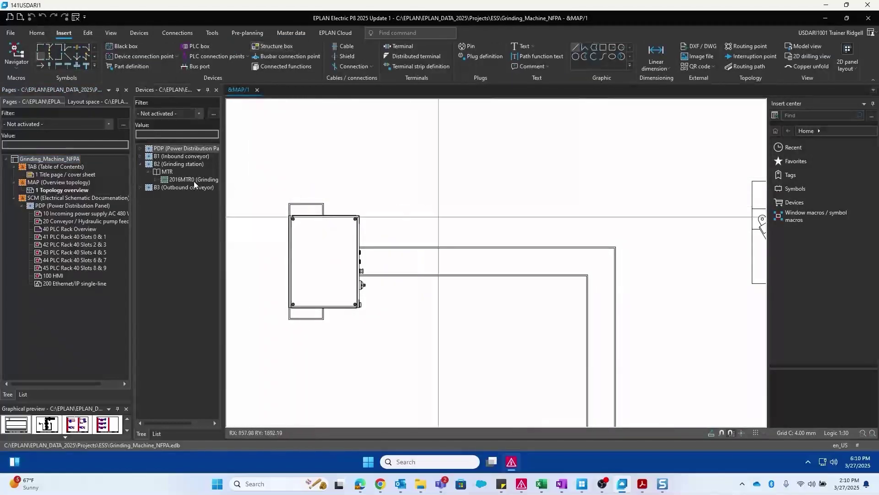
Step: Set the Topology overview page grid to 100 mm and turn on the grid display
left_click(58, 189)
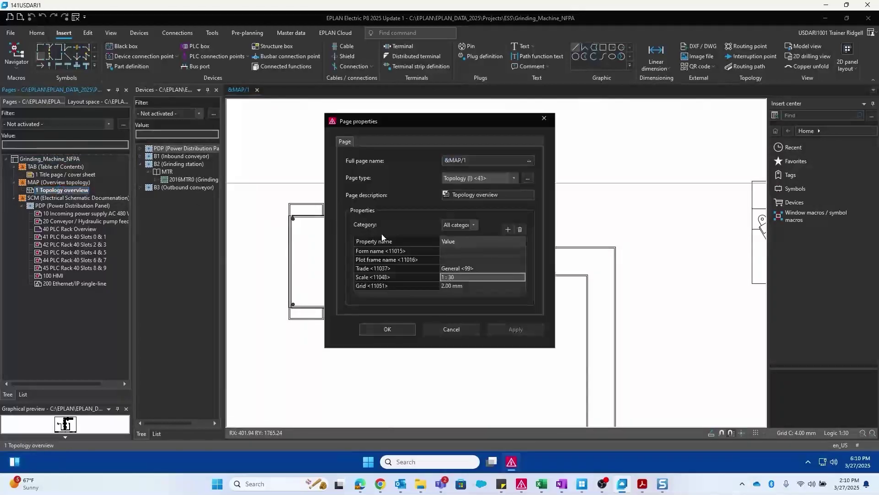
left_click(459, 276)
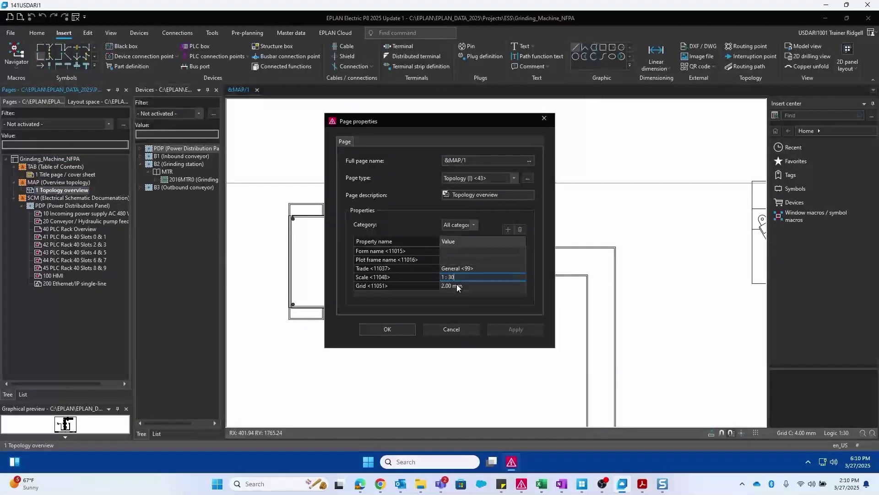
left_click(457, 286)
key("Return")
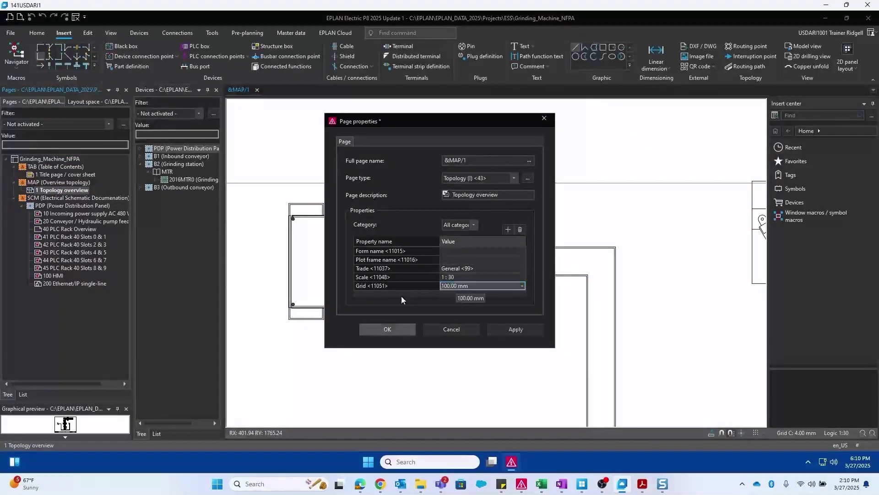
left_click(379, 333)
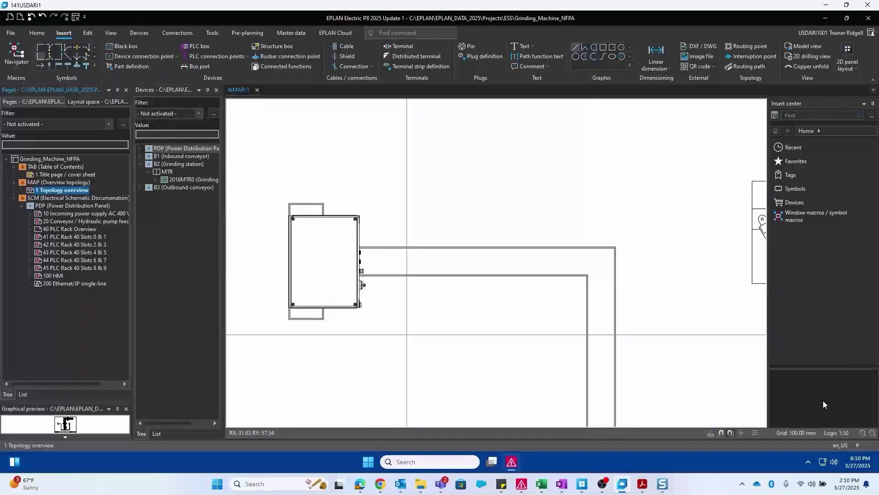
left_click(757, 432)
scroll(427, 265, "down", 3)
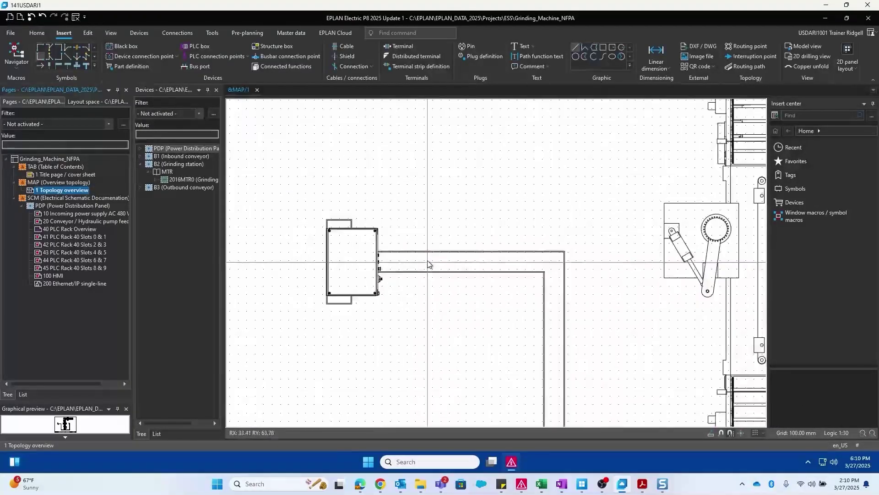
scroll(417, 265, "down", 1)
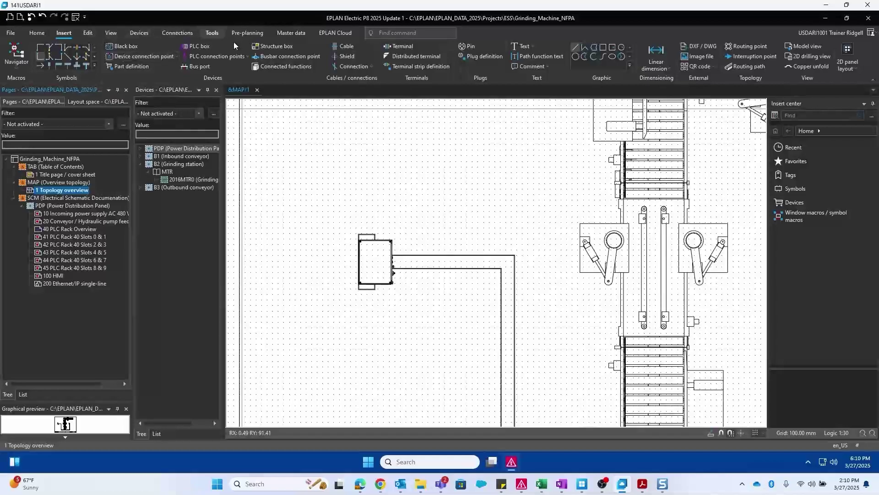
Step: Draw a structure box around the power distribution panel with location designation PDP
left_click(274, 46)
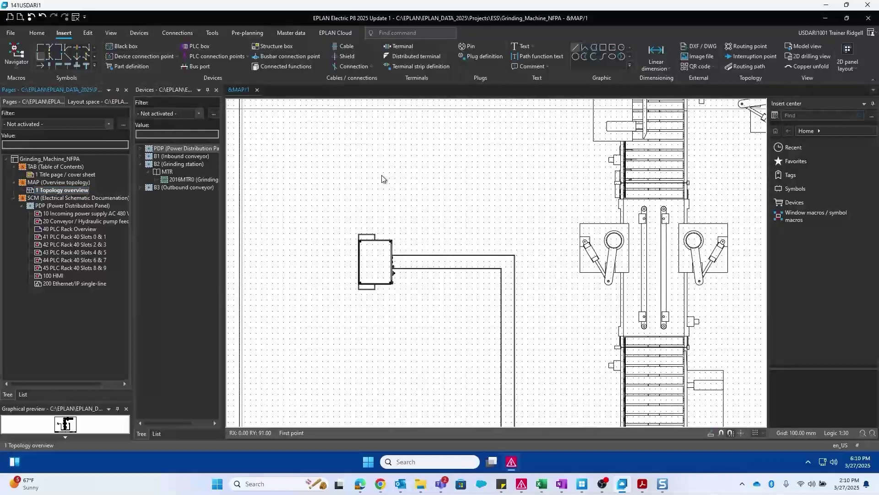
left_click(352, 224)
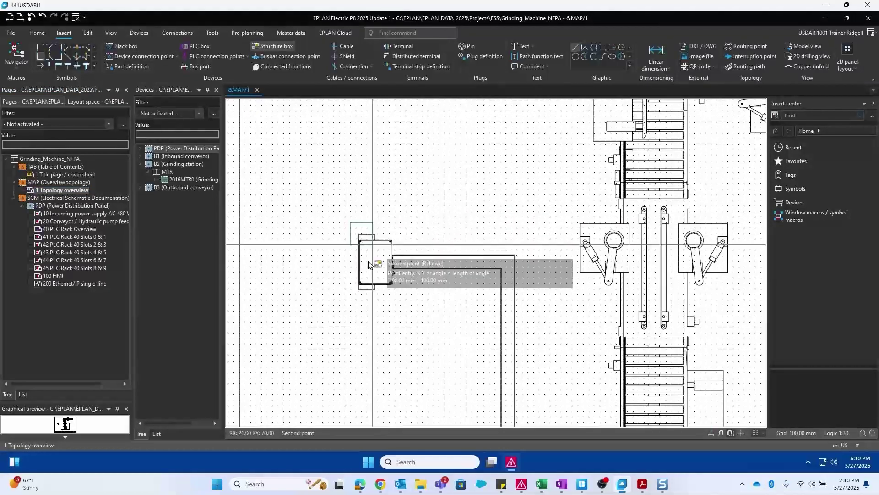
left_click(402, 305)
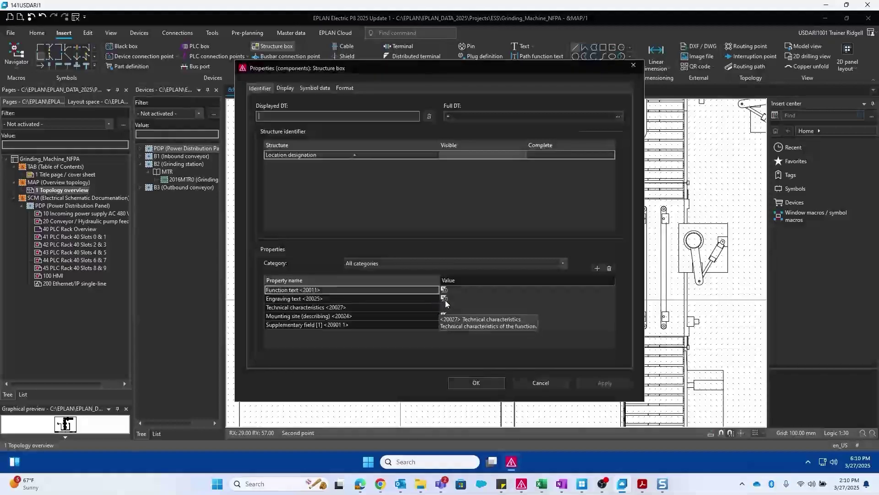
left_click(474, 153)
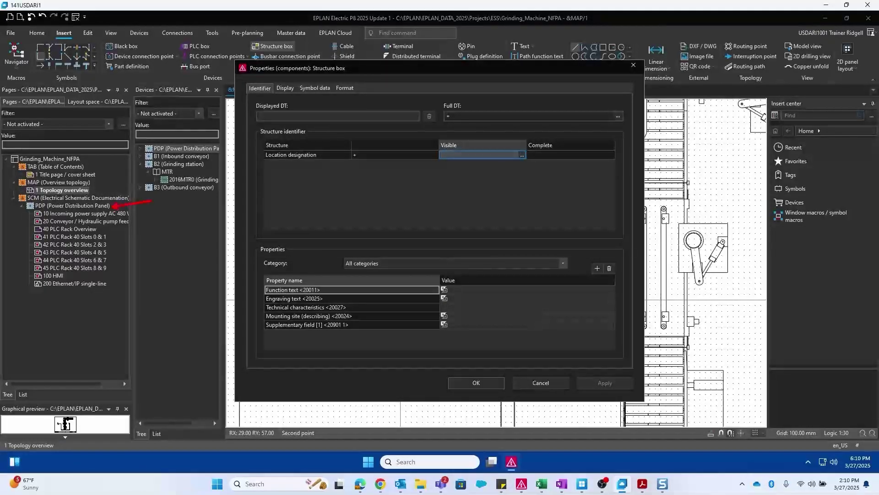
left_click(523, 154)
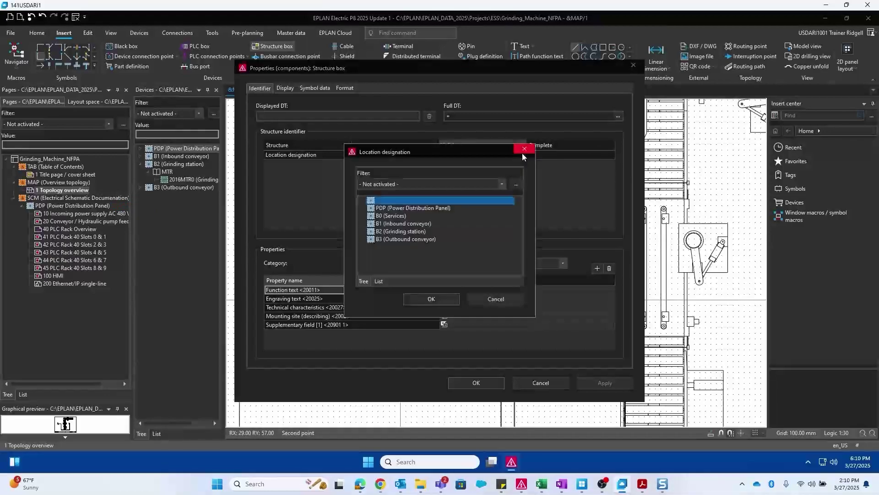
double_click(426, 208)
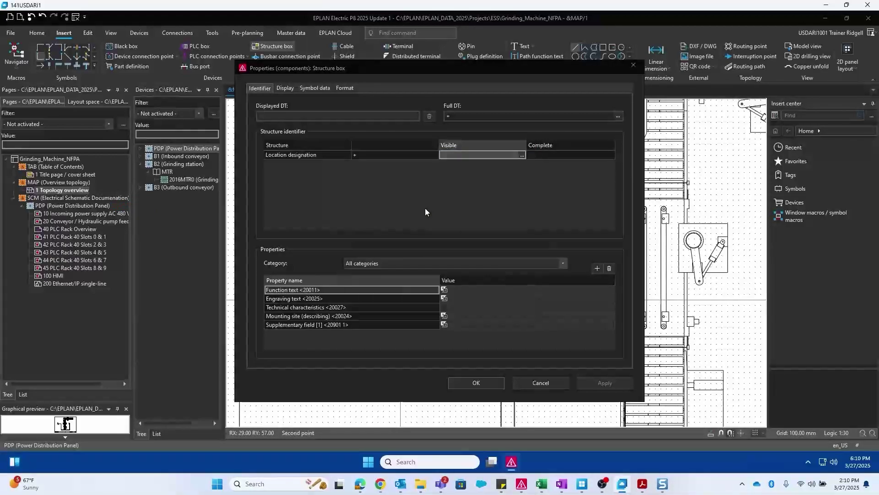
left_click(475, 382)
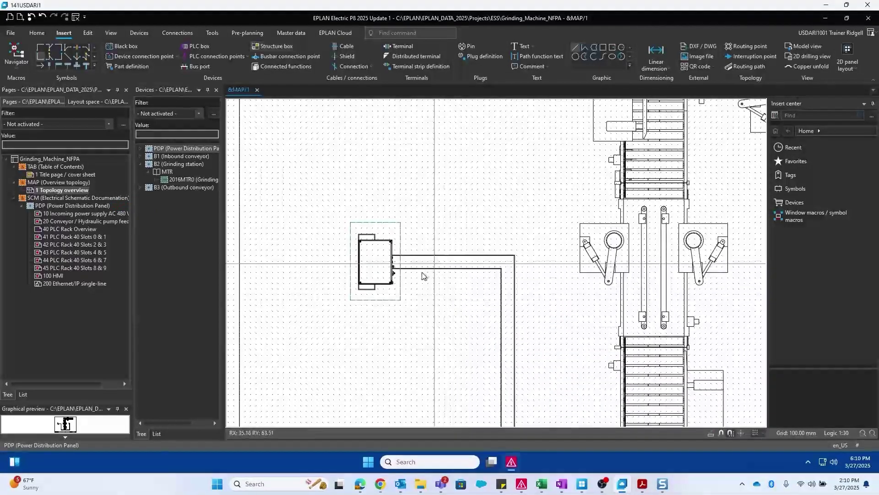
scroll(422, 275, "up", 2)
double_click(401, 238)
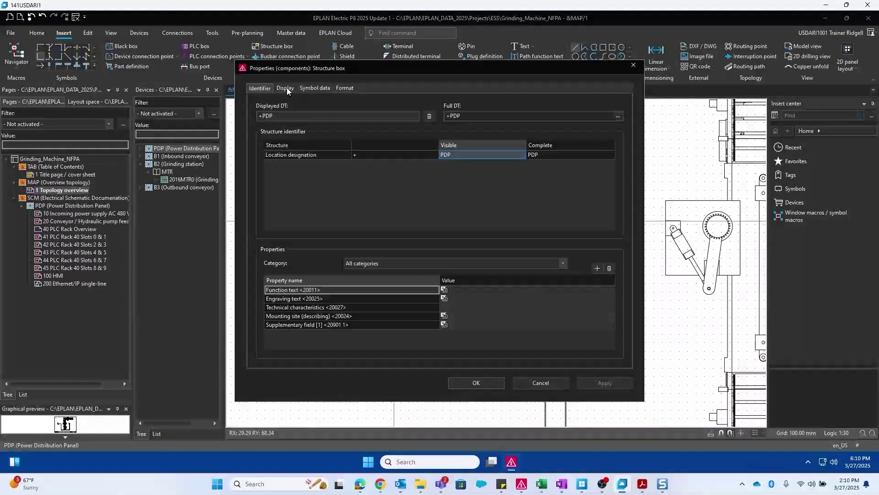
Step: Set the structure box's seven displayed texts to a 50 mm font size
left_click(286, 88)
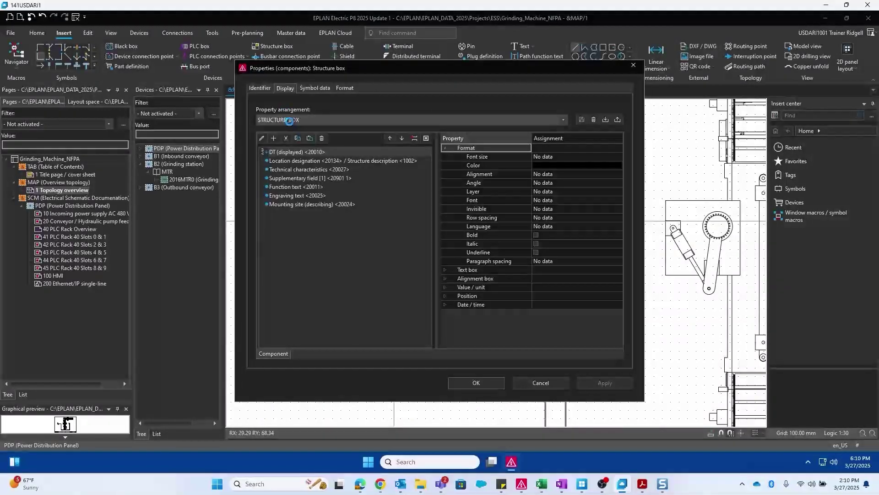
left_click(305, 152)
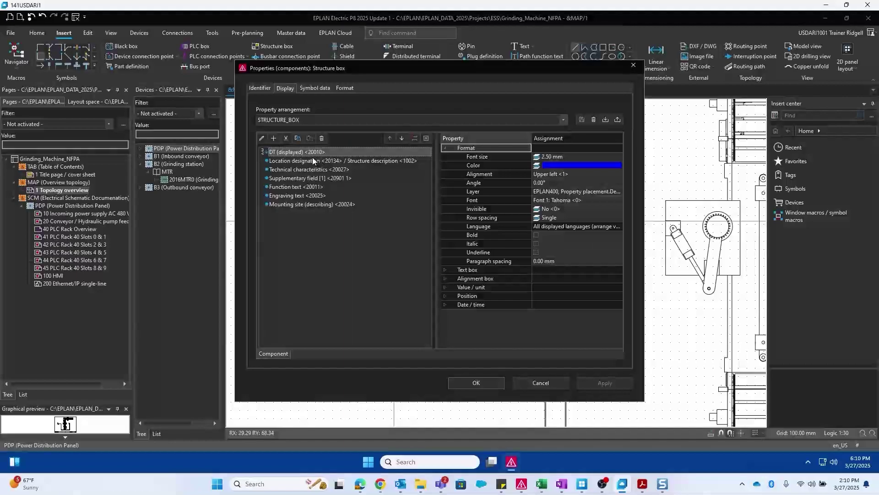
left_click(302, 204, "shift")
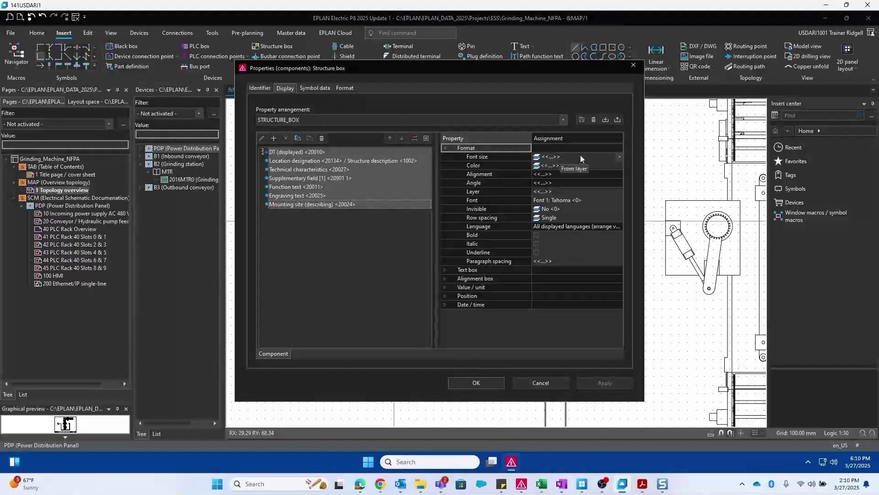
left_click(580, 158)
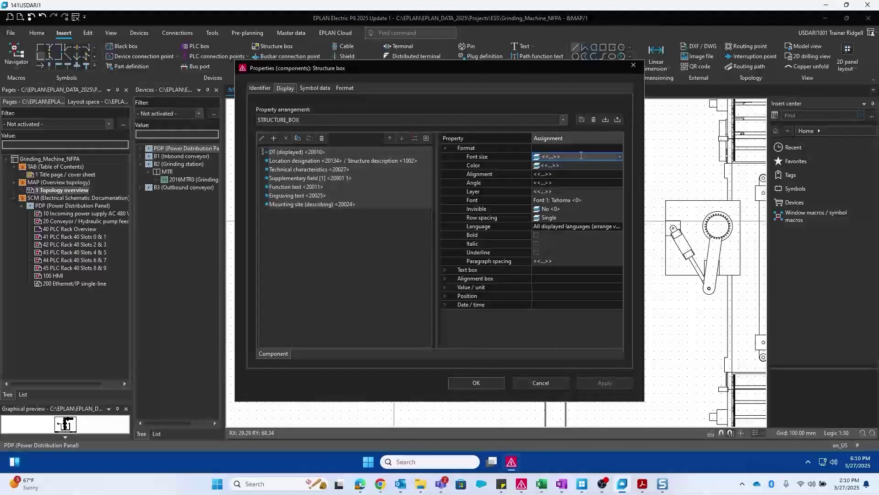
key("Return")
left_click(587, 383)
Step: Raise the structure box text font size to 60 mm and confirm the properties
left_click_drag(339, 68, 439, 55)
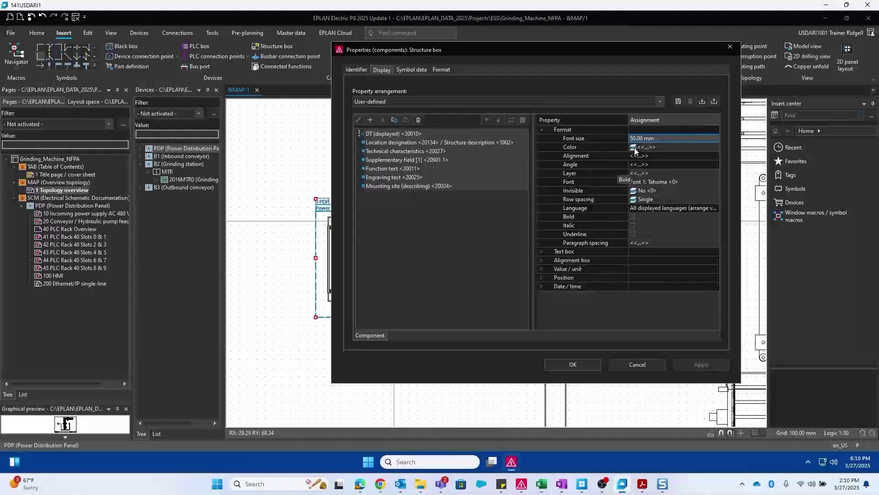
left_click(650, 139)
type("60")
key("Return")
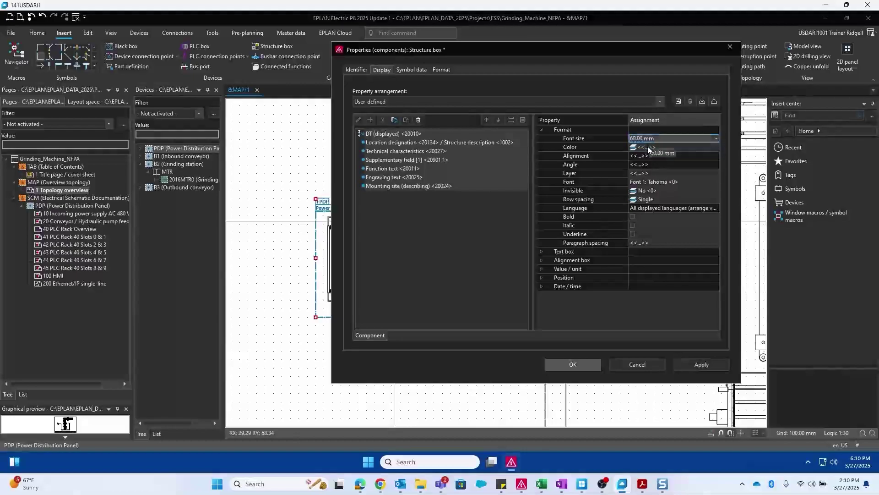
left_click(702, 365)
left_click_drag(526, 47, 700, 57)
left_click_drag(556, 65, 355, 77)
left_click(565, 387)
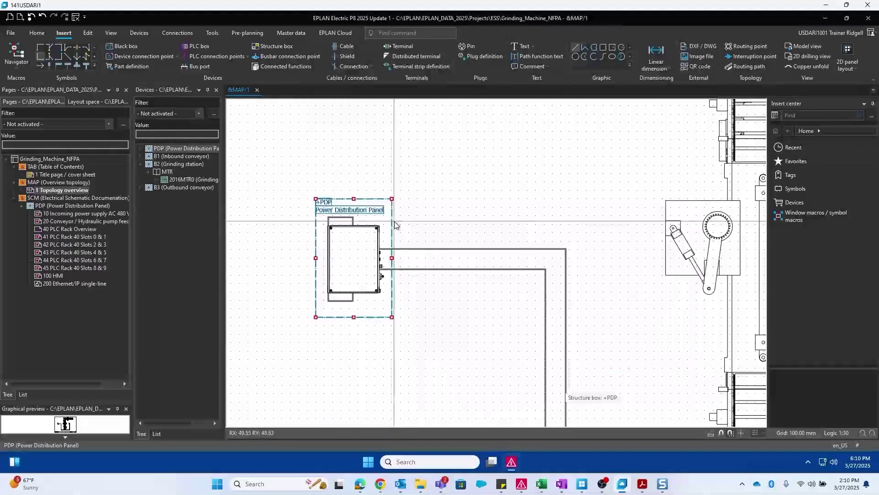
scroll(443, 282, "down", 2)
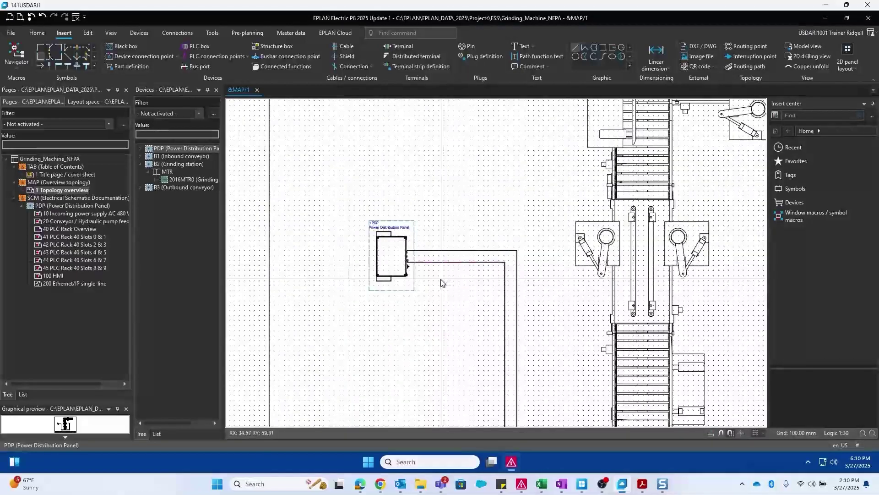
scroll(443, 283, "up", 2)
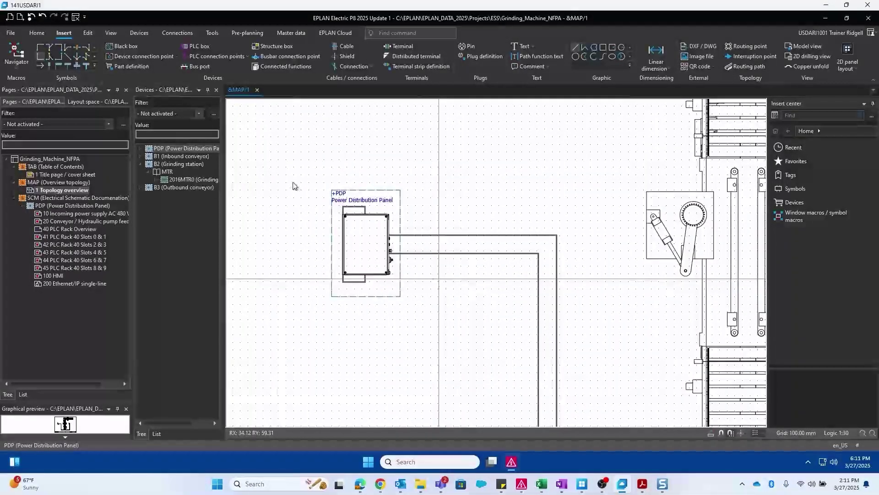
scroll(378, 234, "up", 2)
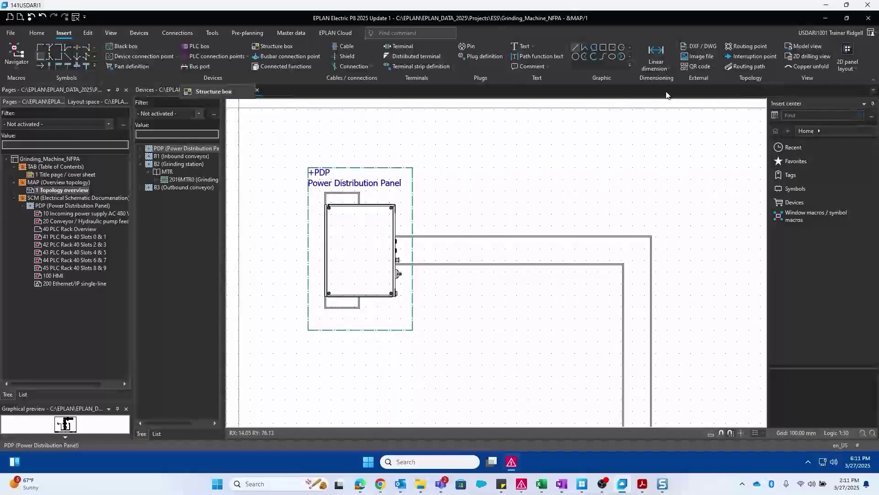
Step: Open the IEC_topology_symbol_M30 library in Insert Center and auto-fit its symbol table columns
left_click(807, 183)
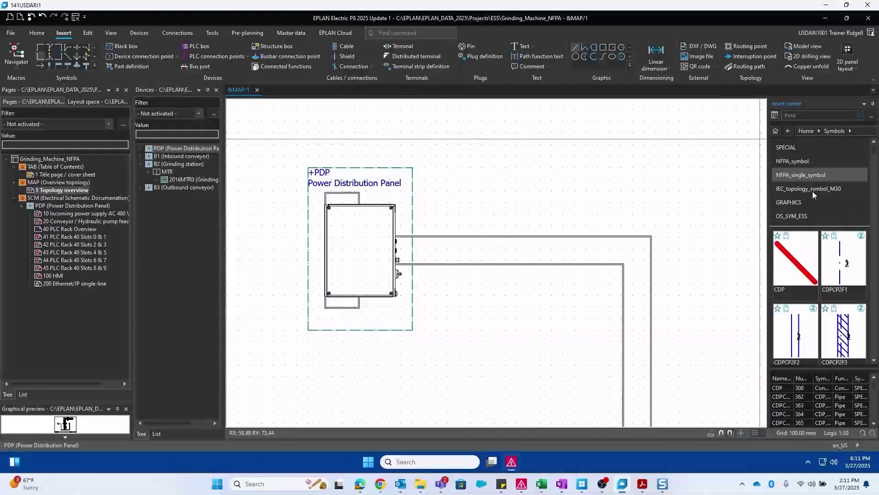
left_click(805, 188)
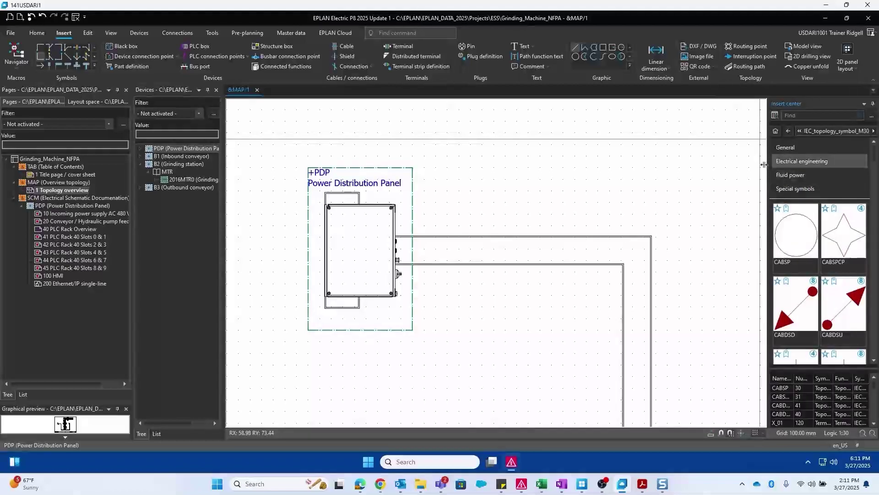
left_click(779, 271)
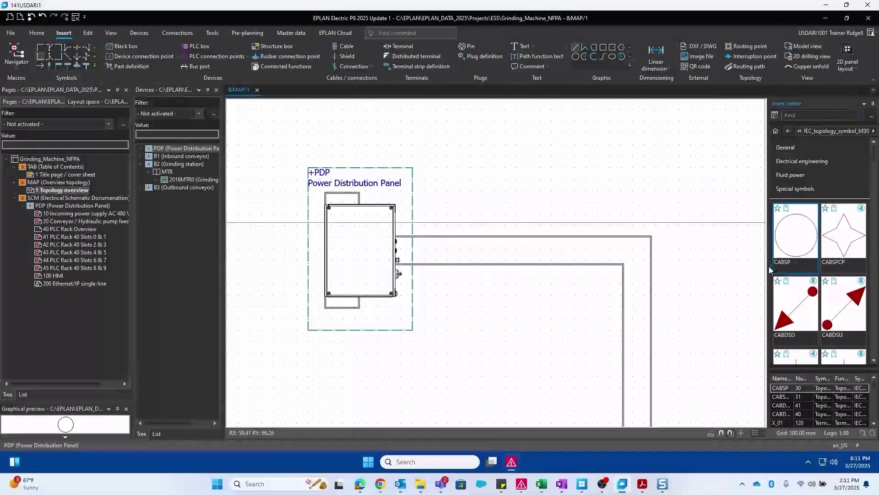
left_click_drag(769, 270, 614, 269)
right_click(744, 403)
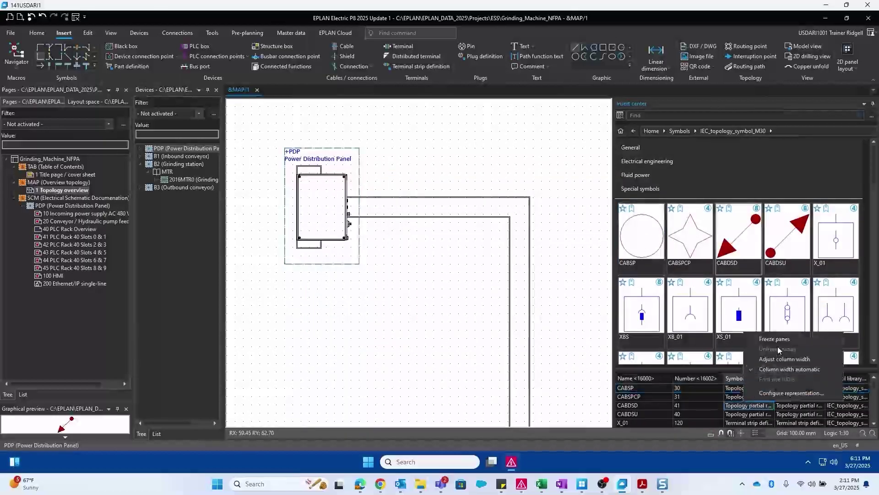
left_click(782, 357)
left_click(740, 391)
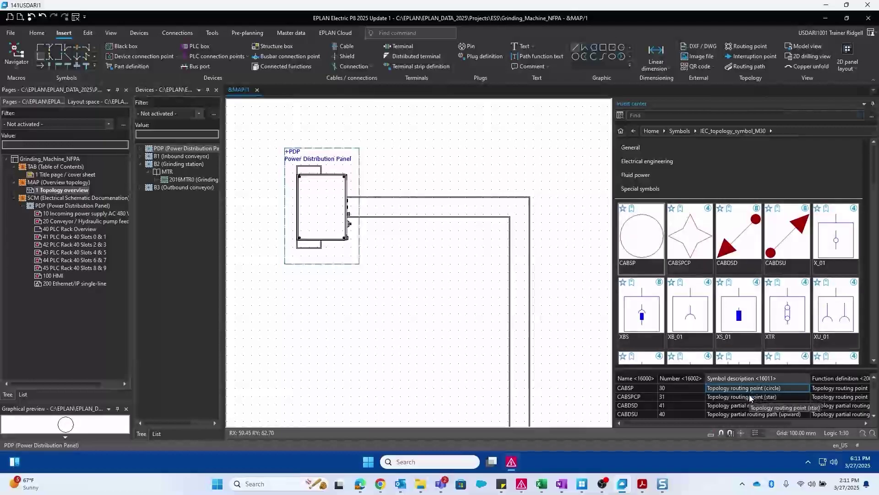
Step: Drag the star routing point symbol CABSPCP onto the topology page
left_click(687, 247)
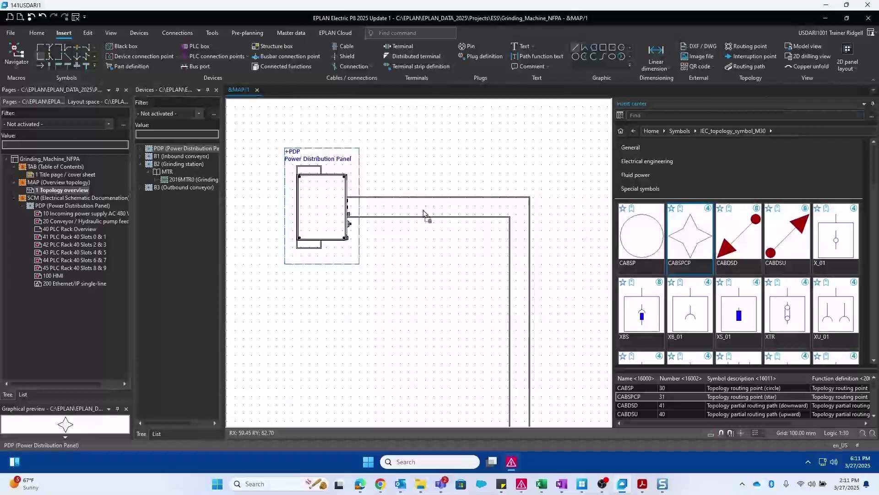
left_click_drag(421, 213, 376, 213)
scroll(378, 216, "up", 2)
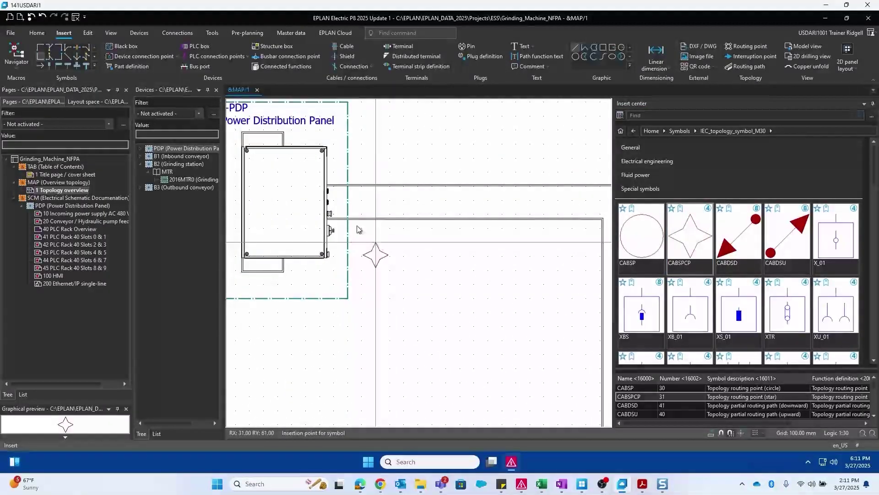
scroll(311, 197, "up", 1)
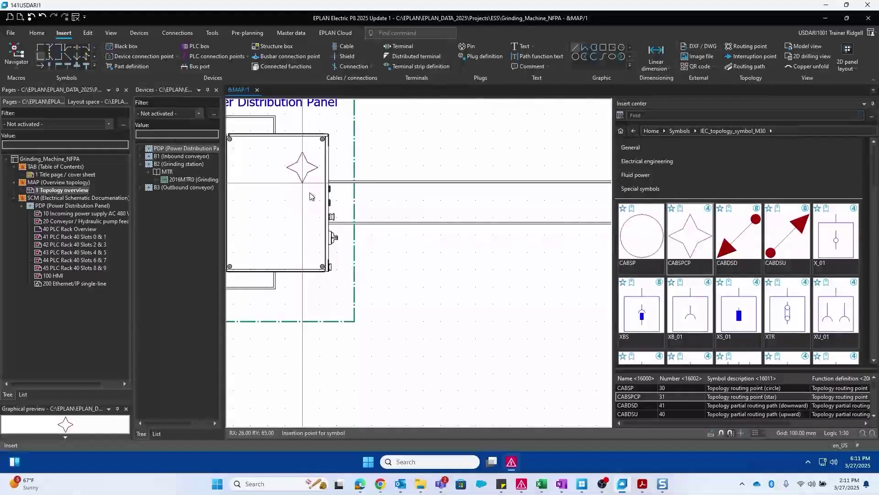
scroll(311, 201, "up", 2)
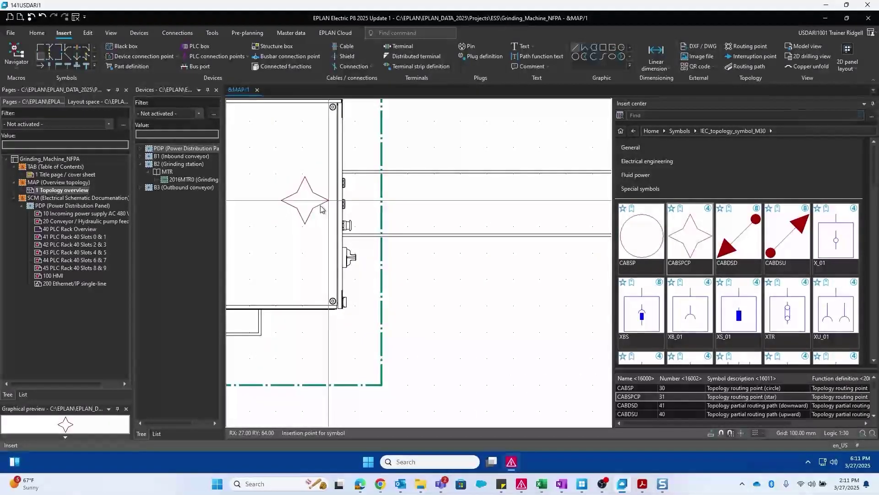
Step: Place star routing point -1 in the +PDP box with function definition Topology structure routing point
left_click(322, 209)
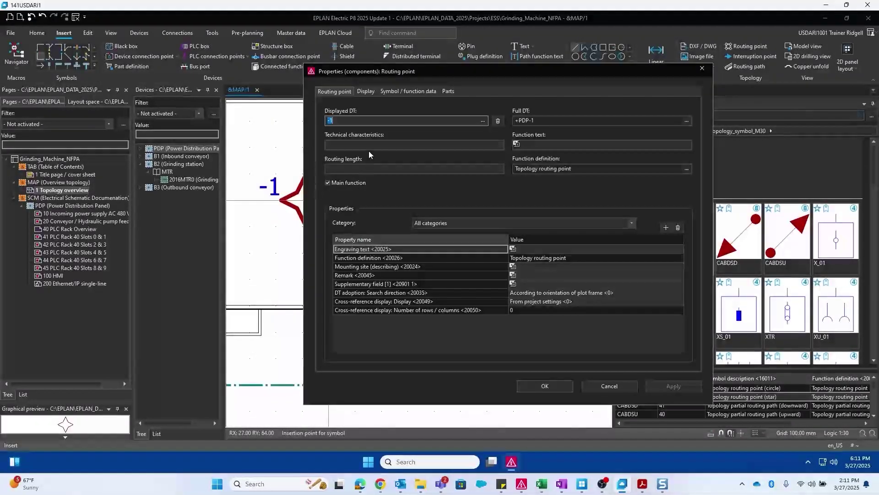
left_click(687, 168)
left_click(396, 167)
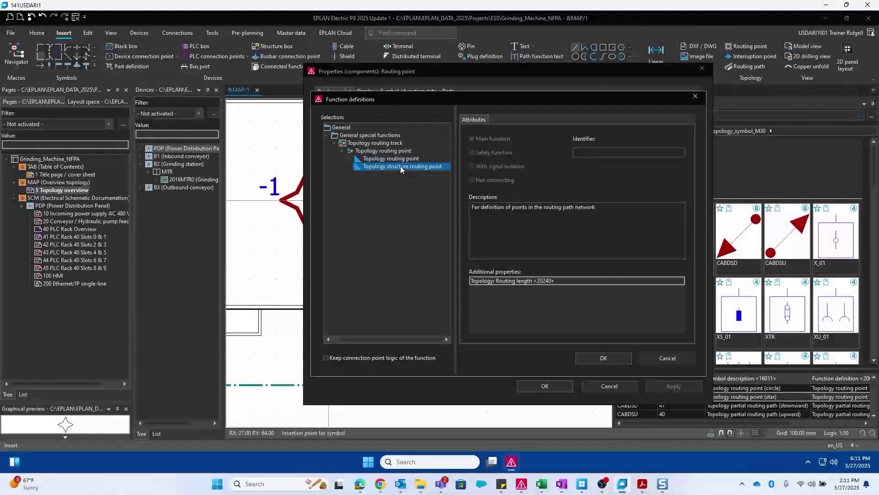
double_click(401, 166)
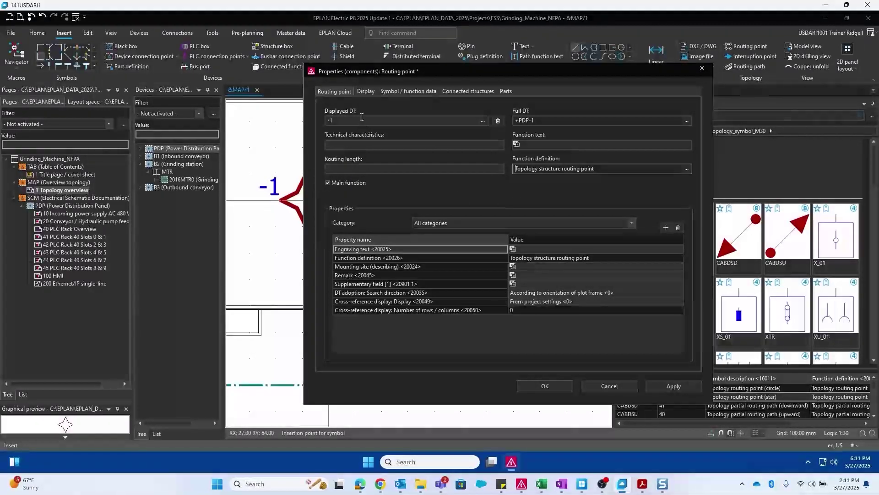
left_click(532, 385)
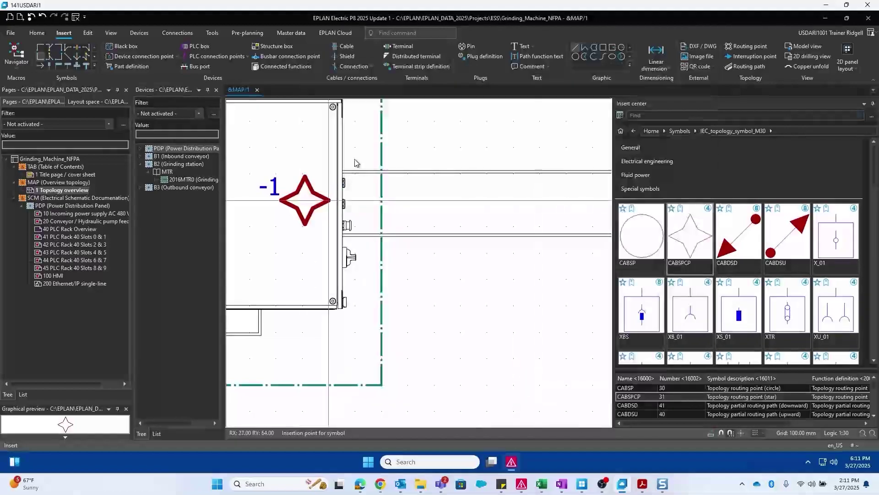
scroll(430, 227, "down", 5)
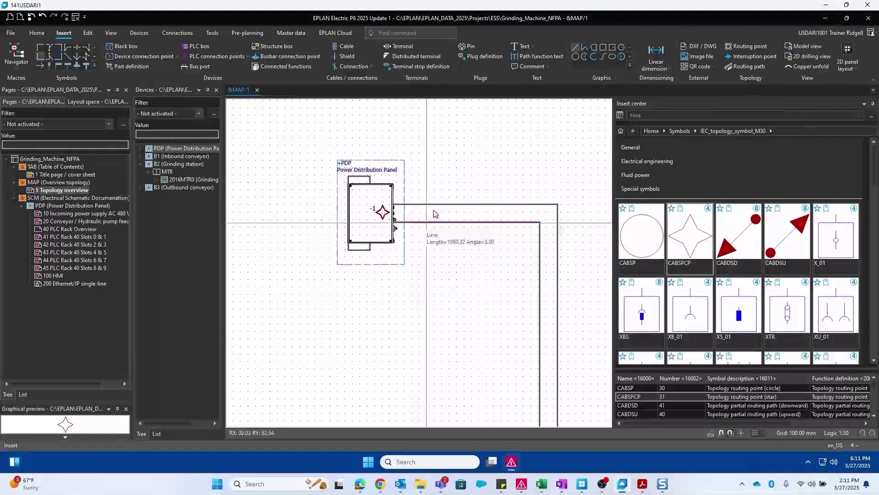
scroll(421, 222, "up", 3)
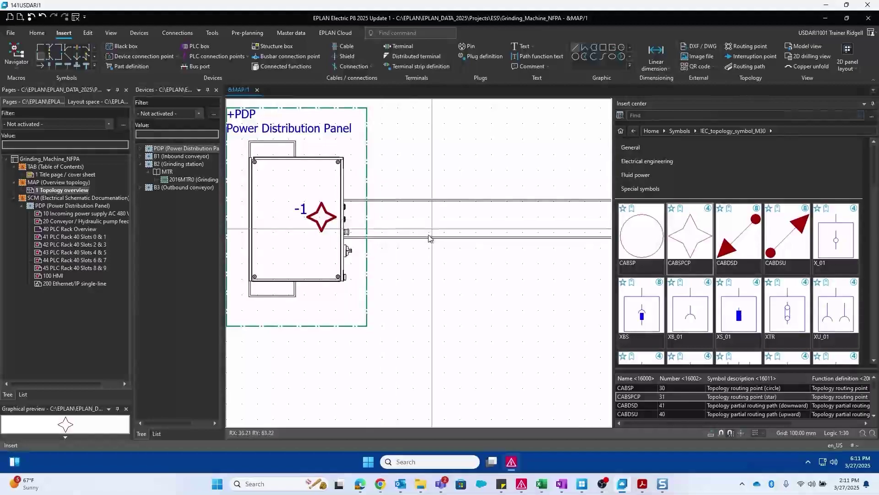
Step: Open page 20 Conveyor / Hydraulic pump feed to review the conveyor motor circuits
scroll(439, 236, "down", 3)
scroll(468, 252, "down", 3)
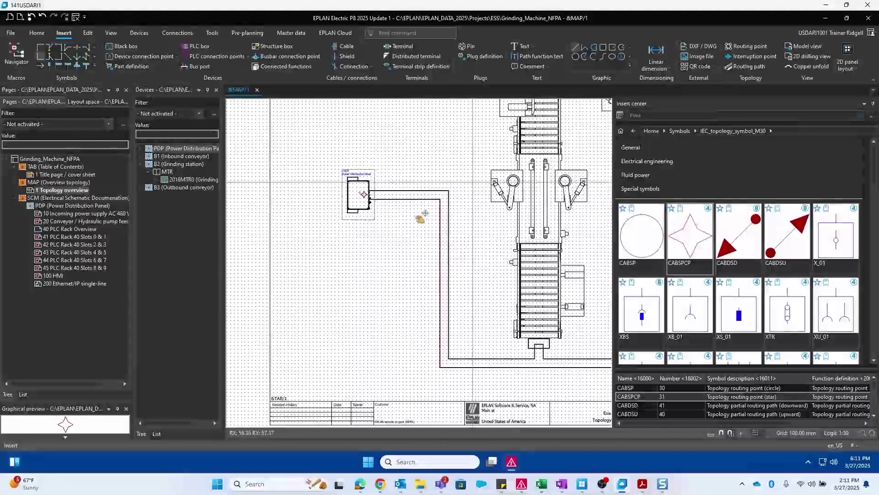
scroll(460, 224, "up", 3)
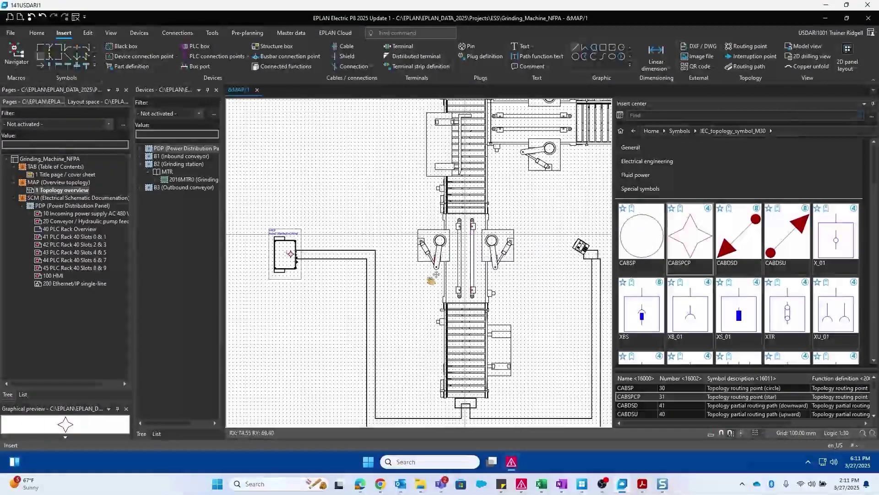
scroll(505, 292, "down", 3)
scroll(481, 275, "up", 3)
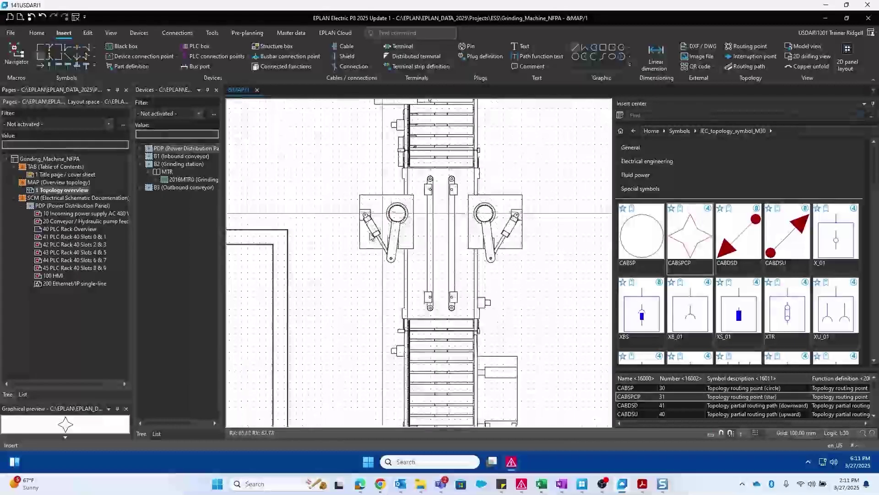
scroll(412, 220, "down", 2)
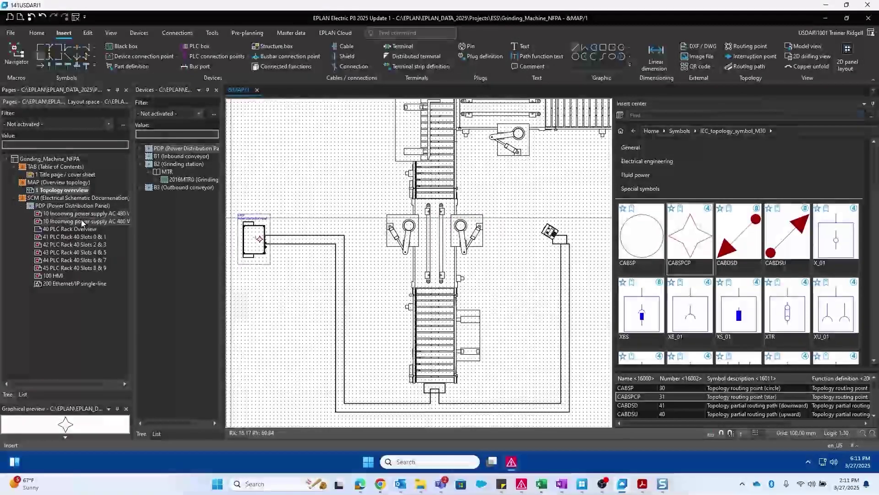
left_click(103, 222)
Step: Look over the conveyor circuits, then return to page 1 Topology overview
scroll(436, 203, "down", 5)
scroll(513, 268, "up", 2)
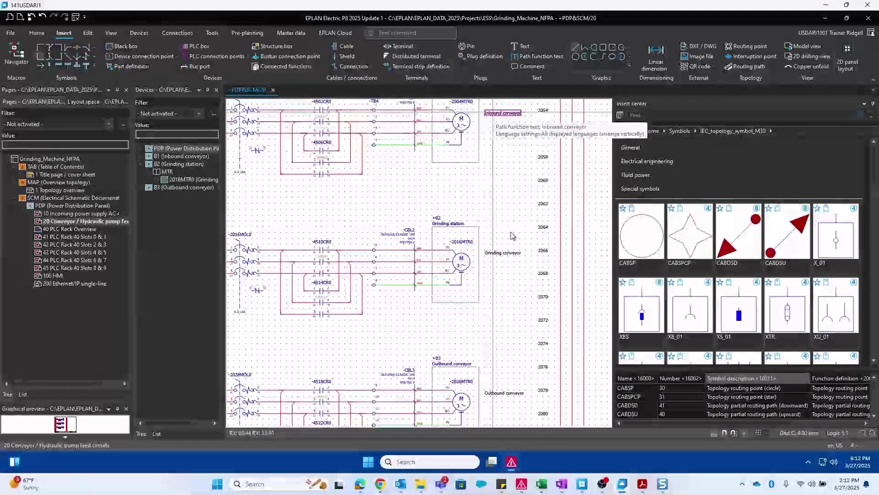
scroll(504, 229, "down", 2)
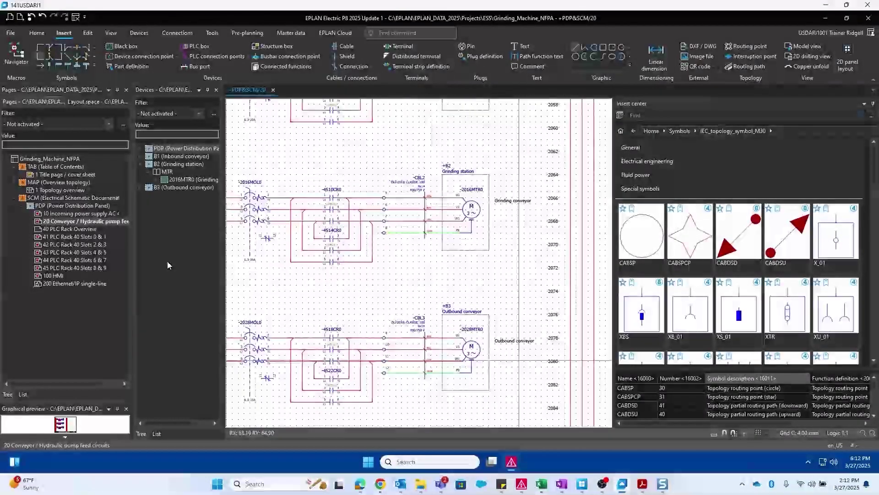
left_click(62, 190)
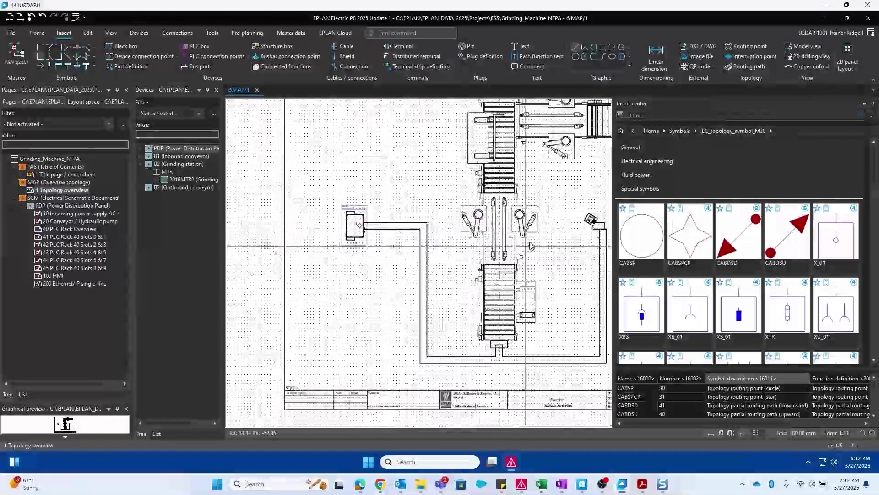
Step: Pan toward the grinding station and expand the B2 Grinding station group to reveal 2016MTR0
middle_click_drag(534, 247, 408, 321)
scroll(392, 304, "up", 3)
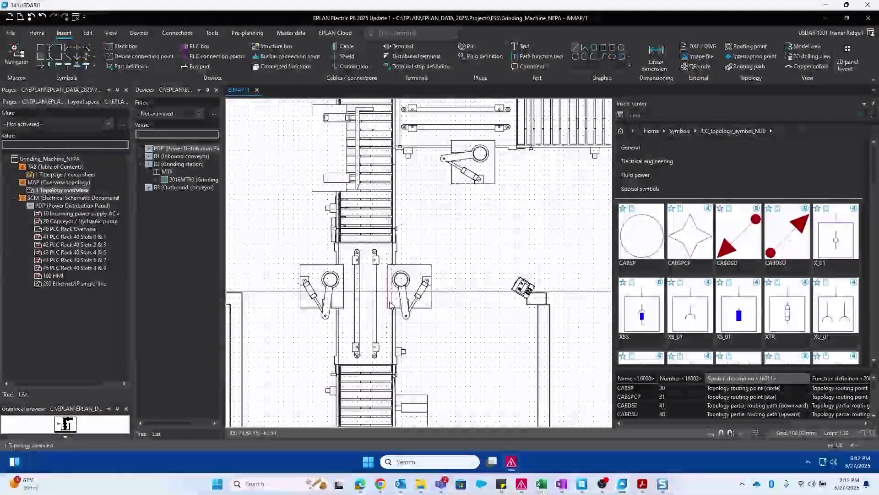
left_click(141, 163)
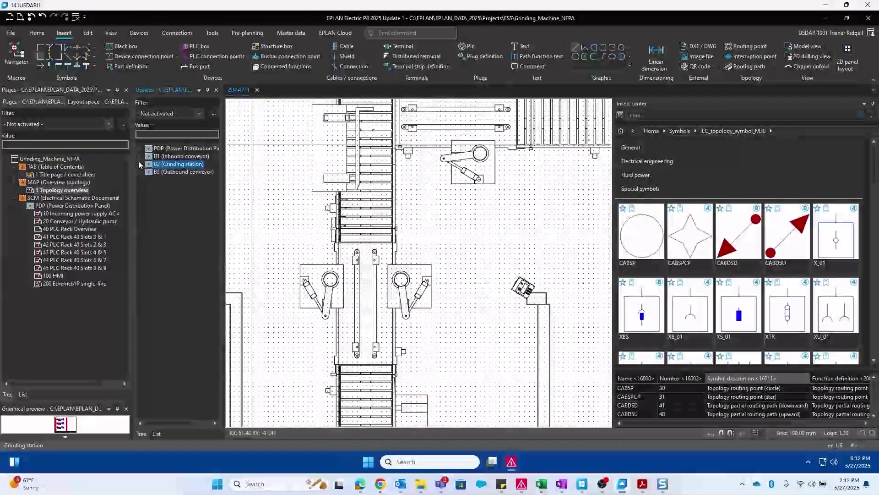
left_click(161, 179)
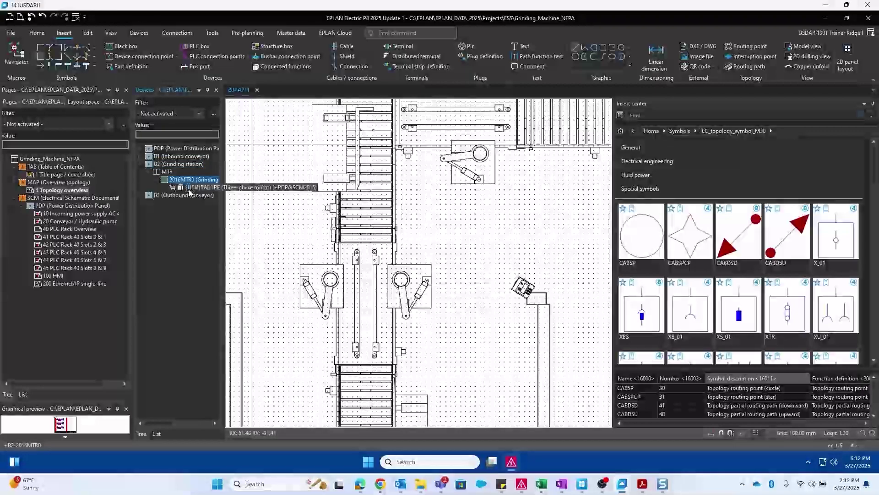
Step: Place motor 2016MTR0 beside the grinding station with its label on the left
left_click_drag(189, 188, 436, 317)
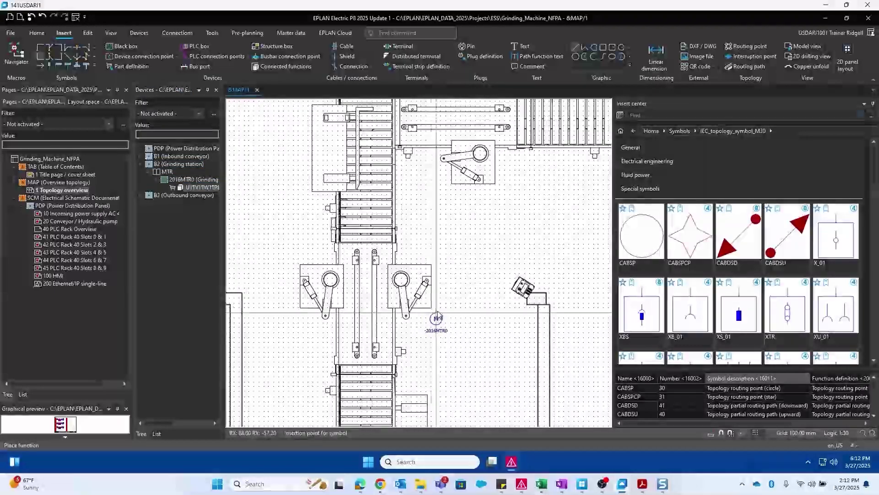
scroll(434, 315, "up", 2)
scroll(362, 267, "down", 1)
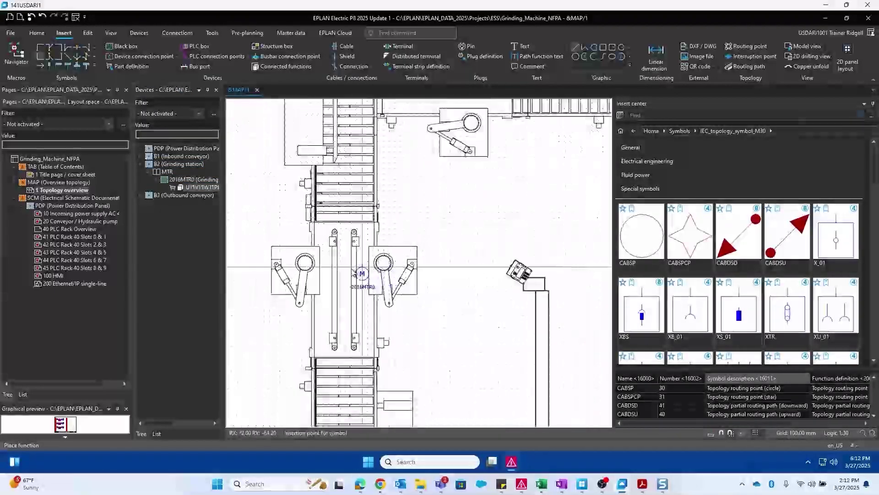
scroll(340, 268, "up", 1)
key("Tab")
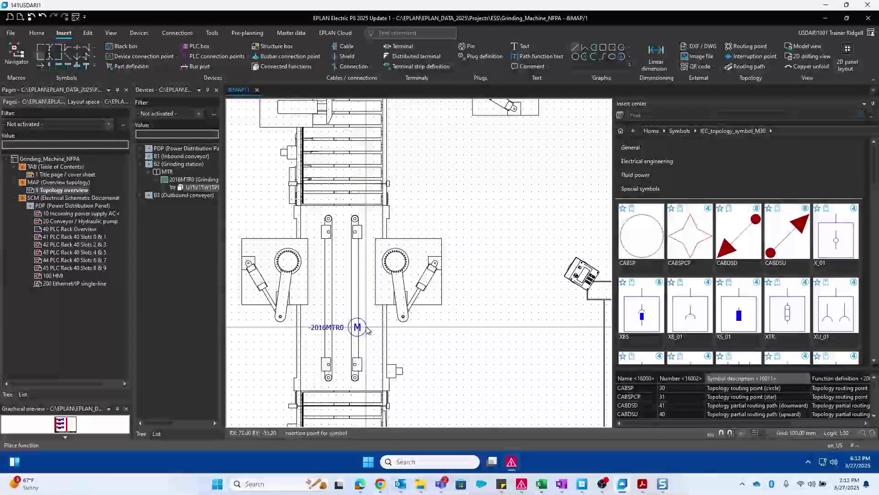
left_click(366, 329)
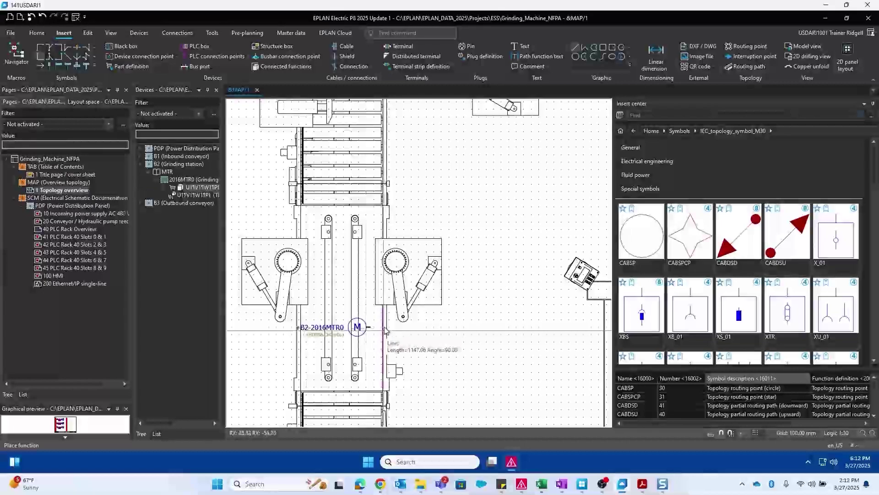
scroll(397, 340, "down", 2)
scroll(429, 245, "down", 1)
scroll(415, 265, "up", 2)
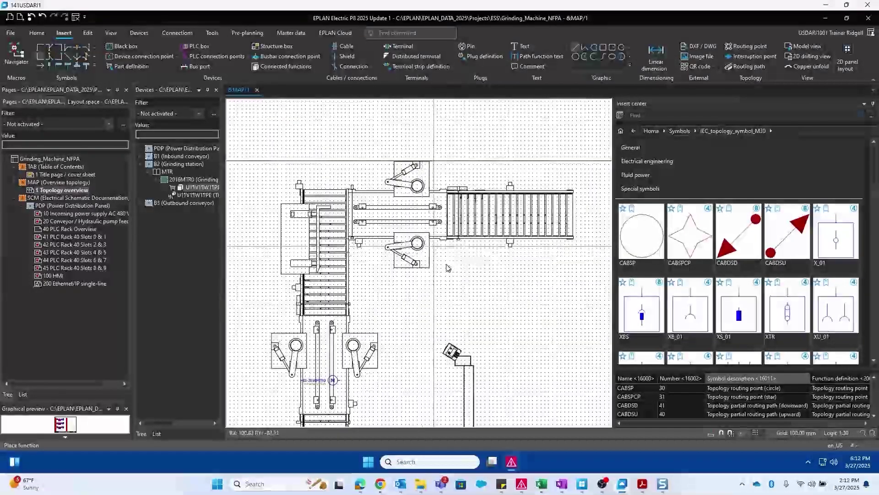
Step: Bring inbound conveyor motor 2004MTR0 from the Devices navigator onto the topology page
scroll(444, 172, "down", 3)
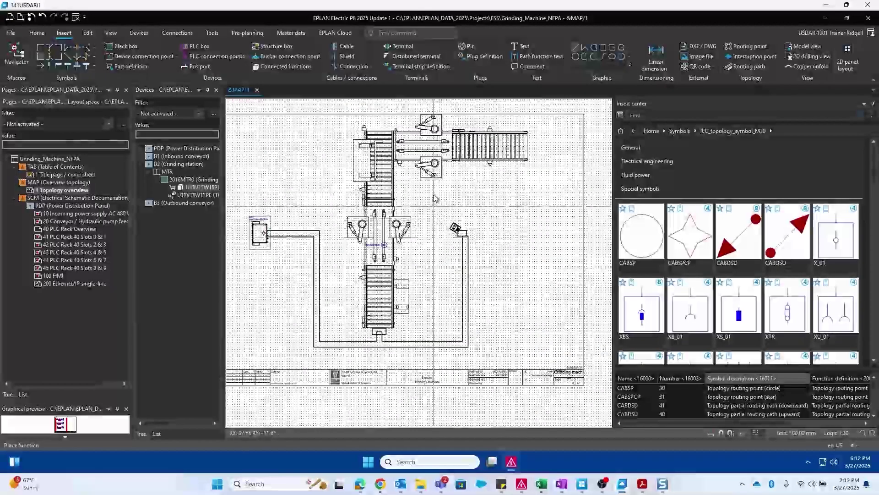
scroll(435, 198, "up", 3)
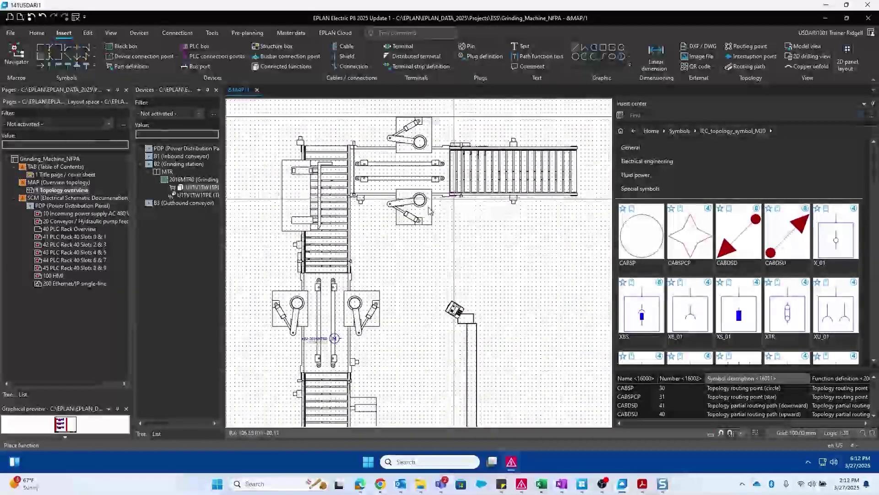
scroll(390, 125, "down", 2)
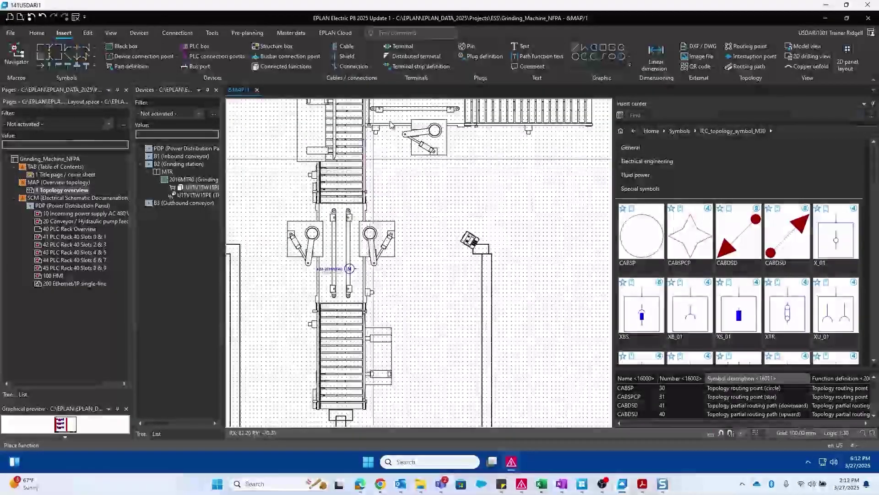
scroll(396, 294, "down", 2)
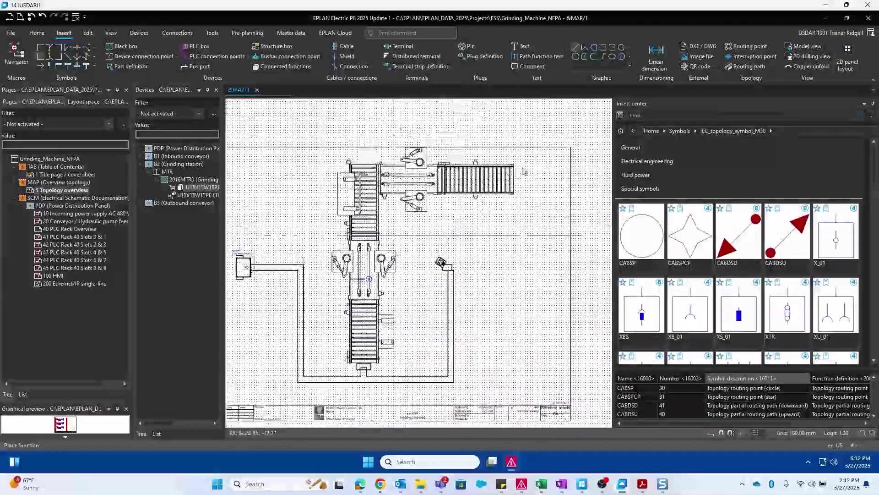
scroll(507, 183, "up", 2)
scroll(508, 188, "down", 2)
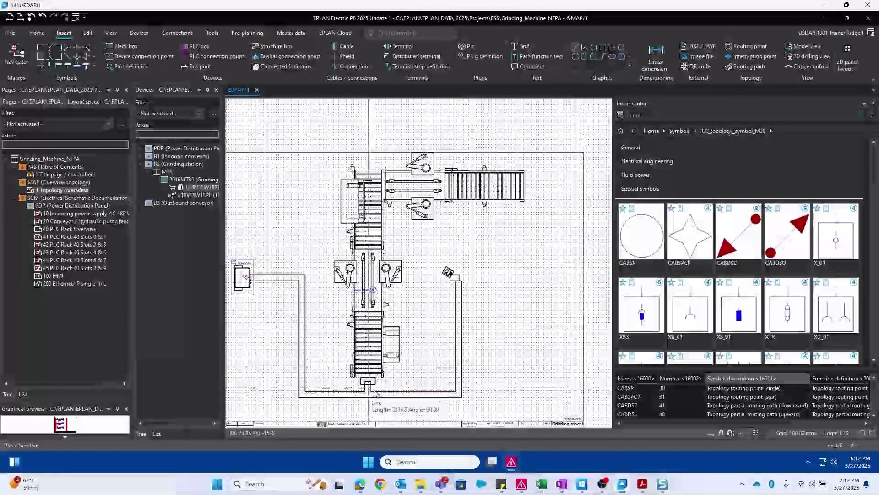
scroll(485, 201, "up", 2)
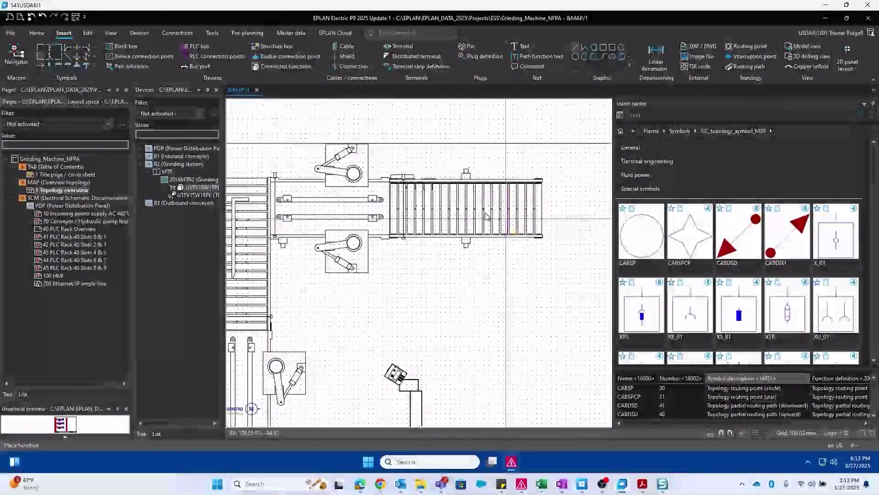
left_click(147, 163)
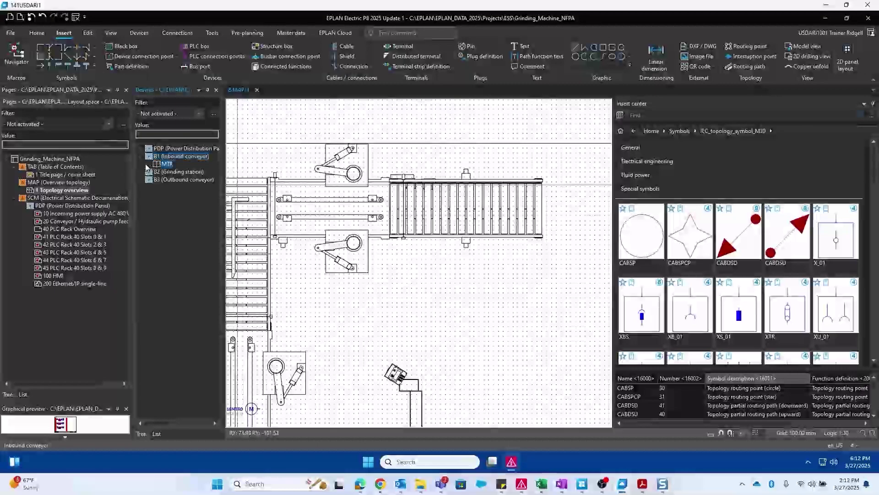
left_click_drag(187, 171, 457, 270)
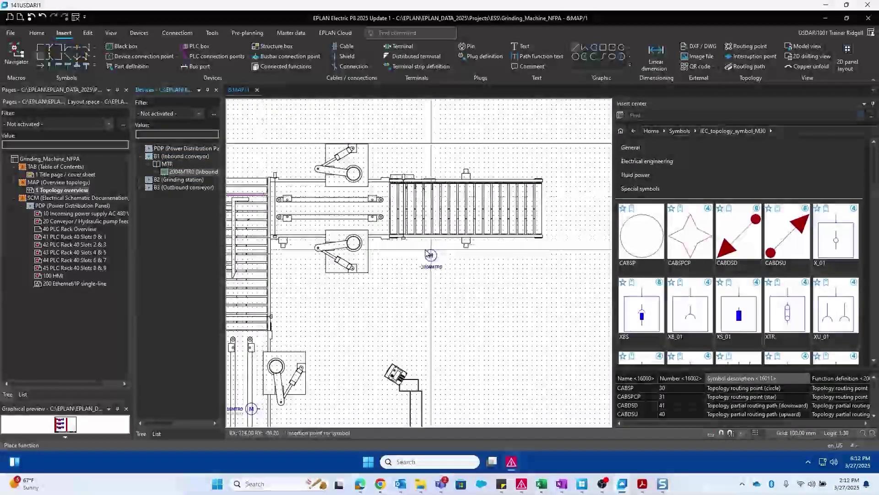
scroll(423, 251, "up", 2)
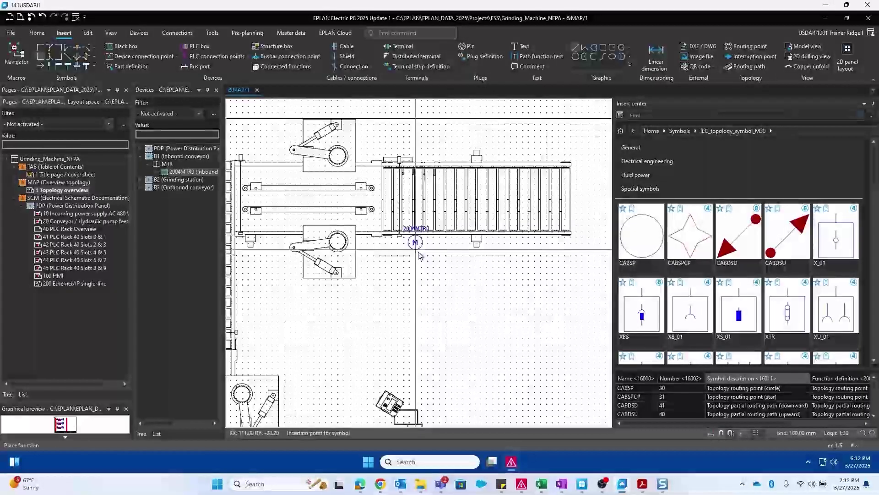
scroll(463, 262, "down", 3)
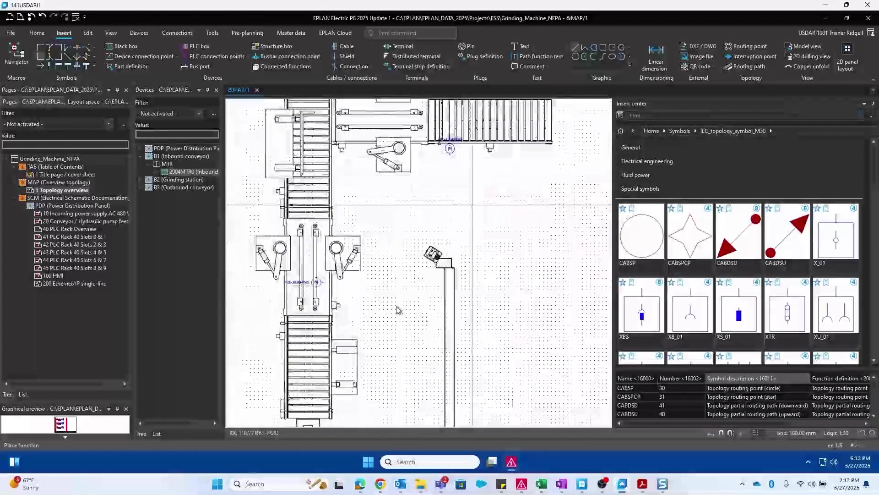
Step: Place outbound conveyor motor 2028MTR0 beside the lower outbound conveyor
left_click(141, 188)
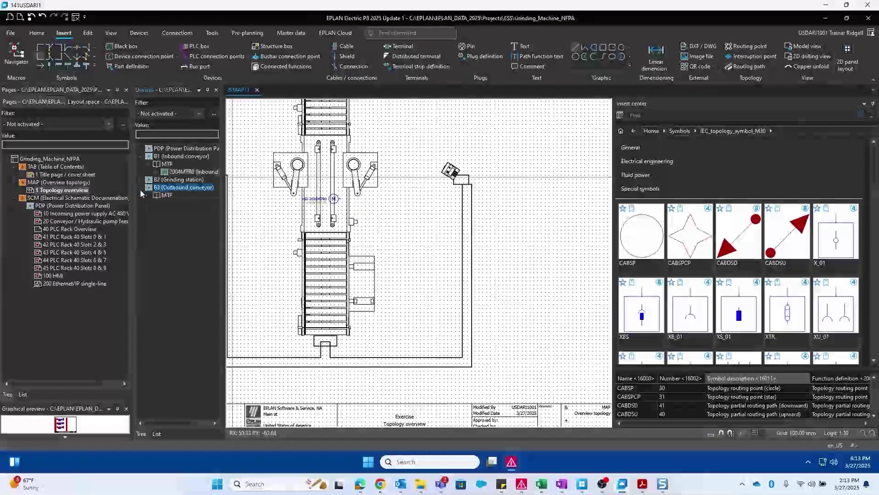
left_click(156, 195)
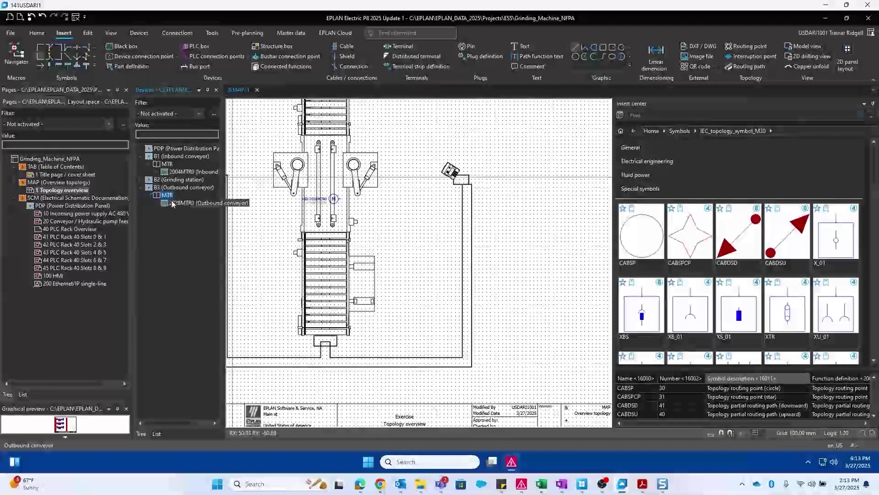
scroll(440, 282, "down", 2)
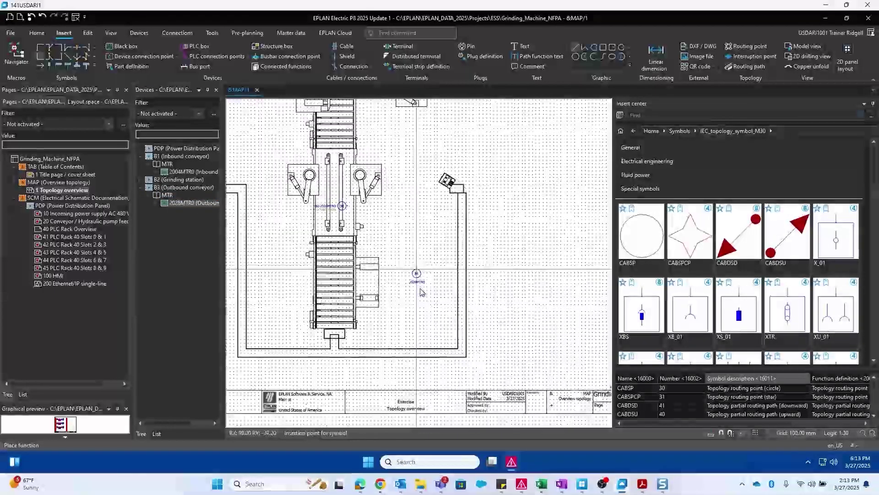
scroll(412, 325, "up", 3)
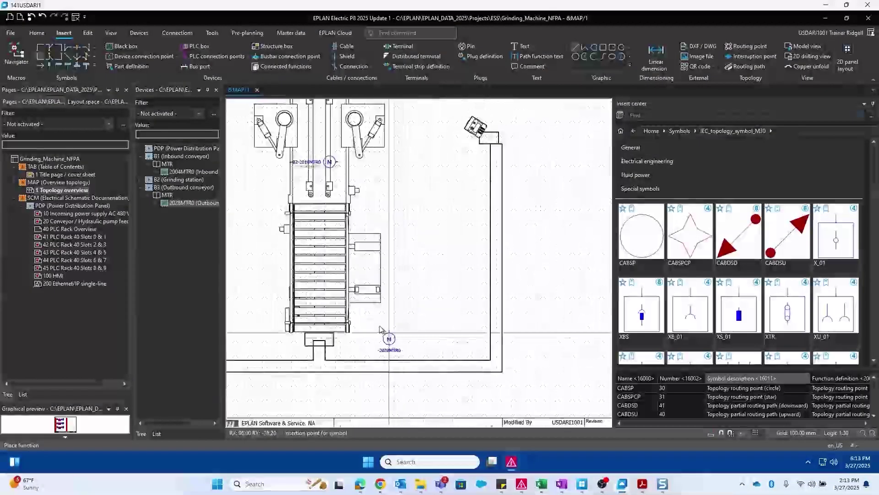
scroll(368, 317, "up", 1)
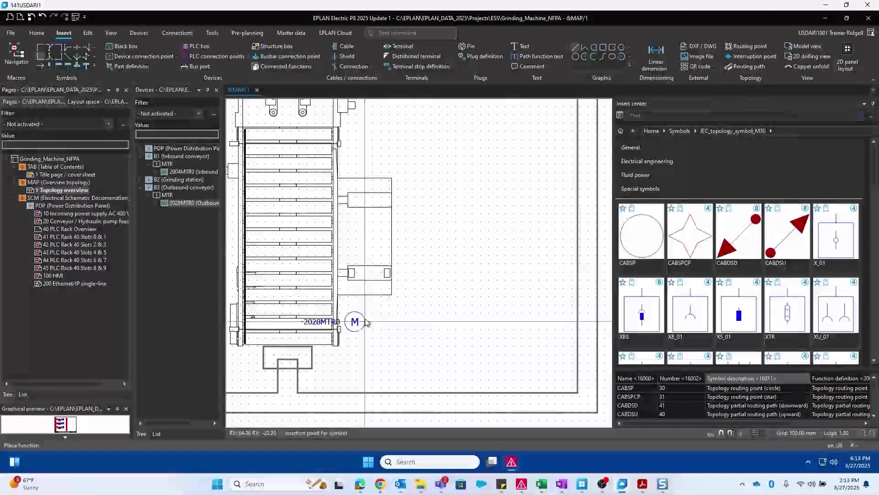
left_click(375, 323)
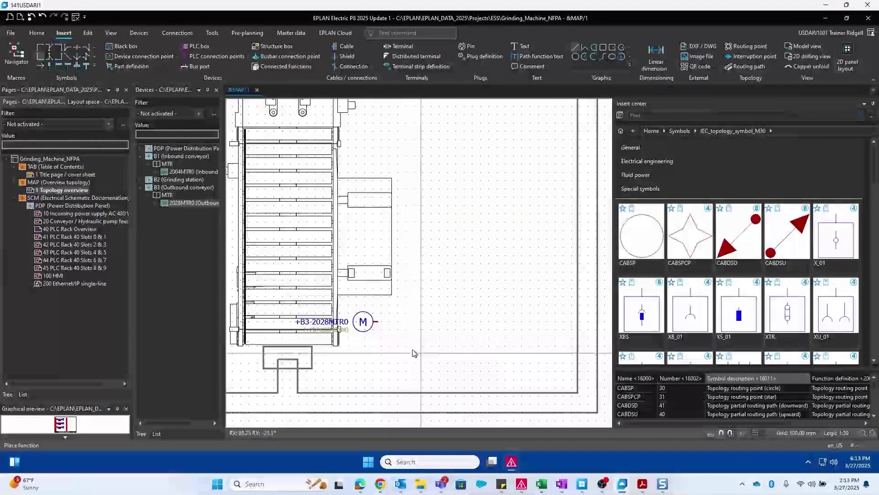
scroll(415, 353, "down", 5)
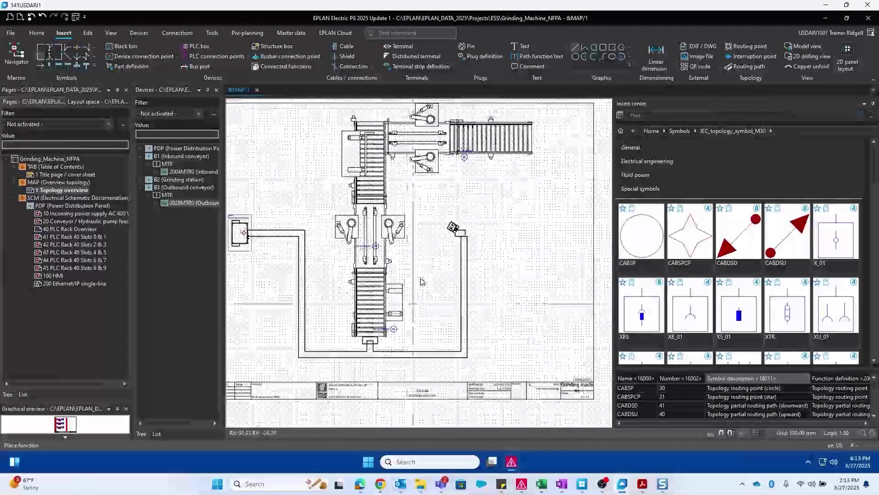
scroll(461, 232, "up", 3)
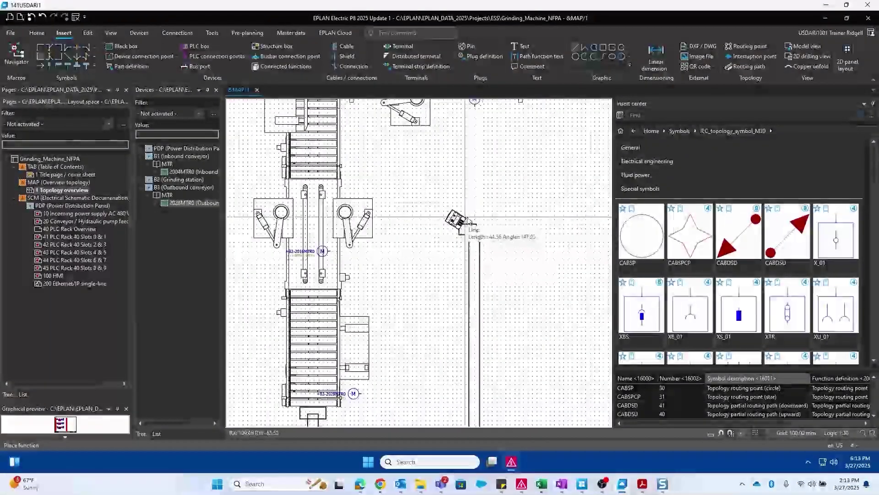
scroll(475, 221, "up", 4)
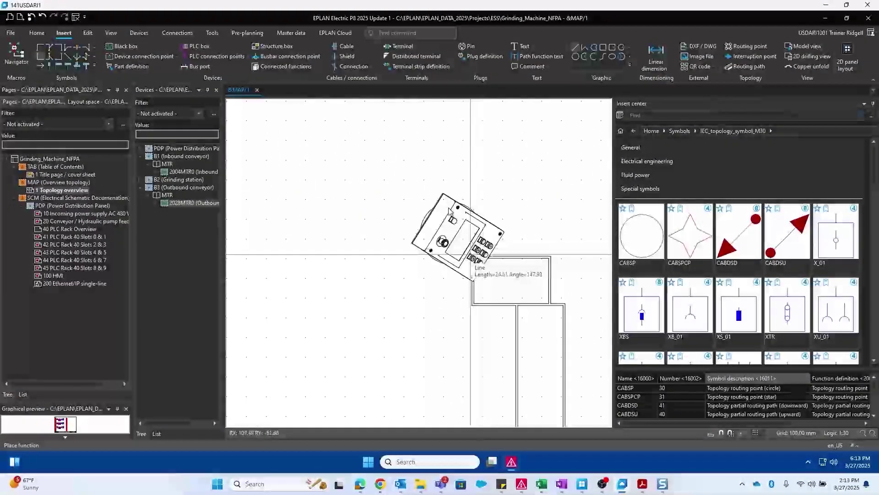
Step: Open page 100 HMI of the Power Distribution Panel and zoom to the -A1000 Panel View
left_click(56, 276)
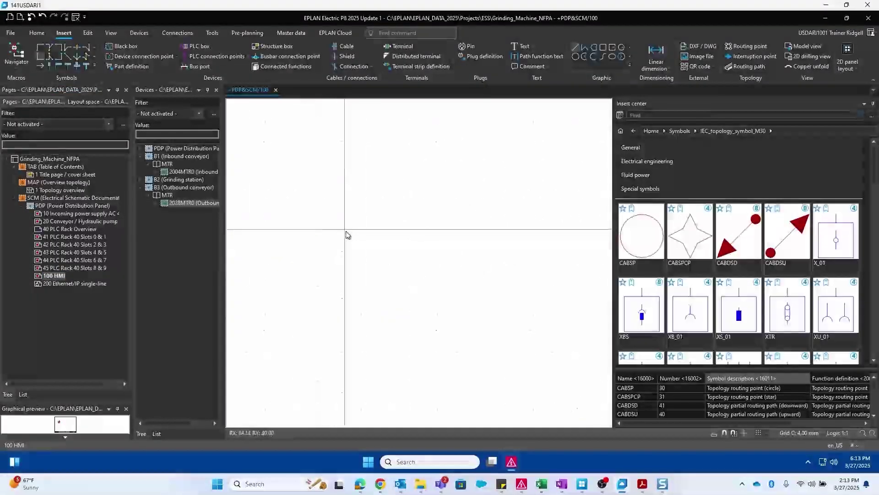
scroll(467, 243, "down", 3)
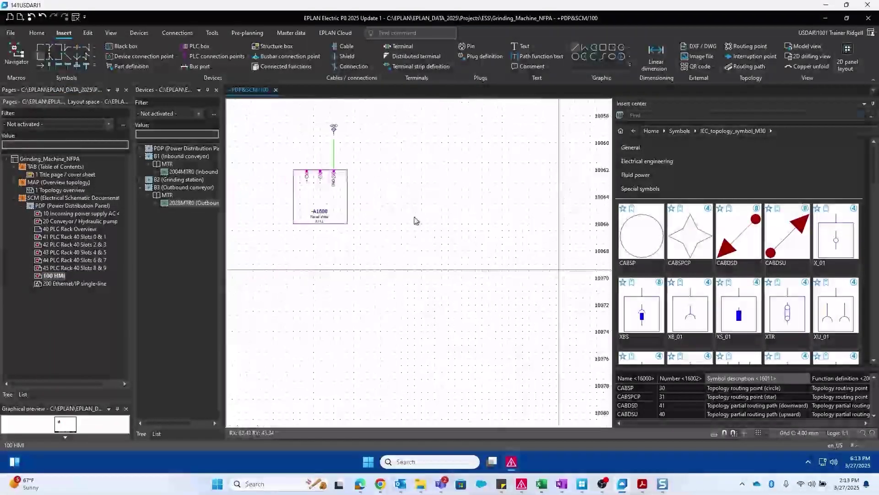
scroll(352, 211, "up", 2)
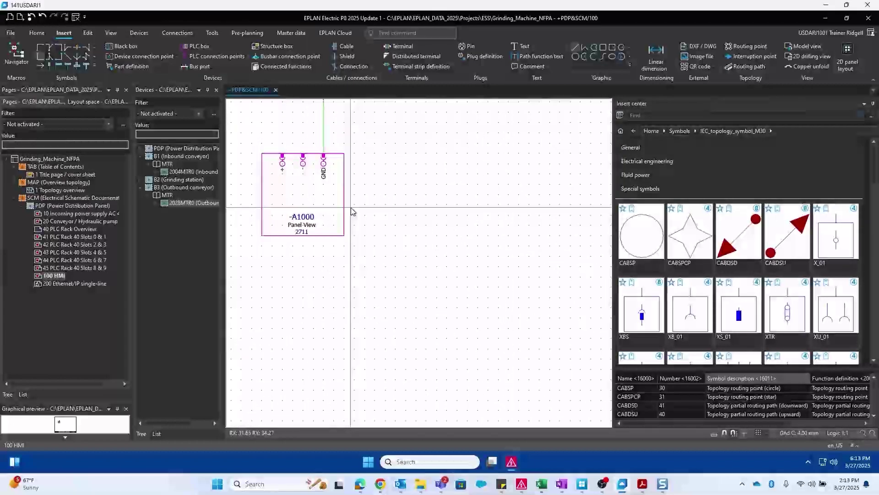
left_click(71, 205)
scroll(321, 209, "down", 1)
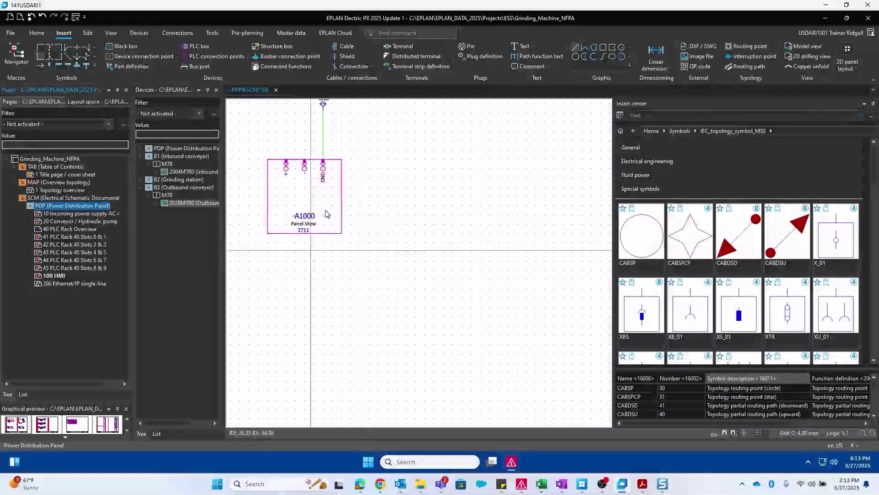
scroll(371, 250, "up", 2)
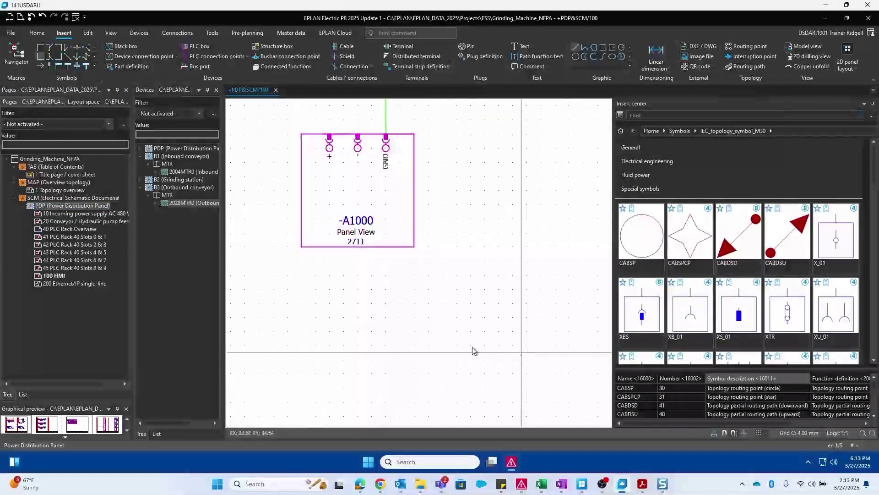
scroll(383, 153, "up", 2)
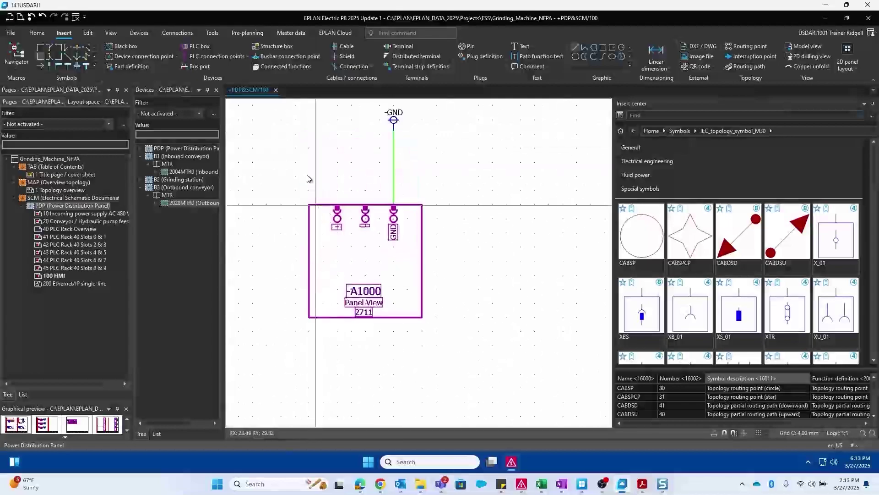
Step: Draw a structure box around -A1000 with location designation SF
left_click(273, 45)
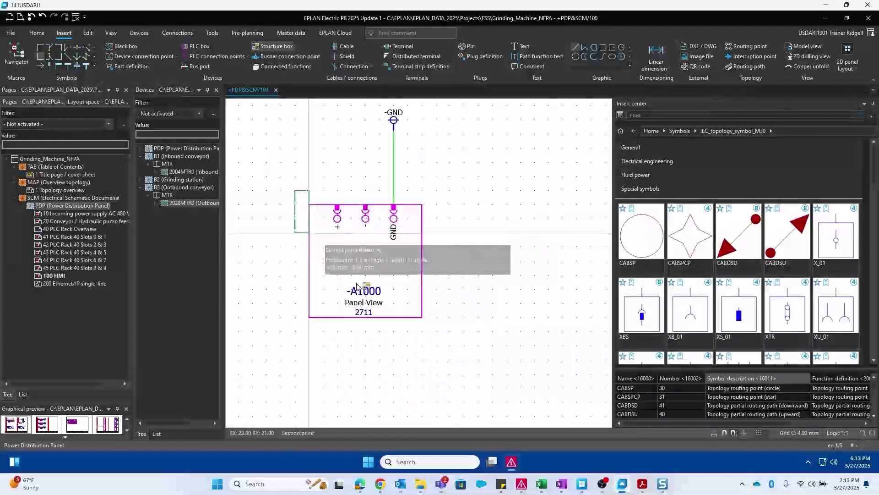
left_click(295, 190)
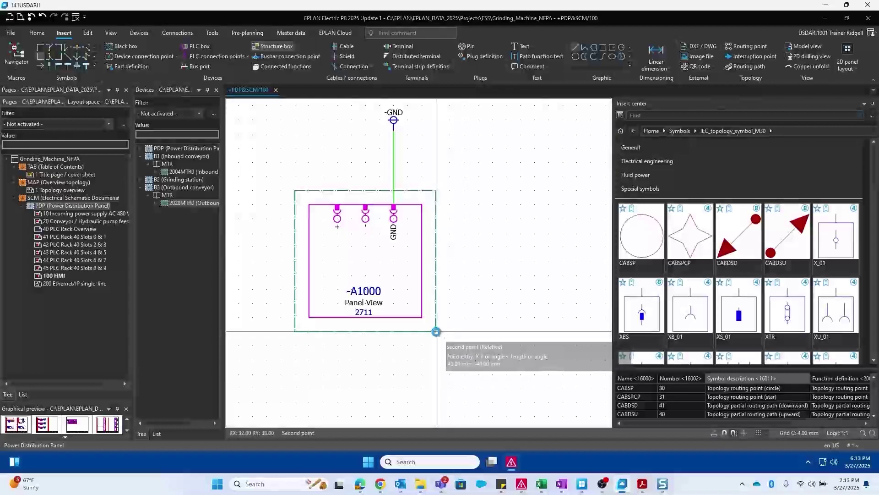
left_click(436, 331)
left_click(568, 159)
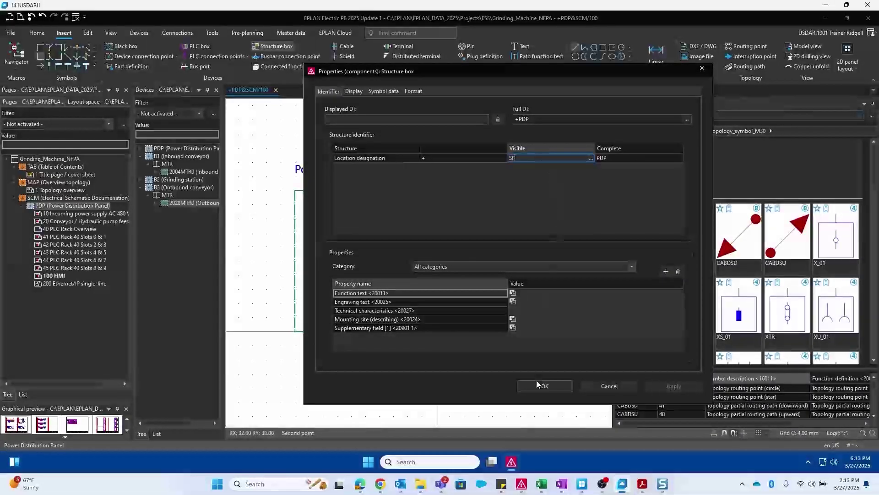
left_click(547, 386)
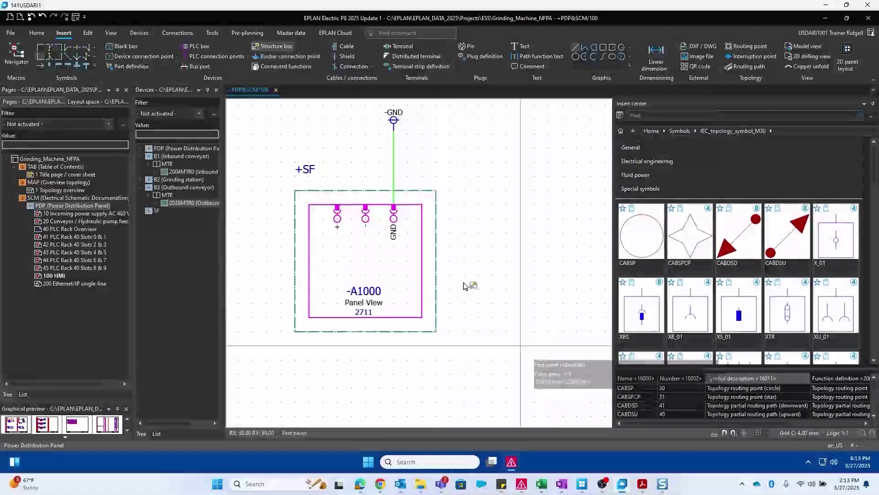
Step: Set the SF location designation's structure description to 'Second floor'
left_click(278, 34)
left_click(216, 32)
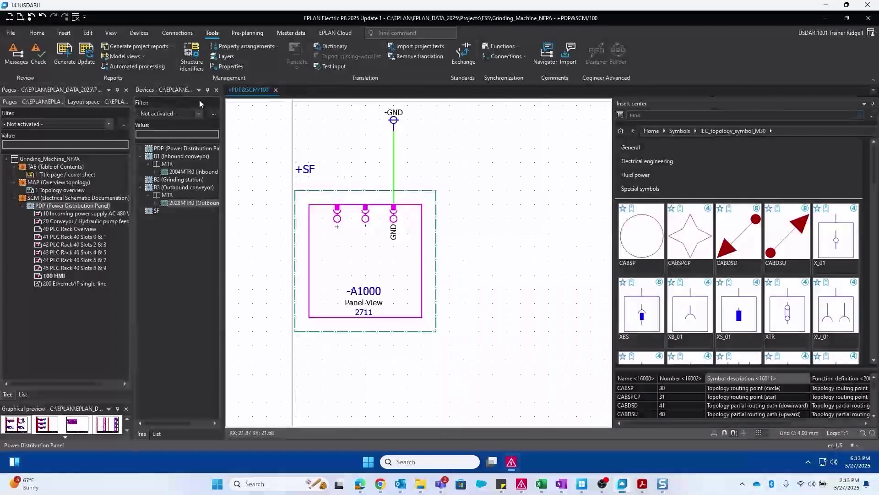
left_click(188, 55)
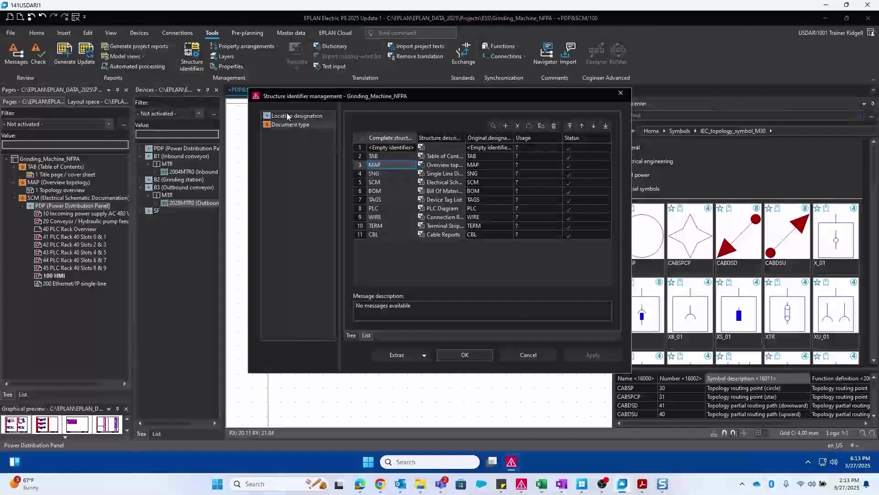
left_click(287, 115)
left_click(436, 200)
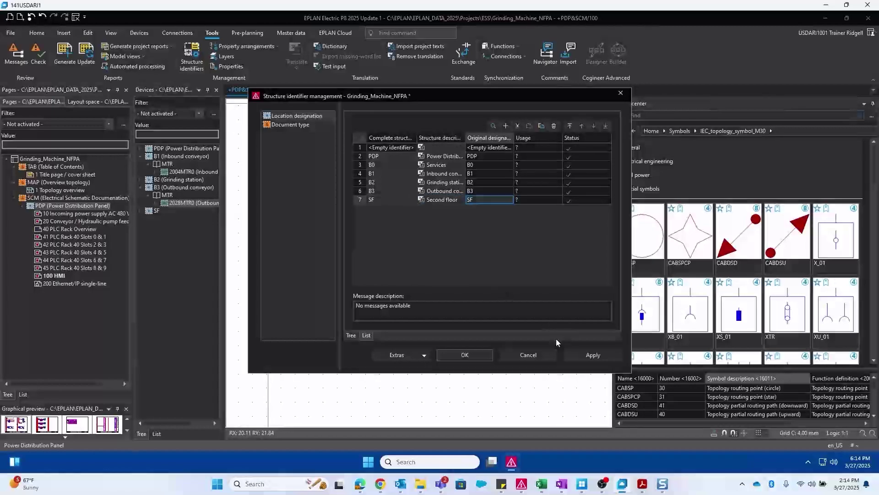
left_click(465, 355)
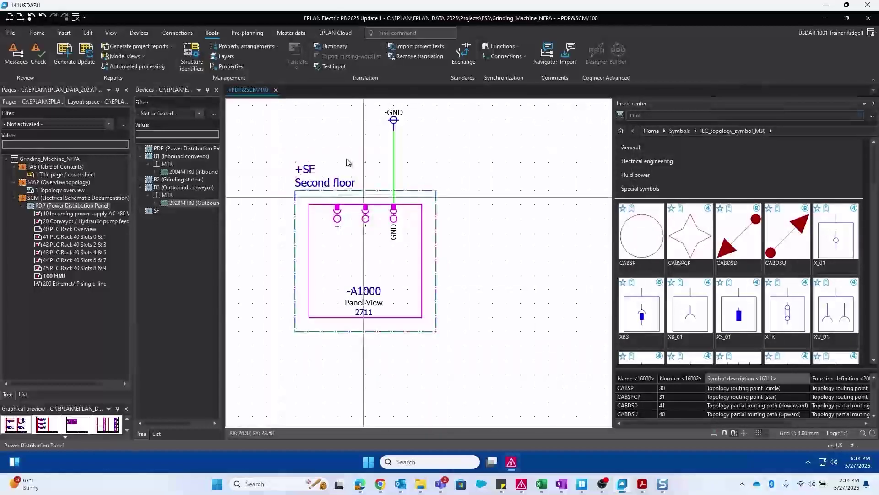
Step: Open page 1 Topology overview and place the A1000 panel view there as +SF-A1000
scroll(326, 156, "down", 2)
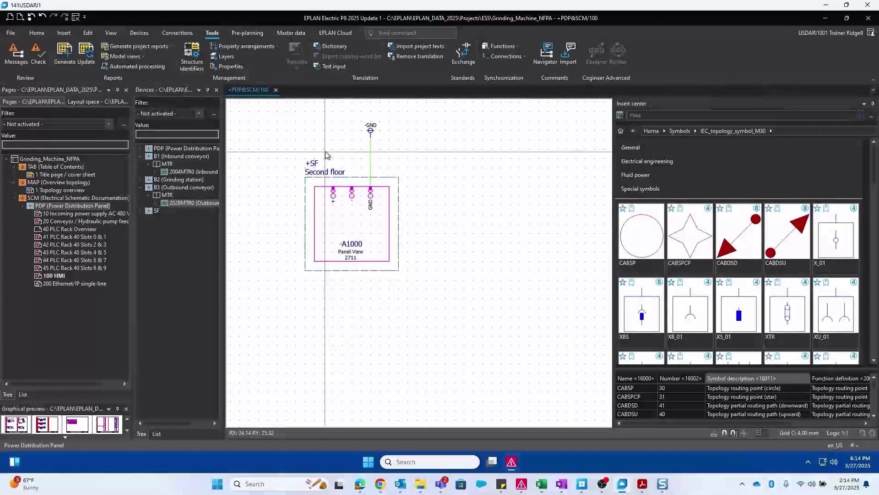
left_click(69, 190)
scroll(485, 245, "up", 4)
scroll(528, 274, "up", 4)
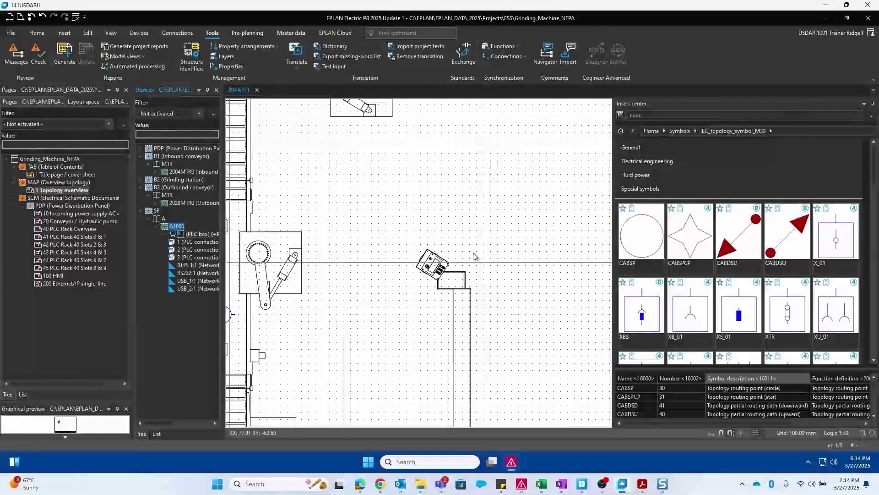
scroll(492, 258, "up", 2)
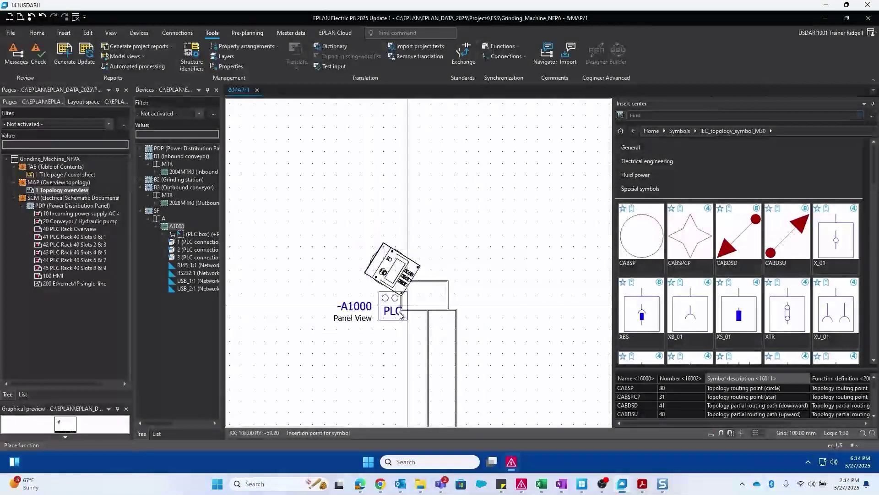
left_click(443, 345)
scroll(476, 307, "down", 5)
scroll(487, 314, "up", 2)
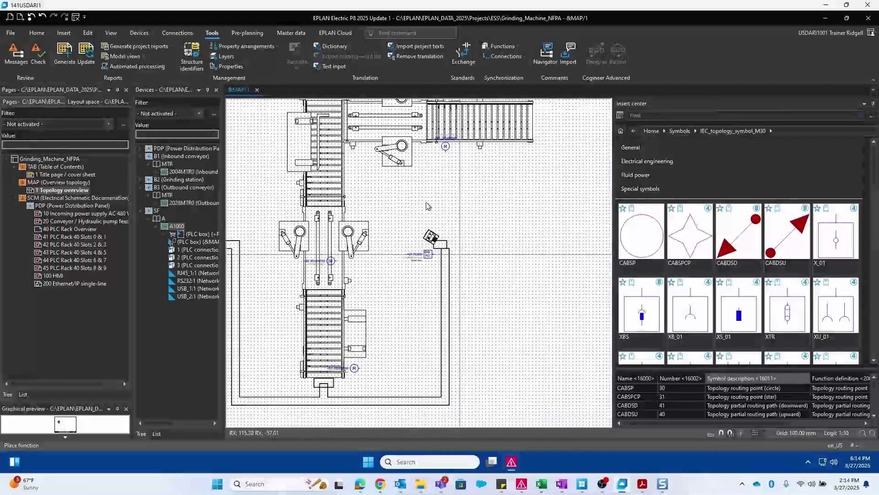
scroll(452, 239, "up", 2)
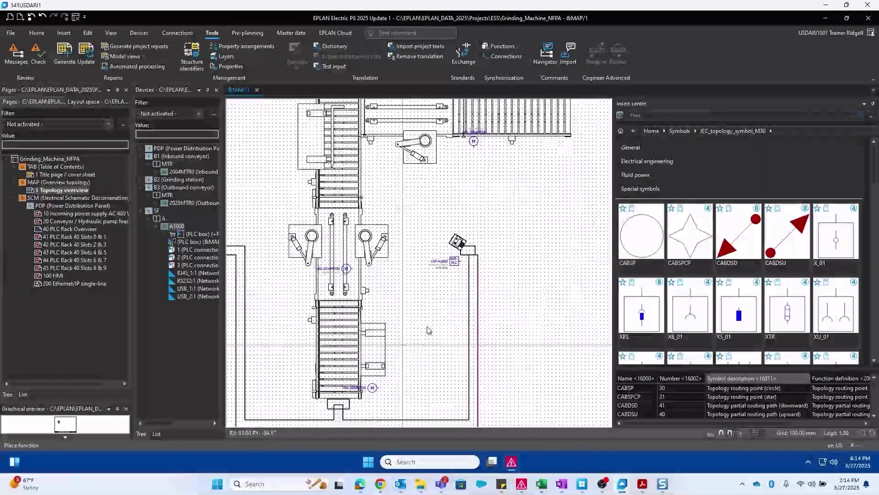
scroll(520, 250, "up", 2)
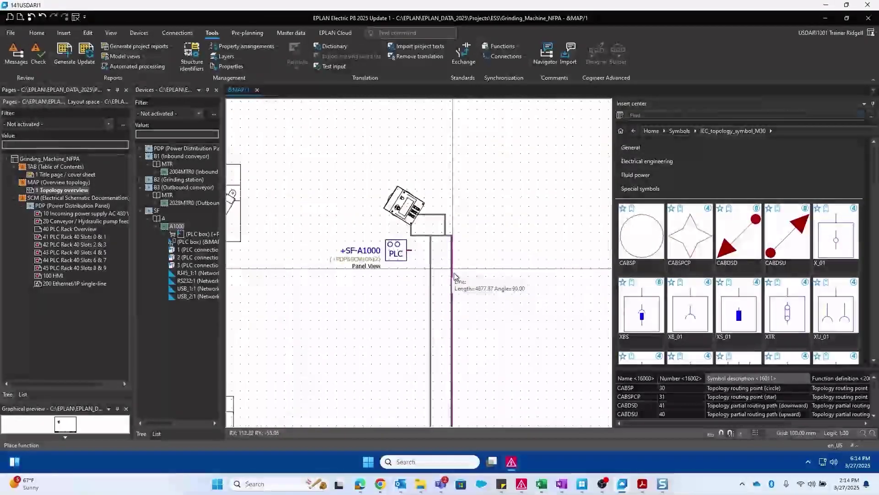
Step: Draw a rectangle around +SF-A1000 and give it a dashed line type
left_click(70, 32)
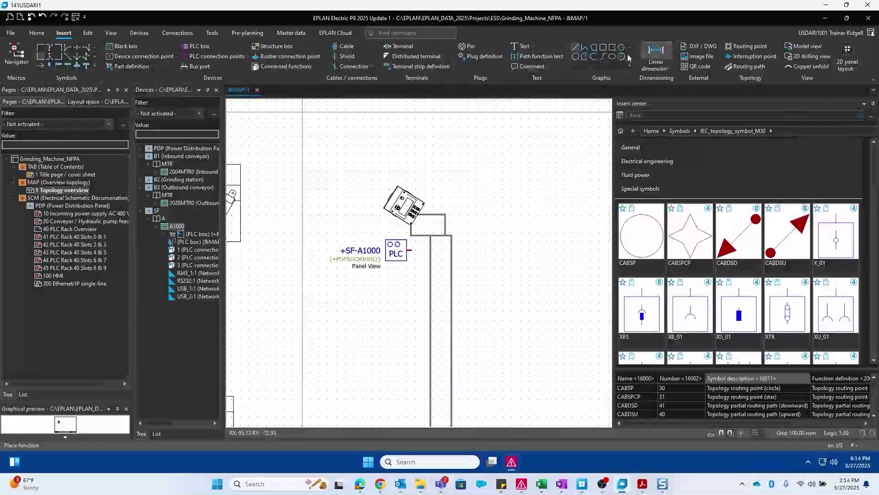
left_click(604, 48)
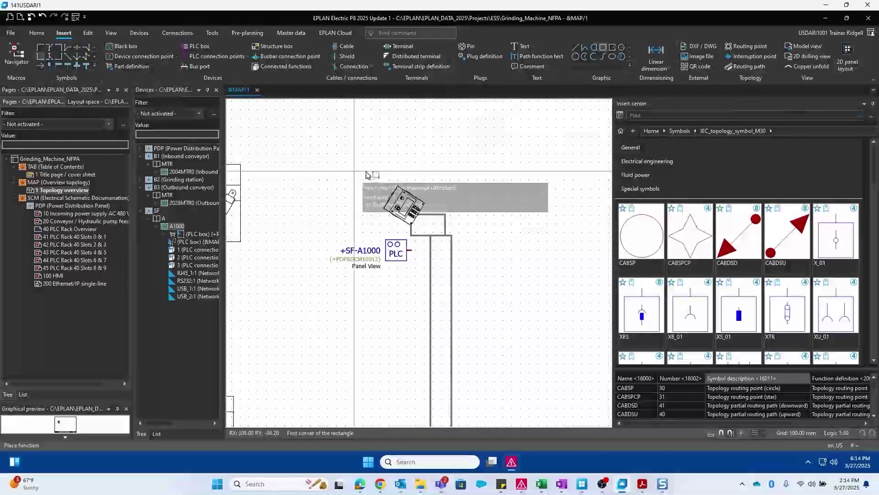
scroll(362, 183, "down", 2)
left_click(337, 167)
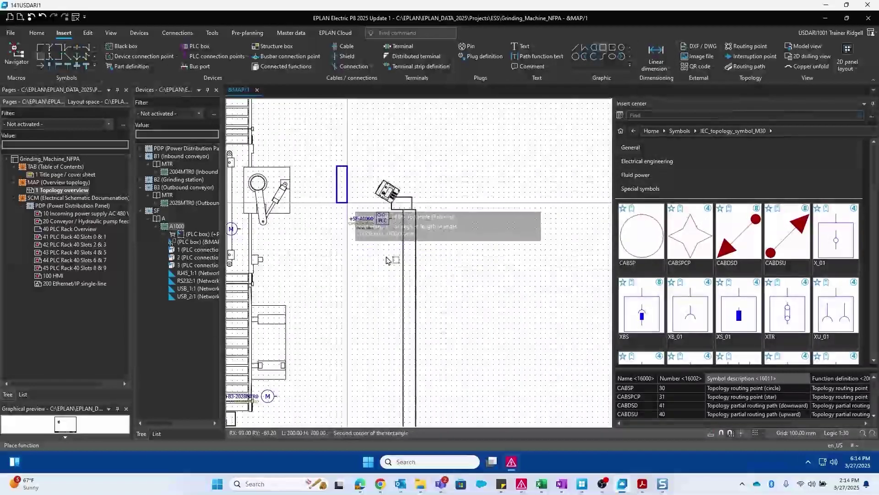
left_click(448, 260)
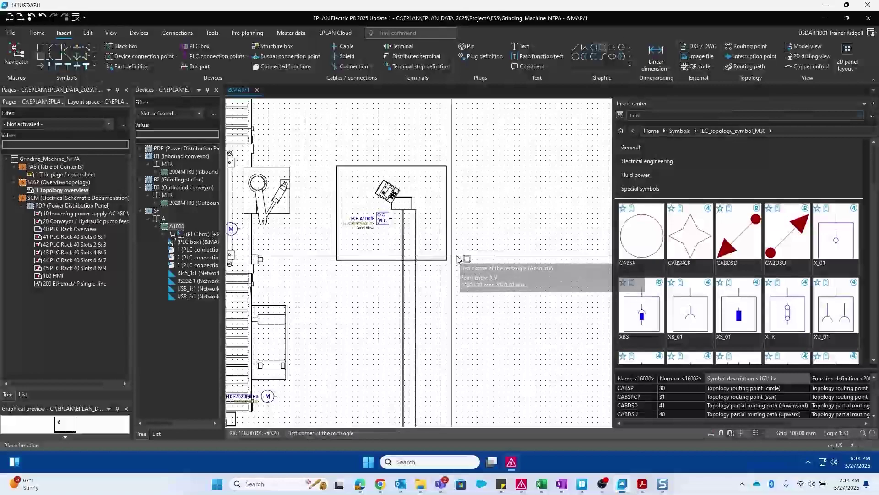
key("Escape")
double_click(447, 230)
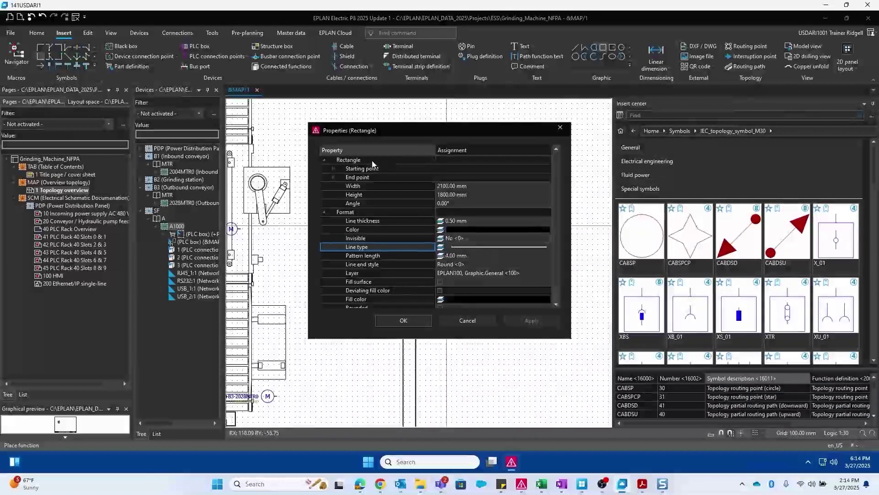
left_click(546, 246)
left_click(456, 35)
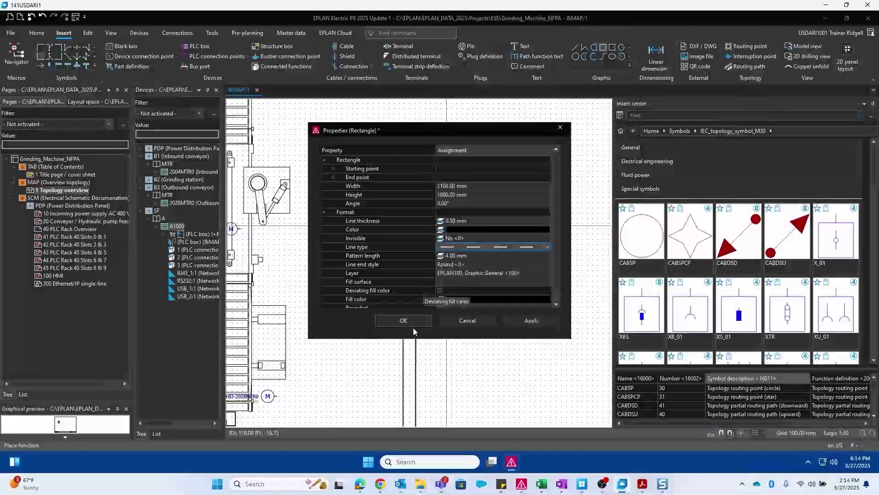
left_click(423, 320)
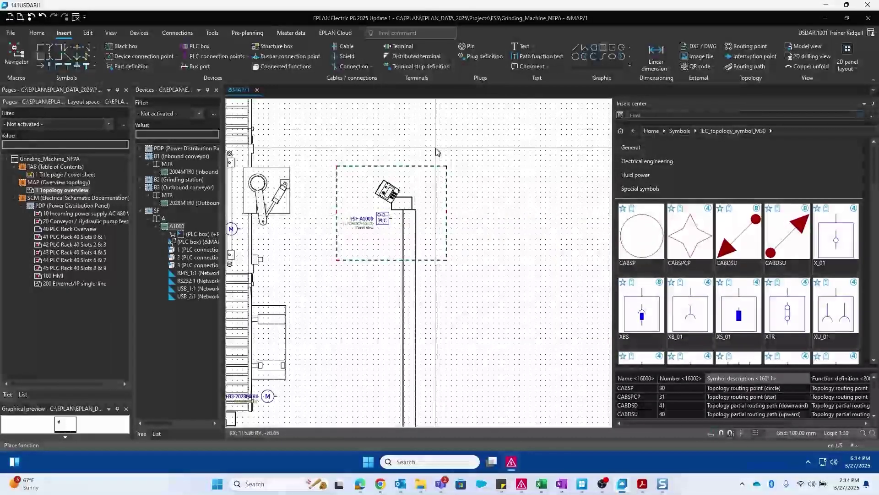
Step: Create the '2nd mezzanine' text label with a 60 mm font size
double_click(437, 151)
left_click(334, 116)
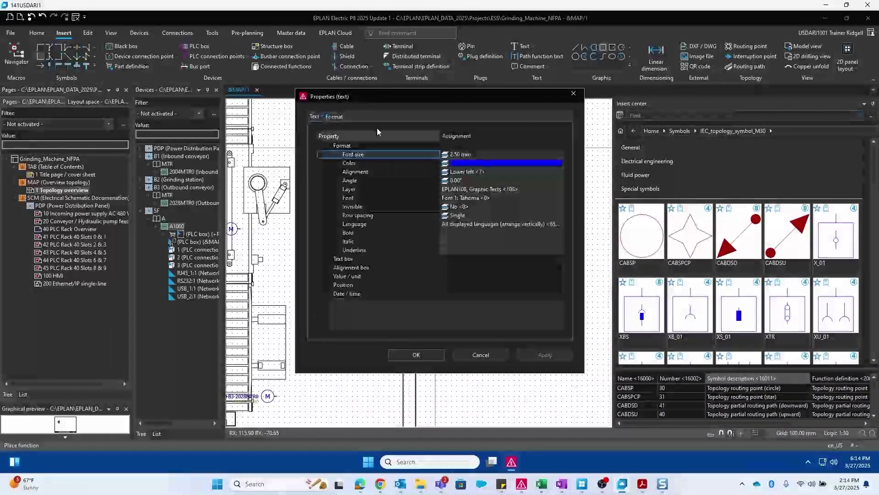
left_click(512, 154)
double_click(512, 154)
type("60")
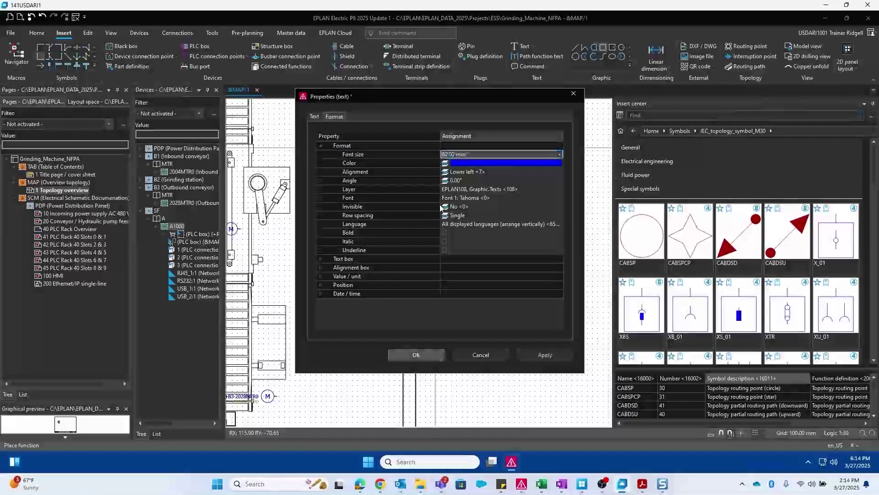
key("Return")
key("Return")
scroll(389, 147, "up", 2)
Step: Place the 2nd mezzanine label above the dashed frame
left_click(415, 167)
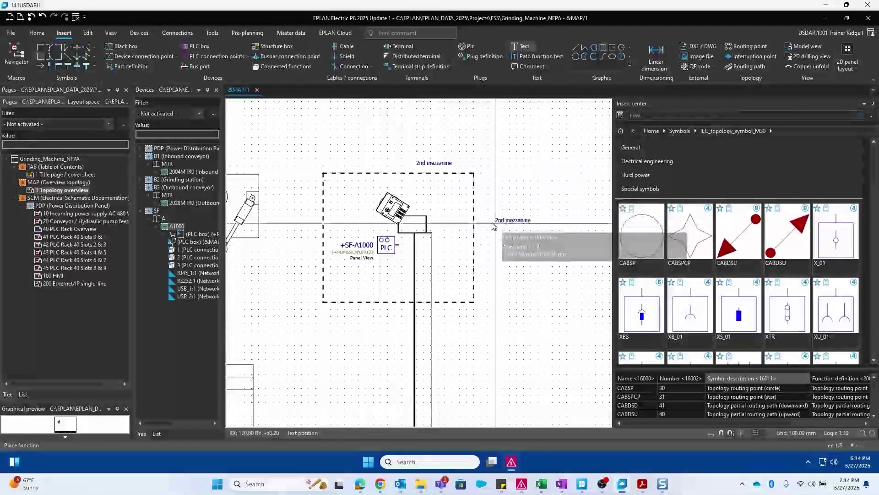
scroll(488, 229, "down", 3)
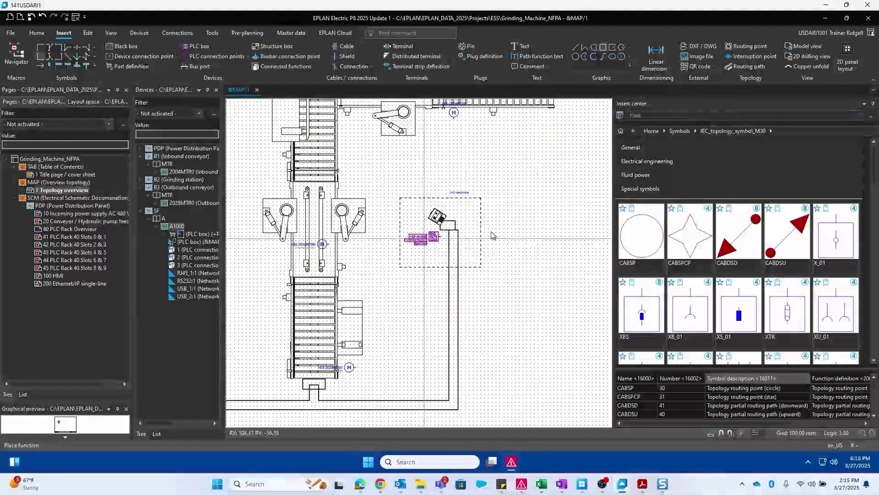
scroll(481, 291, "up", 1)
scroll(482, 291, "down", 3)
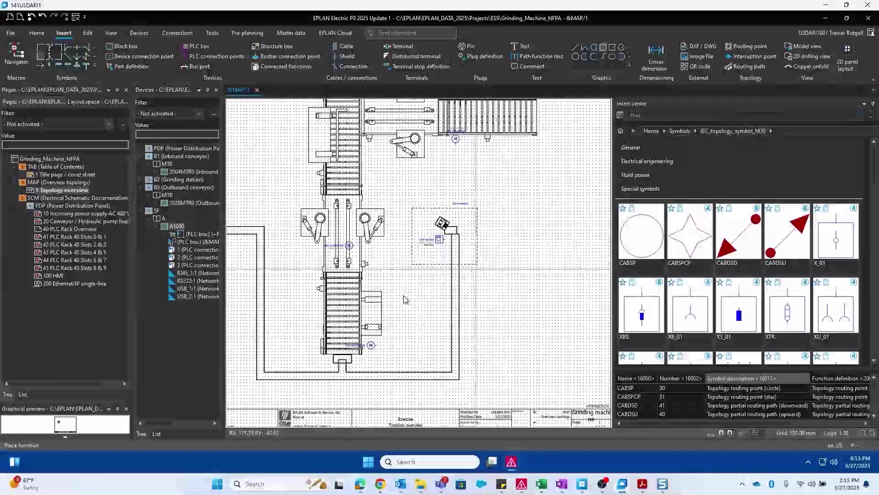
scroll(493, 293, "down", 2)
scroll(322, 241, "up", 2)
scroll(323, 243, "up", 3)
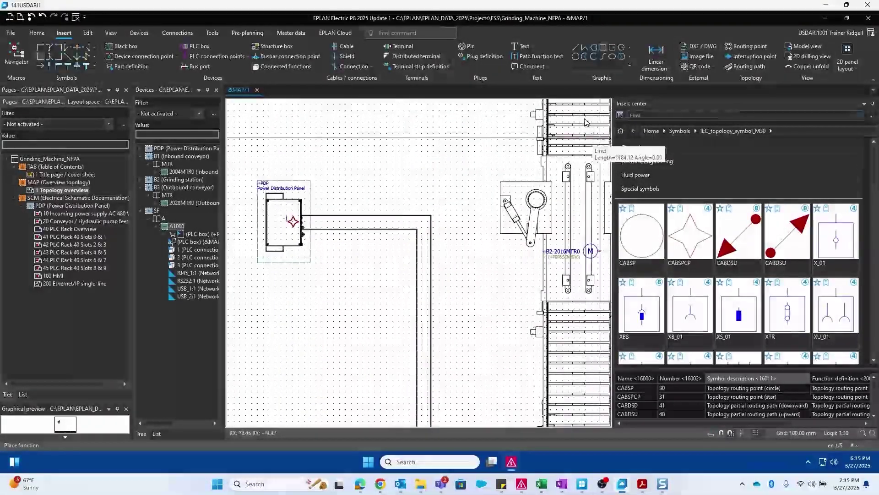
left_click_drag(613, 229, 684, 229)
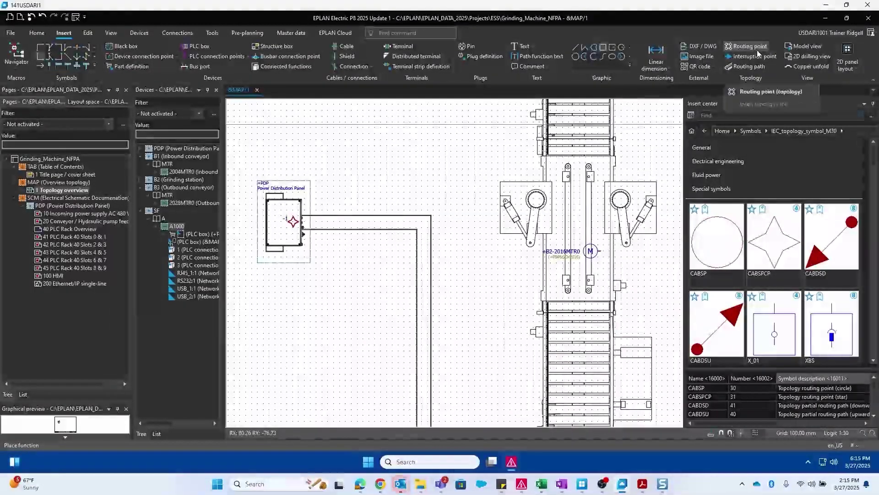
Step: Start a topology routing path at the PDP star routing point
left_click(746, 67)
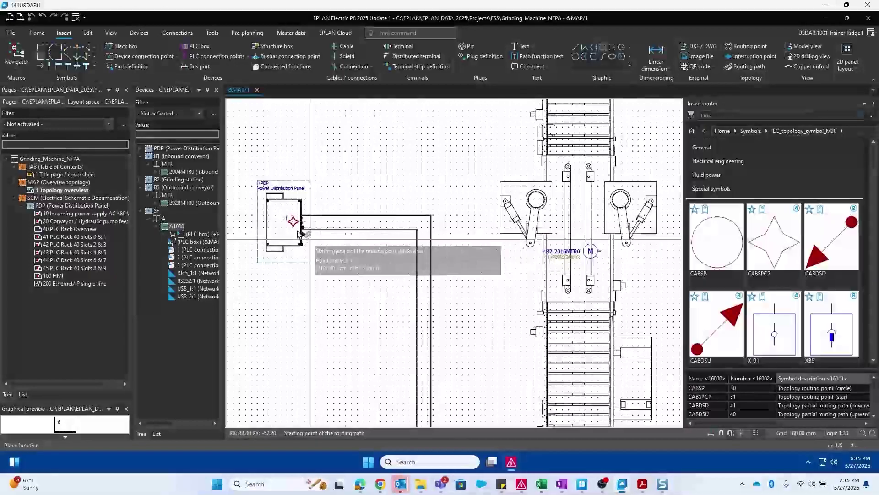
scroll(294, 223, "up", 5)
scroll(296, 224, "up", 2)
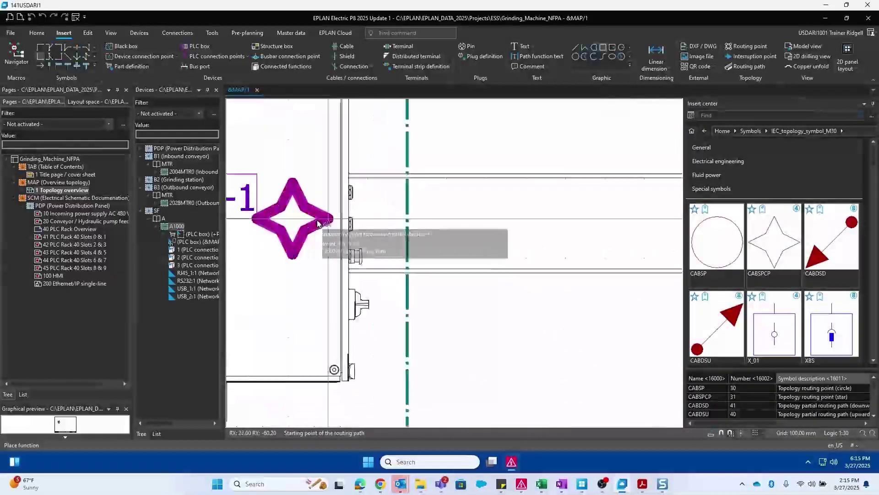
left_click(294, 220)
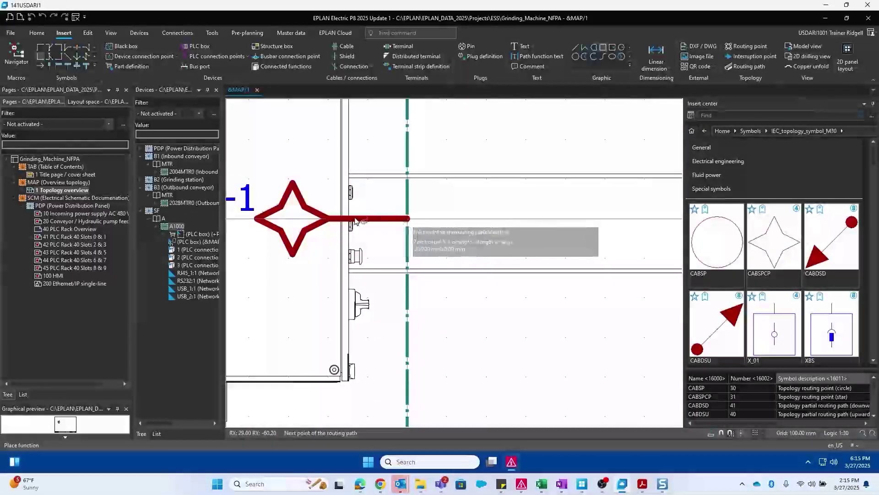
scroll(398, 221, "down", 3)
scroll(604, 224, "down", 2)
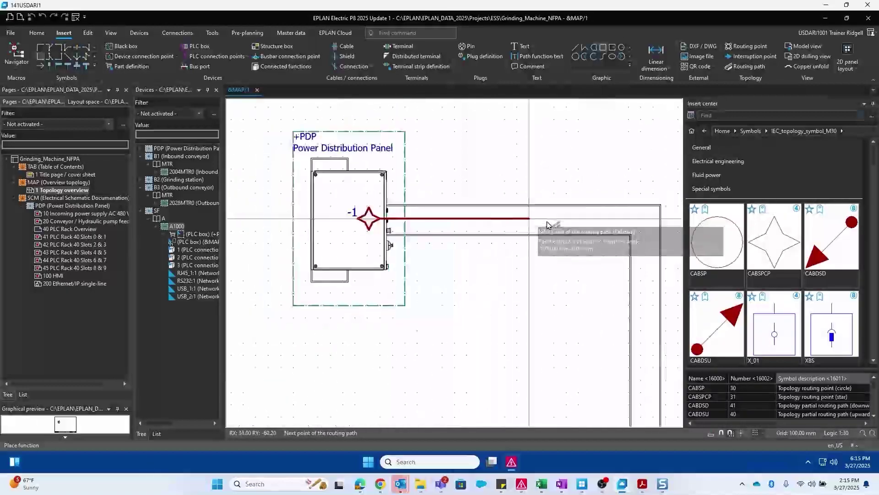
scroll(613, 225, "down", 1)
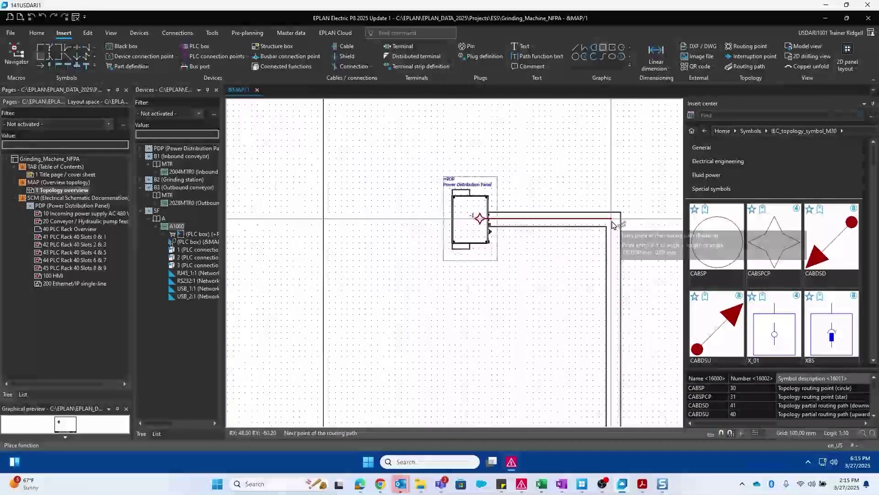
scroll(614, 227, "down", 1)
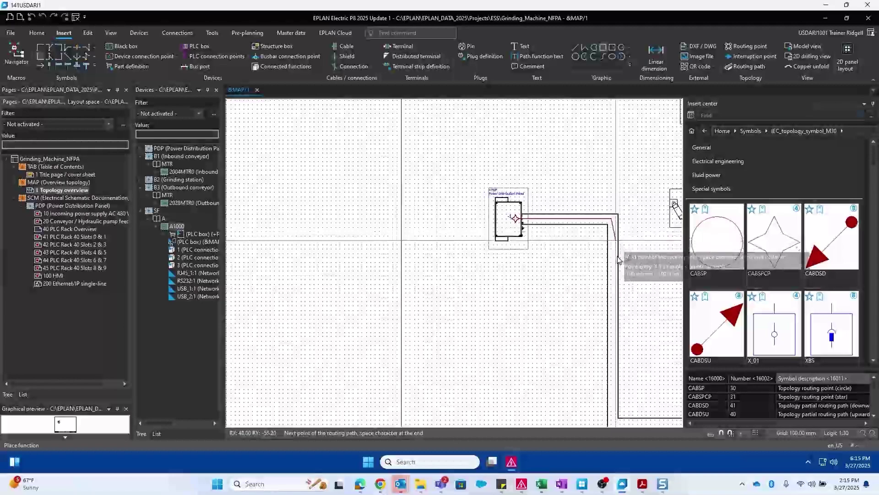
scroll(616, 272, "up", 2)
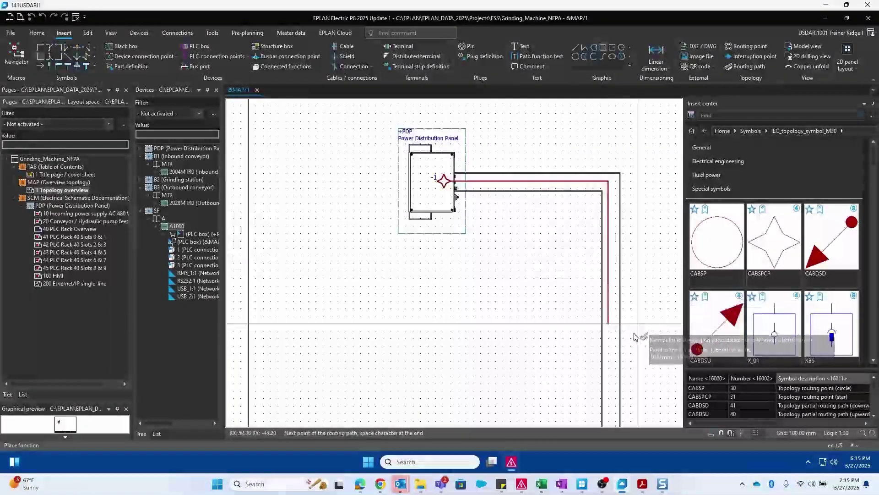
Step: Run the routing path down beneath the outbound conveyor and confirm it as +PDP-2
middle_click_drag(632, 336, 558, 245)
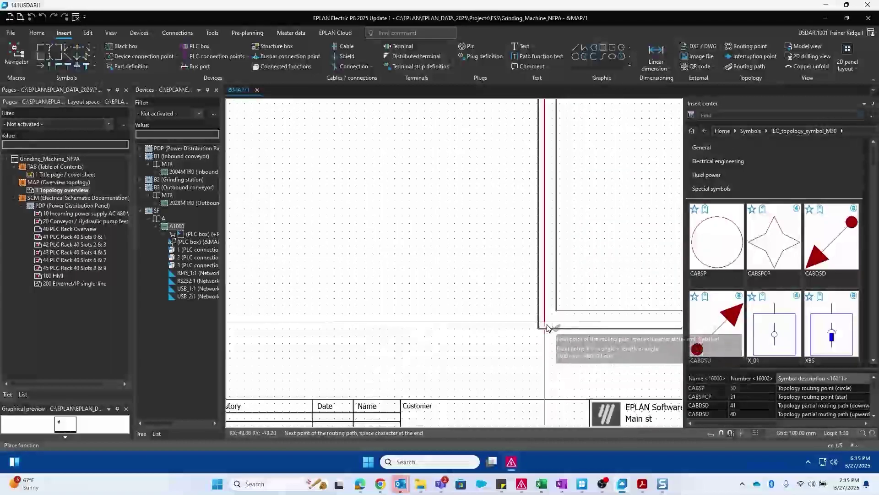
scroll(593, 328, "down", 3)
scroll(460, 331, "up", 2)
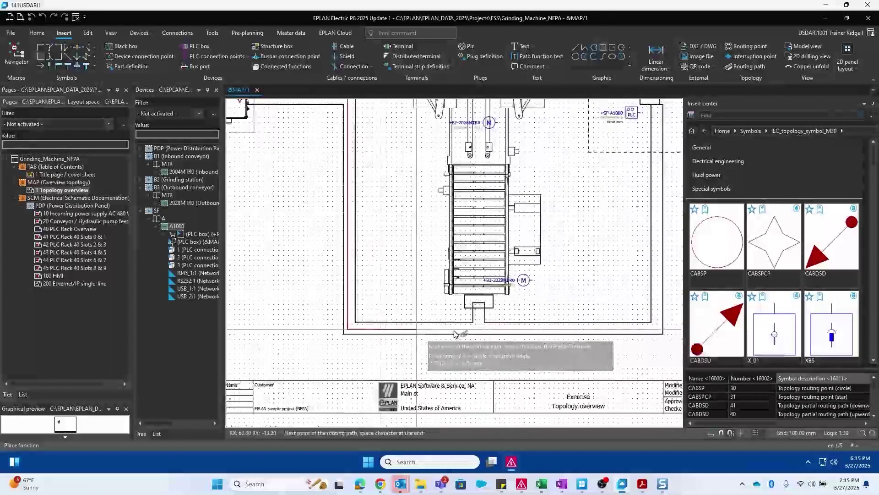
scroll(519, 329, "up", 1)
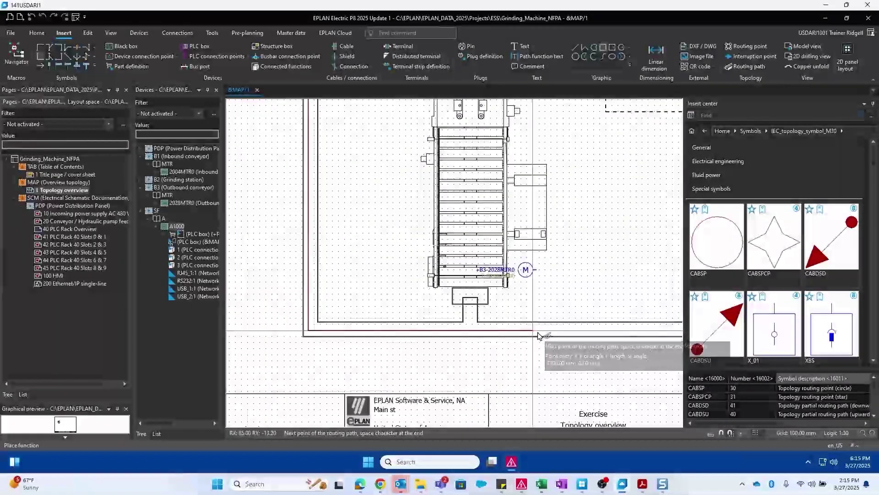
scroll(539, 336, "down", 2)
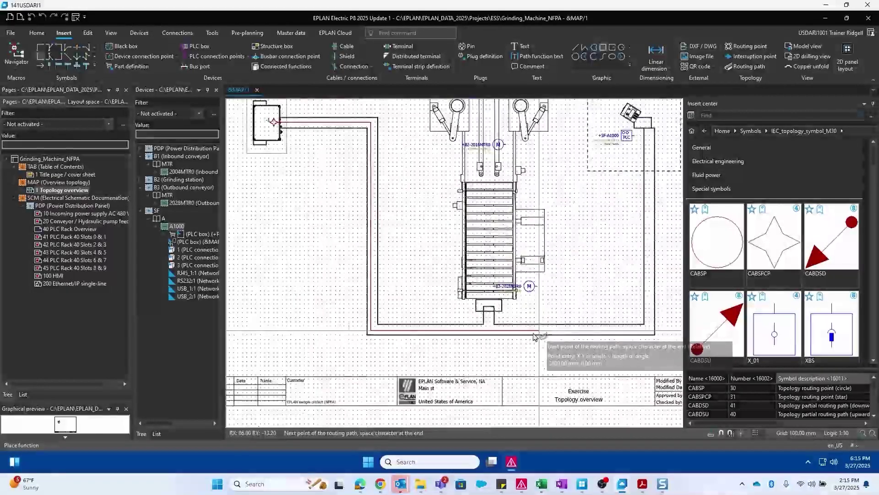
scroll(515, 339, "up", 1)
scroll(515, 339, "up", 1)
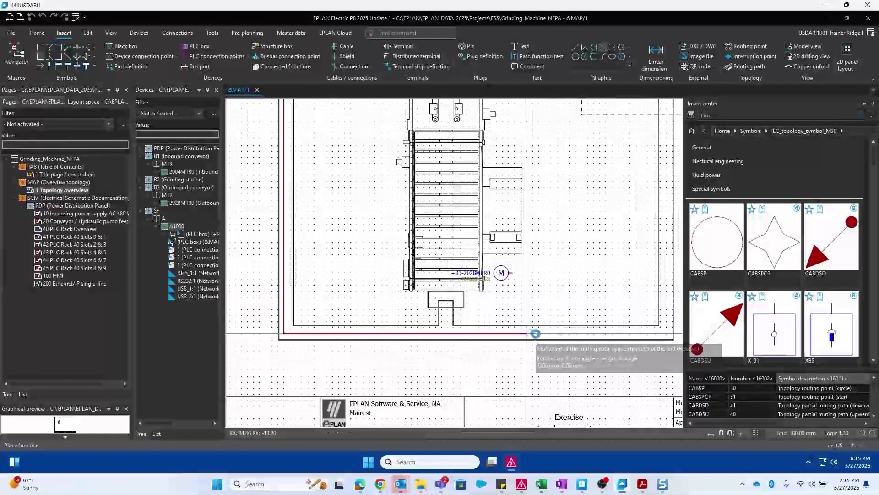
key("space")
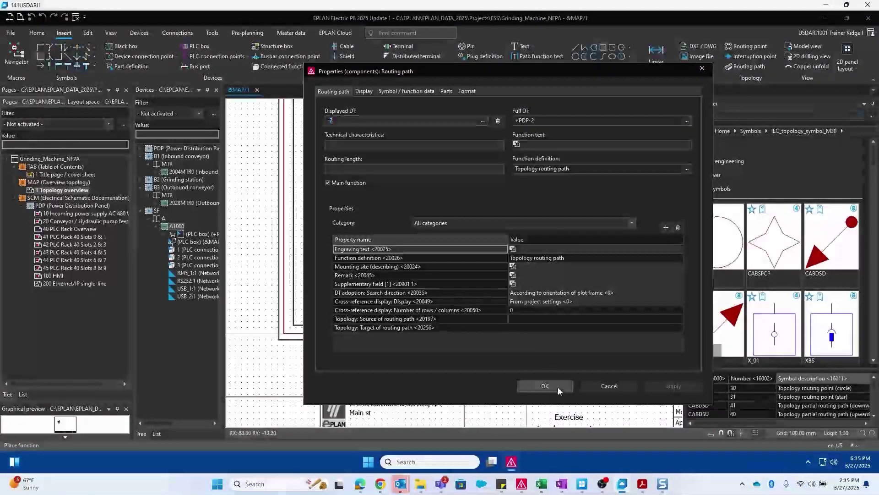
left_click(556, 385)
Step: Drag a circular CABSP routing point from the Insert center and place it as -1 at the path's end
scroll(524, 339, "up", 3)
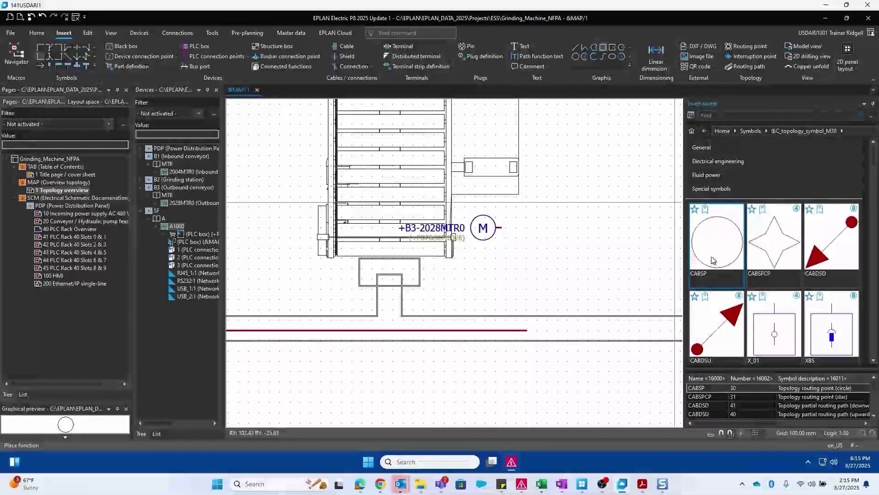
left_click_drag(707, 255, 521, 325)
scroll(521, 326, "up", 2)
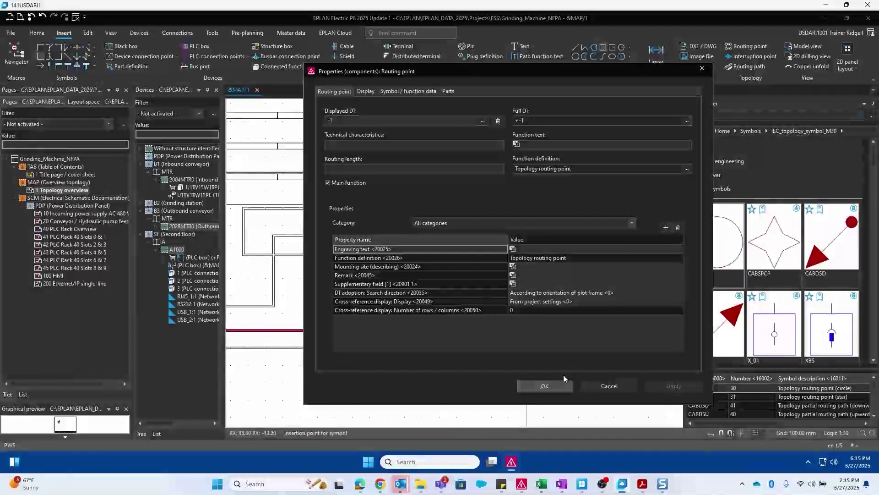
left_click(561, 383)
Step: Place circular routing points -2 beside motor B3 and -3 beside motor B2, confirming each
scroll(547, 300, "down", 5)
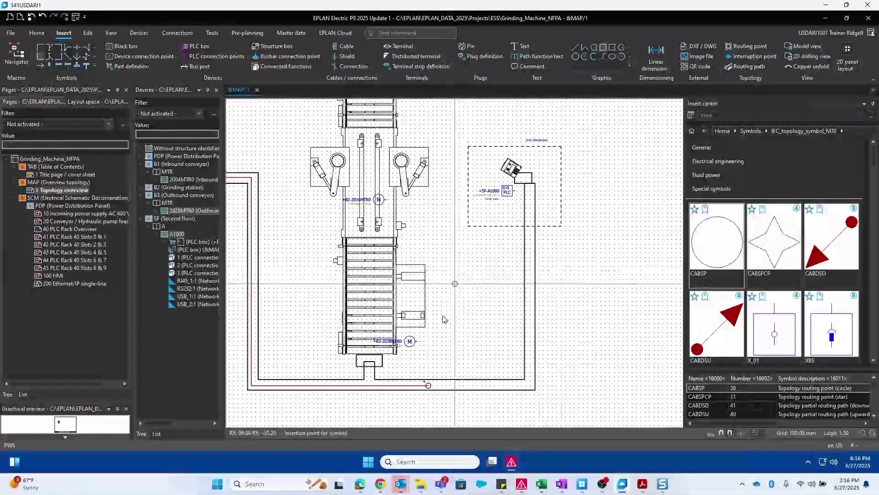
scroll(453, 351, "up", 2)
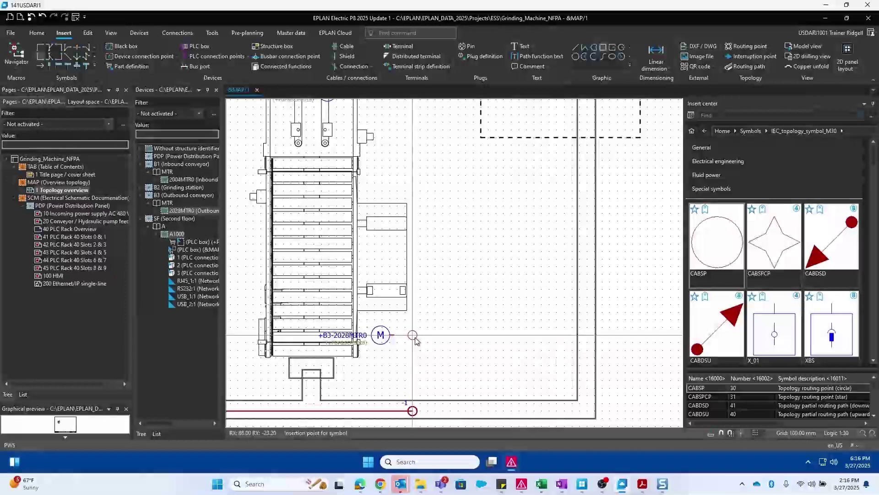
left_click(495, 356)
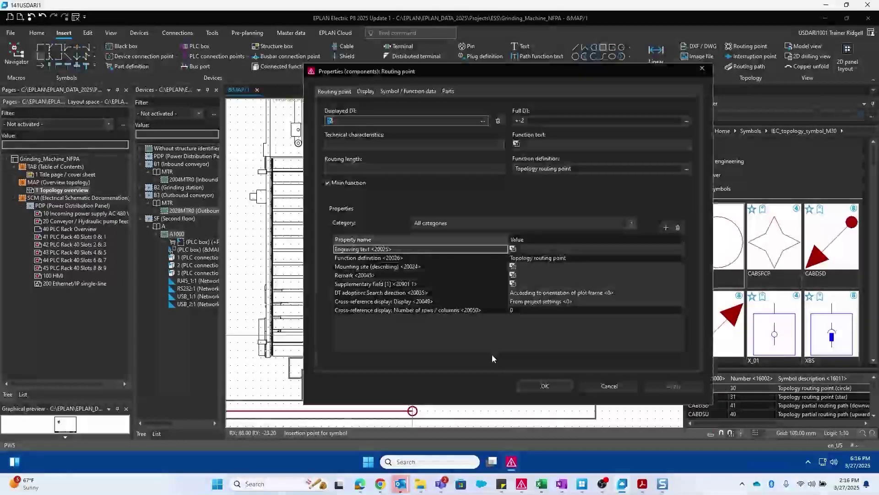
left_click(520, 383)
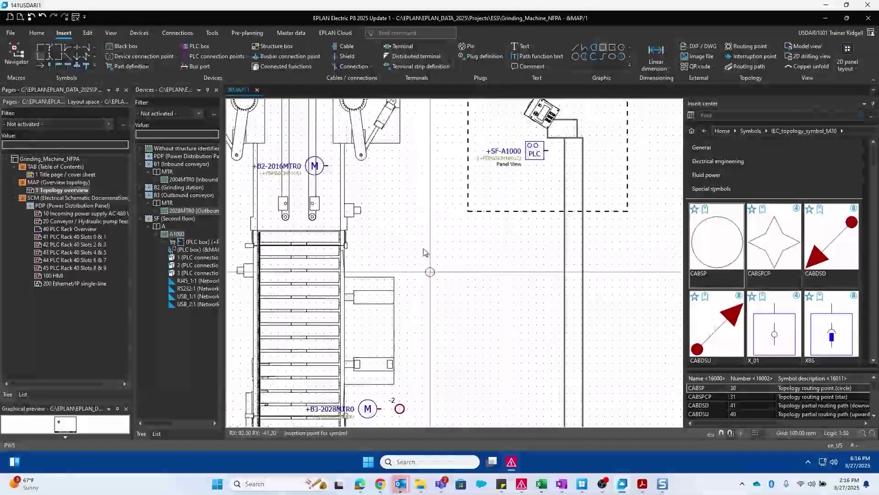
scroll(424, 252, "down", 1)
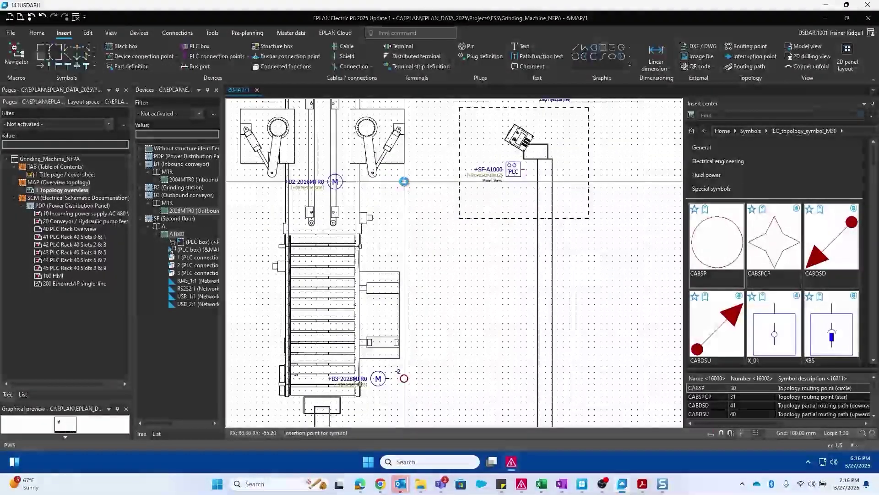
left_click(403, 182)
left_click(556, 387)
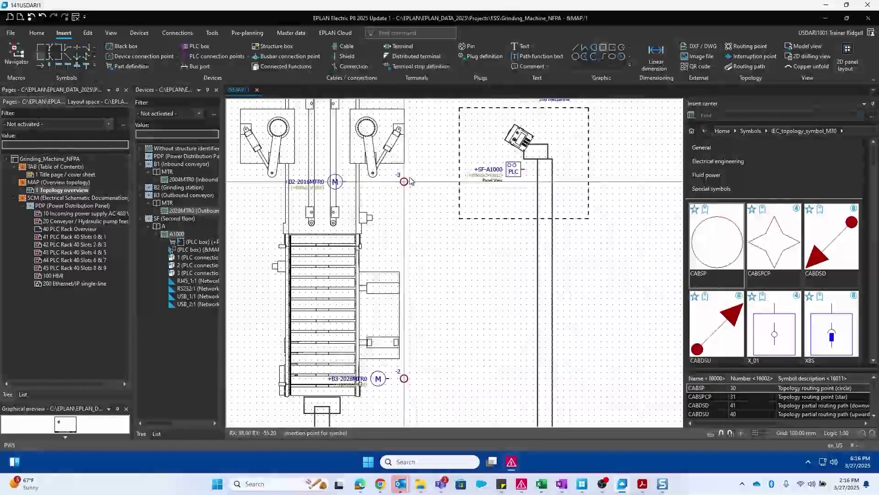
scroll(421, 220, "down", 1)
scroll(425, 230, "up", 1)
scroll(424, 231, "up", 1)
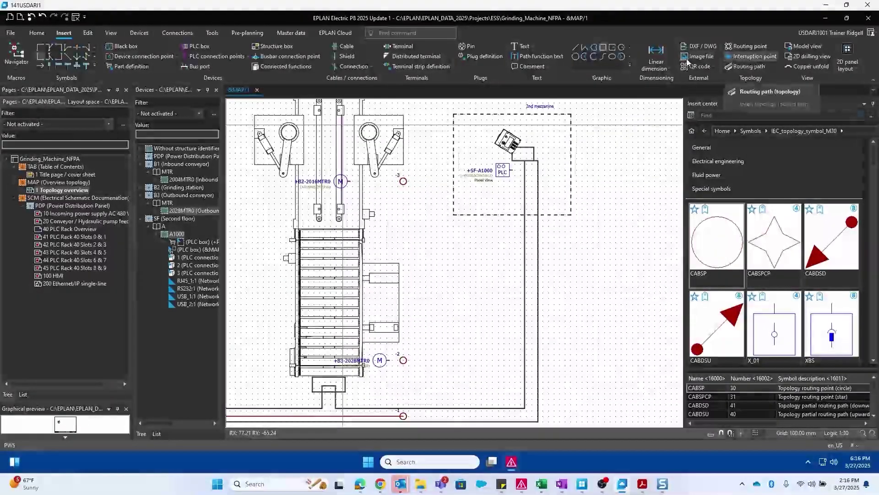
Step: Draw routing paths linking motor B2 to point -3 and on to routing point -2
left_click(750, 67)
scroll(366, 181, "up", 4)
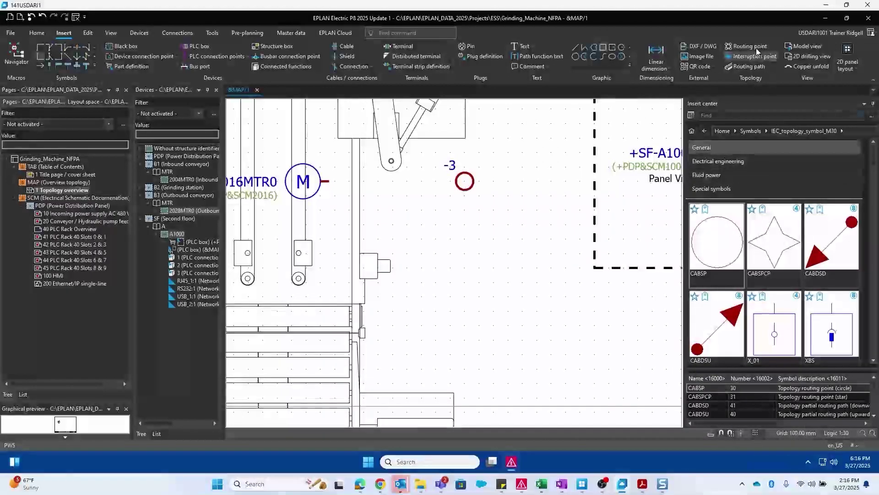
left_click(743, 66)
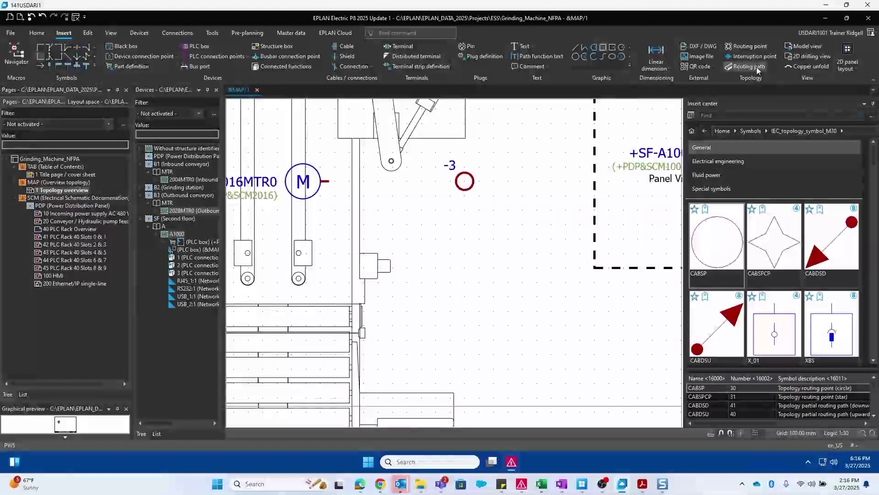
left_click(464, 181)
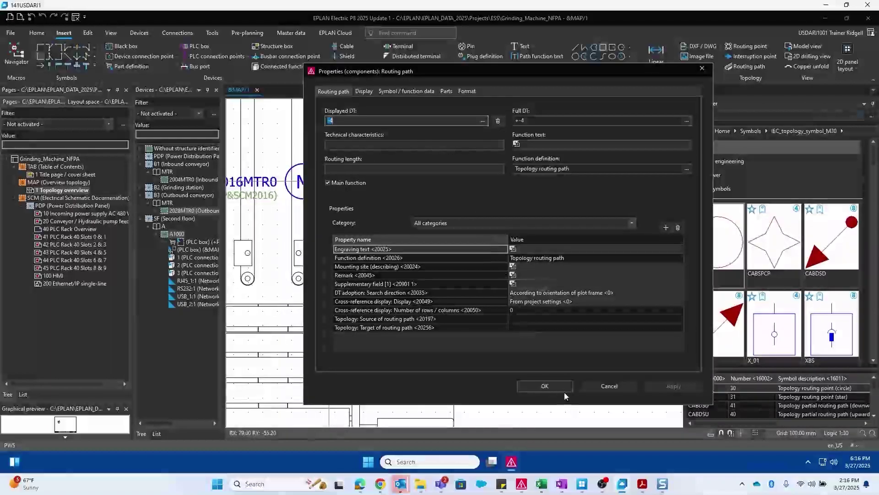
left_click(563, 385)
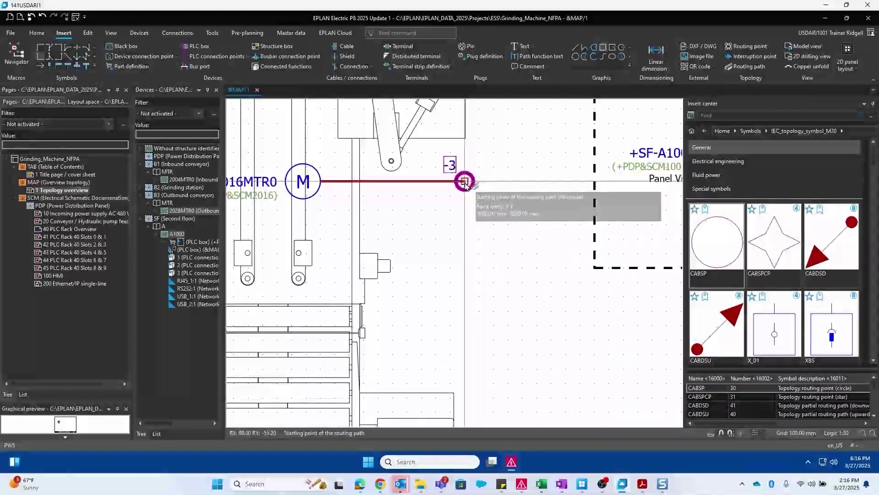
scroll(505, 310, "down", 5)
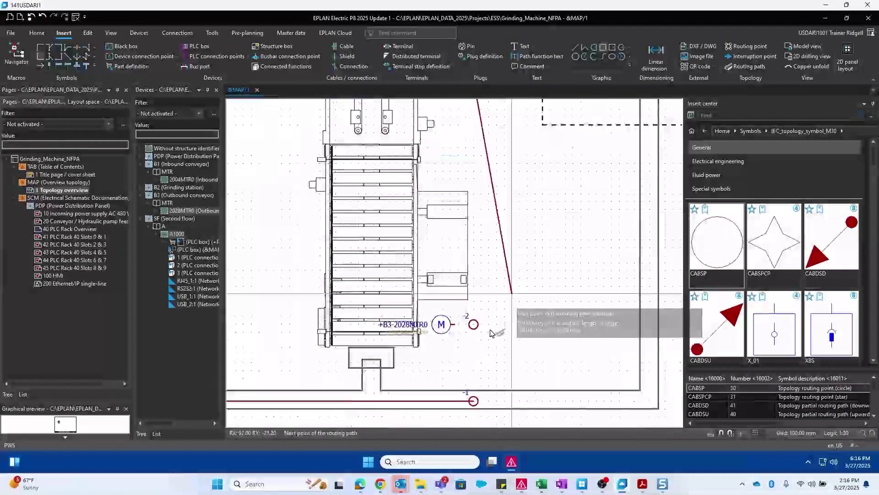
scroll(467, 323, "up", 1)
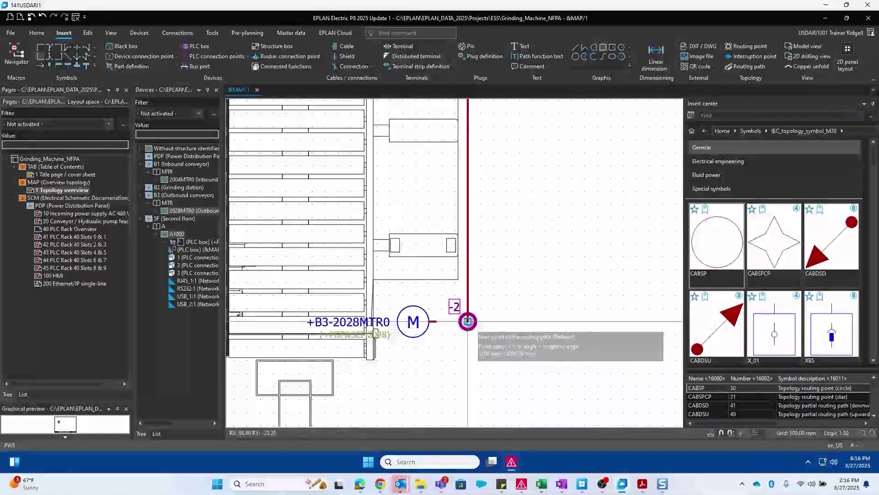
left_click(466, 335)
left_click(544, 386)
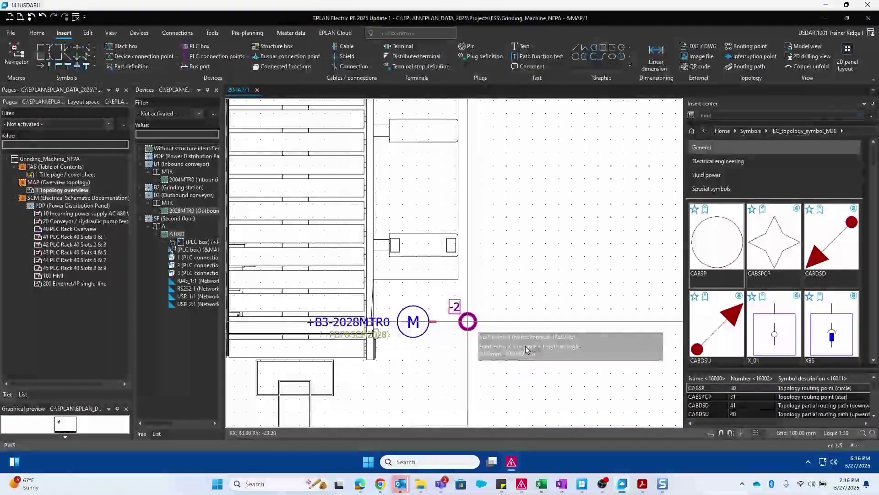
Step: Add routing paths from point -2 to the B3 motor and from -2 to -1
scroll(470, 326, "up", 3)
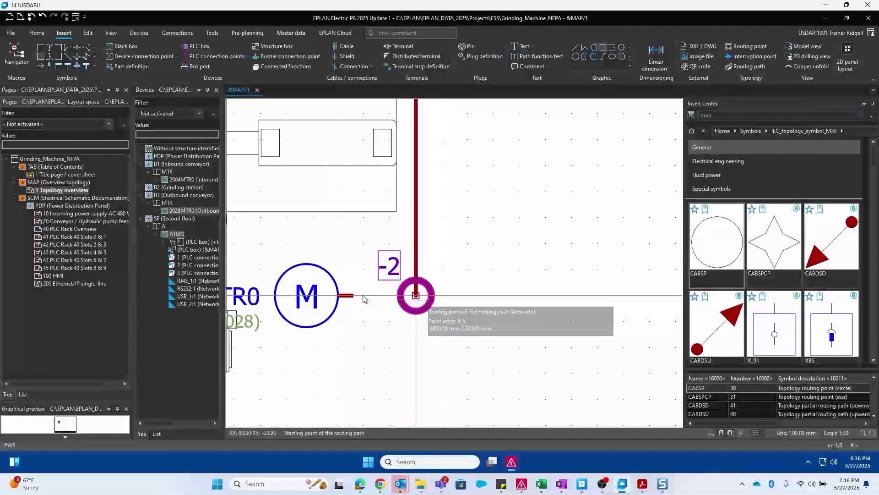
left_click(416, 295)
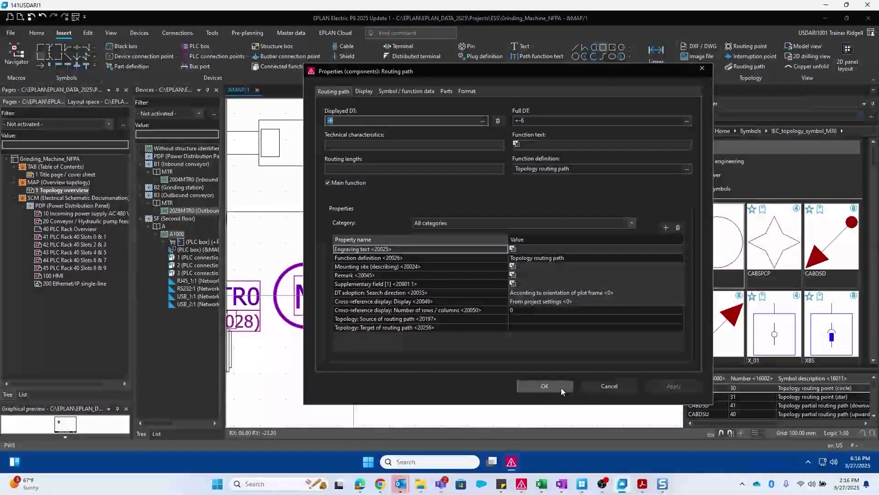
left_click(562, 387)
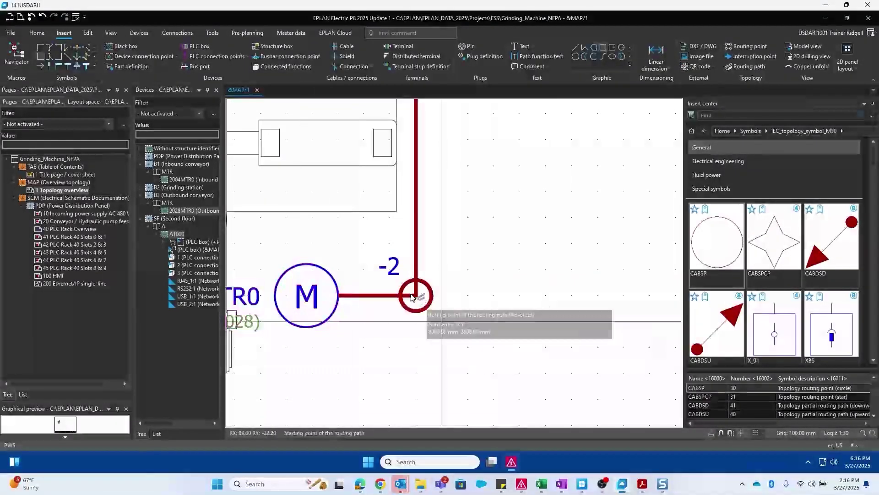
left_click(415, 296)
scroll(435, 215, "down", 2)
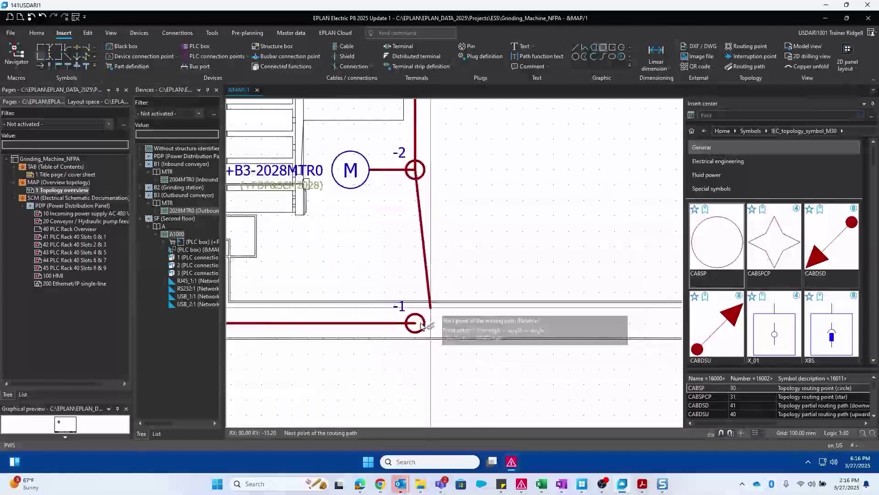
left_click(416, 323)
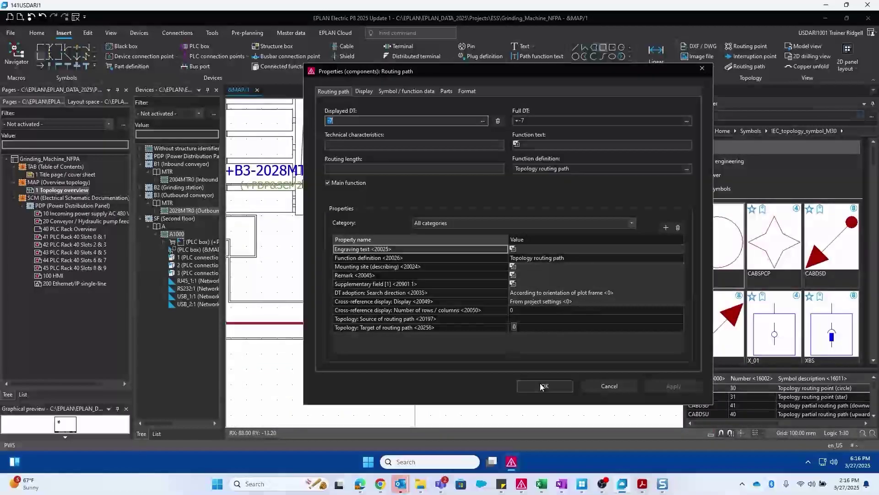
left_click(540, 385)
Step: Draw routing path -8 from point -1 to the vertical cable run on the right
scroll(538, 244, "down", 2)
scroll(539, 244, "down", 5)
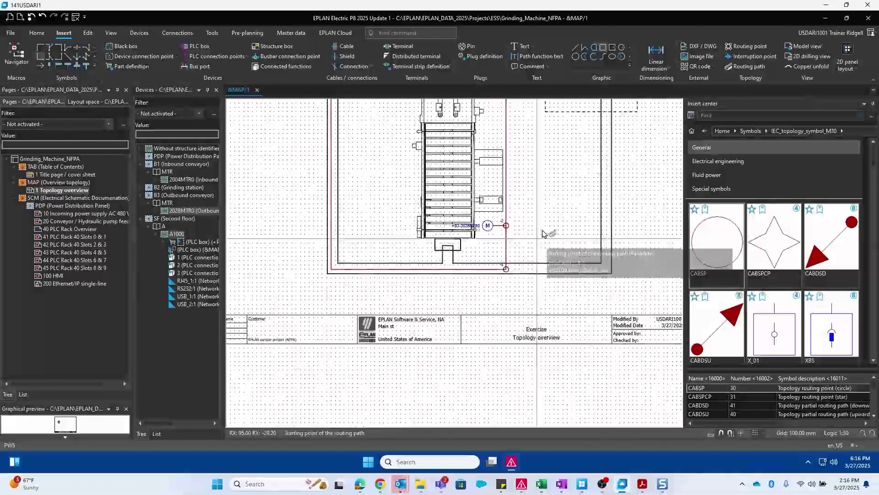
scroll(545, 302, "up", 7)
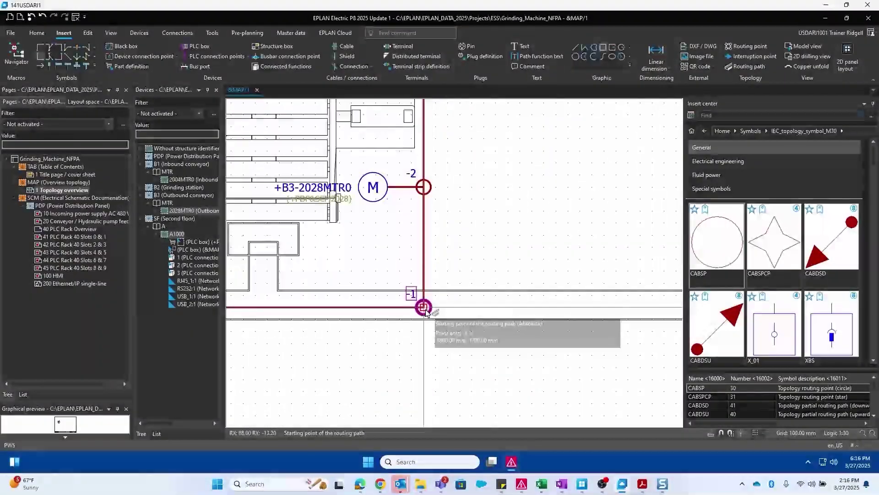
left_click(425, 311)
scroll(486, 316, "up", 3)
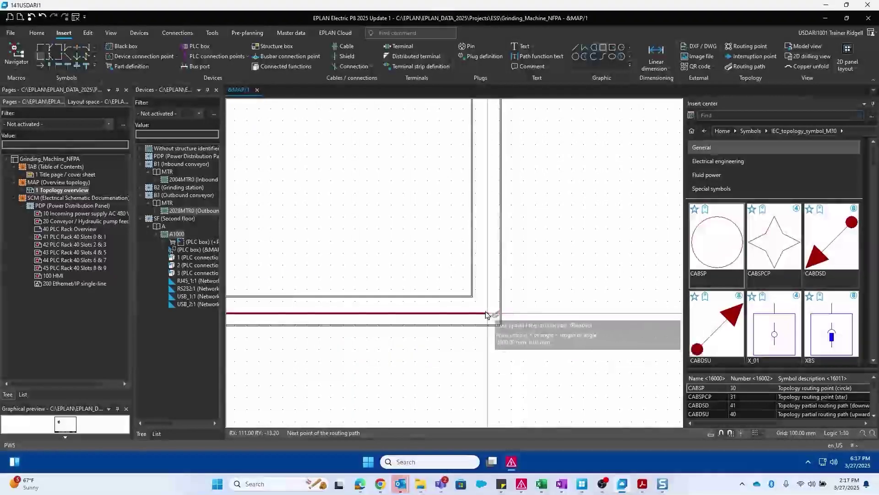
middle_click_drag(485, 314, 511, 316)
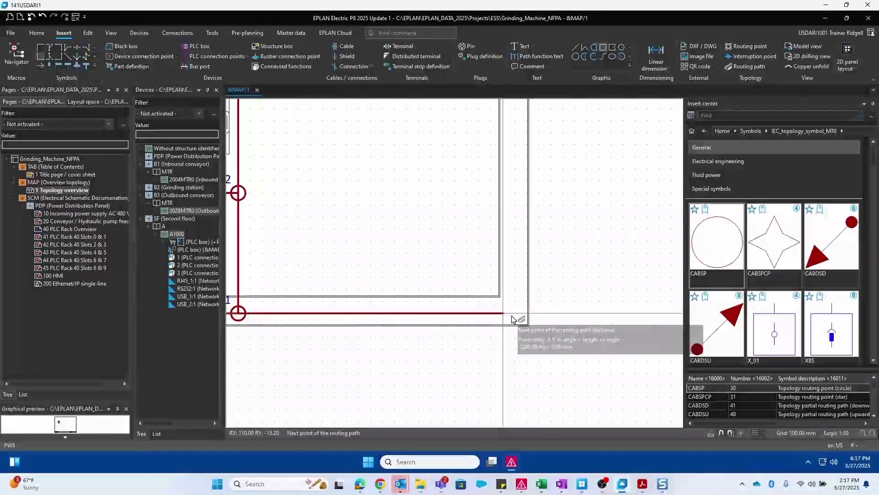
scroll(514, 315, "down", 6)
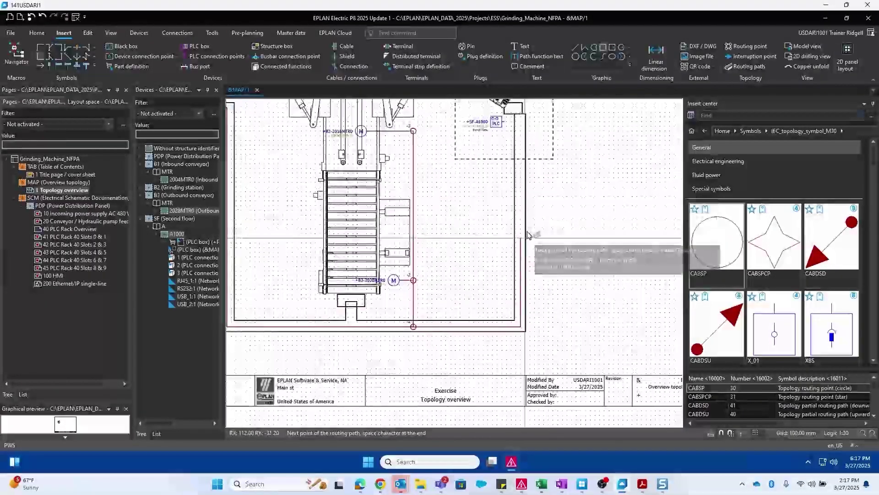
scroll(537, 225, "up", 2)
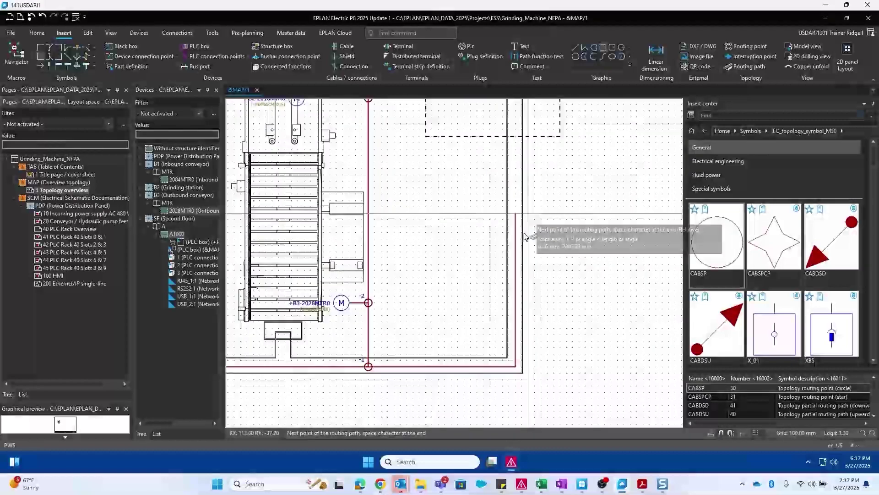
left_click(518, 319)
key("space")
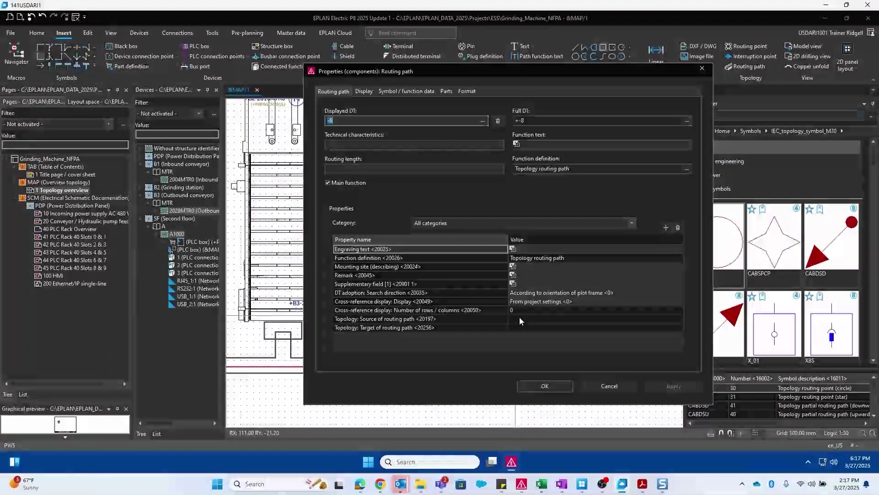
left_click(547, 386)
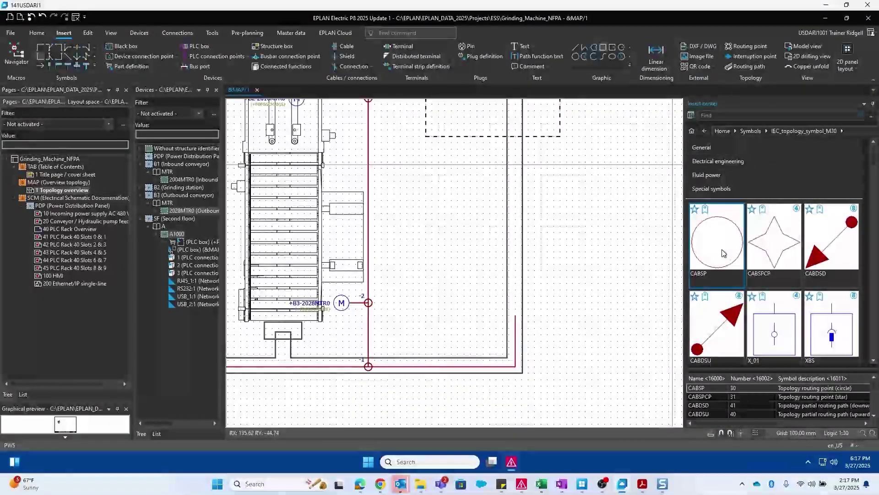
Step: Place routing point -9 on the right-hand cable run and -10 beside the PLC
scroll(509, 315, "up", 1)
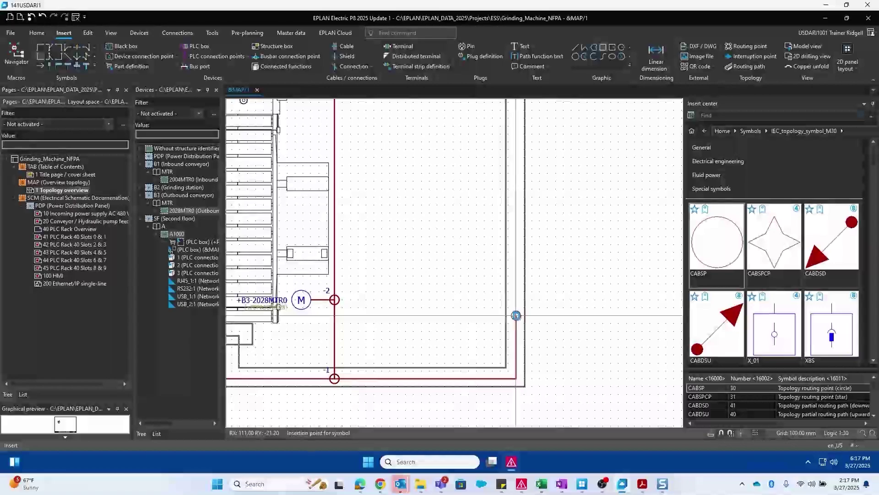
left_click(516, 315)
left_click(544, 387)
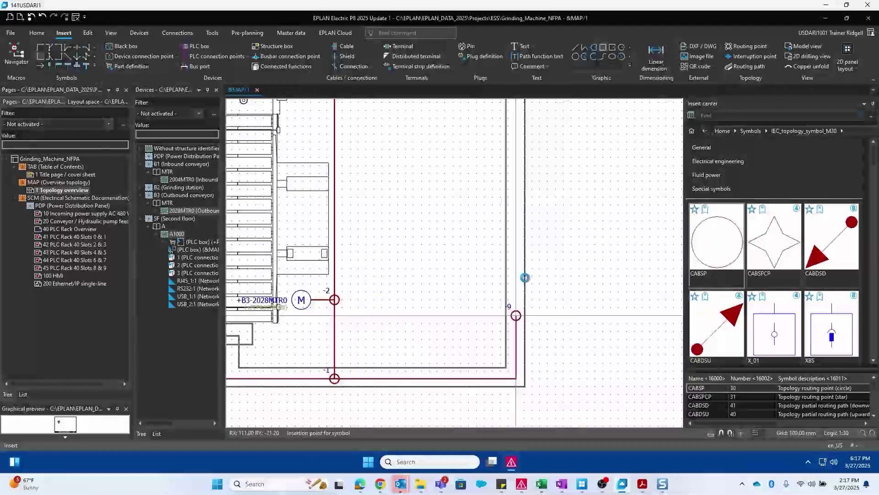
scroll(480, 274, "up", 2)
scroll(480, 274, "up", 1)
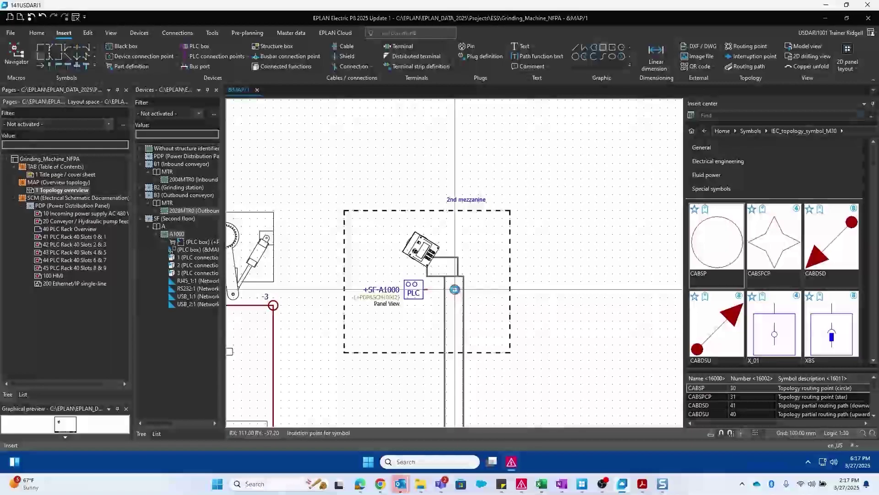
left_click(489, 287)
left_click(548, 387)
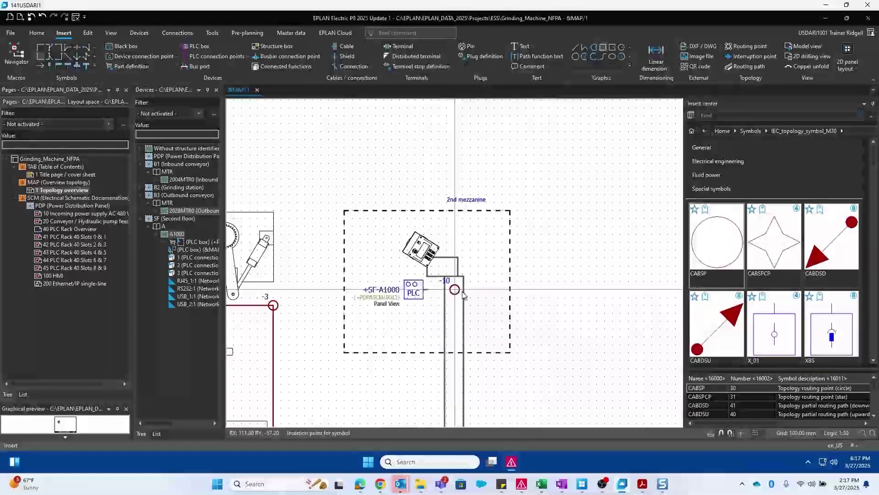
Step: Draw a short routing path from routing point -10 to the +SF-A1000 PLC
left_click(742, 67)
scroll(455, 290, "up", 6)
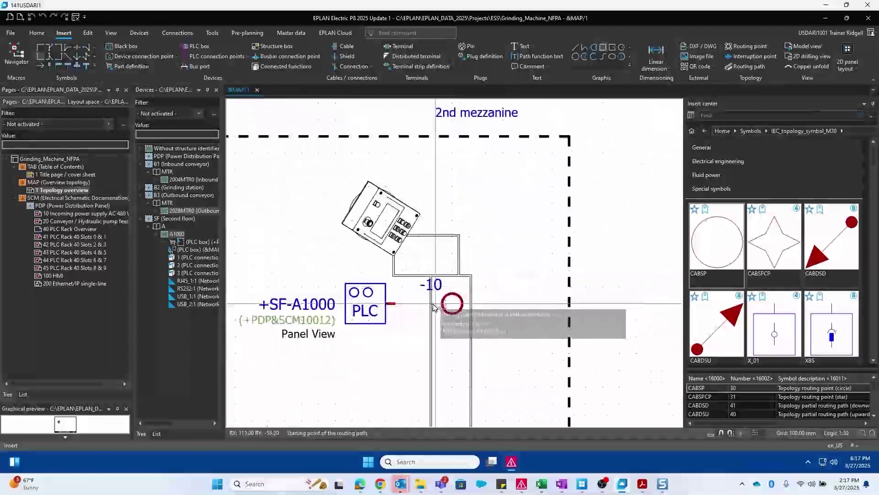
left_click(449, 306)
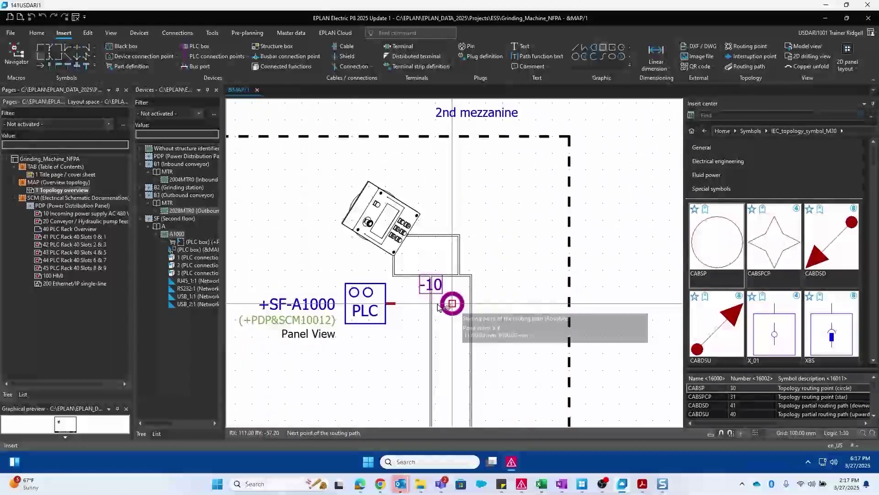
left_click(397, 305)
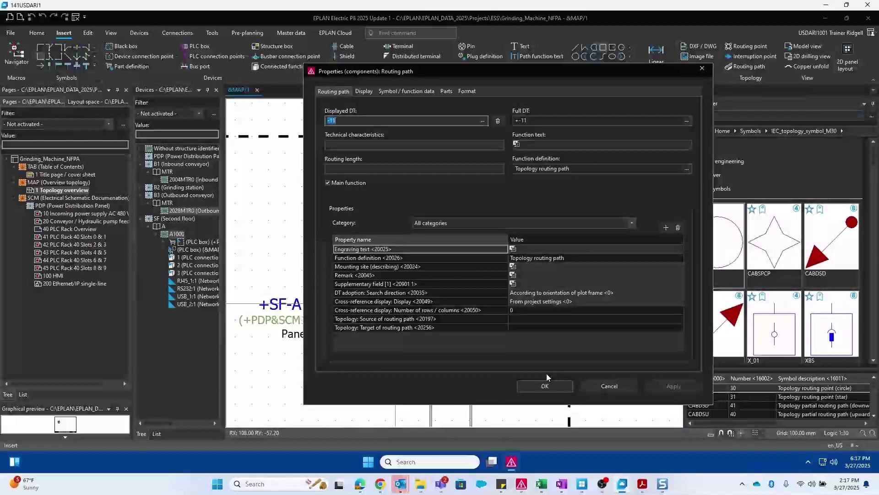
left_click(546, 385)
scroll(522, 331, "down", 5)
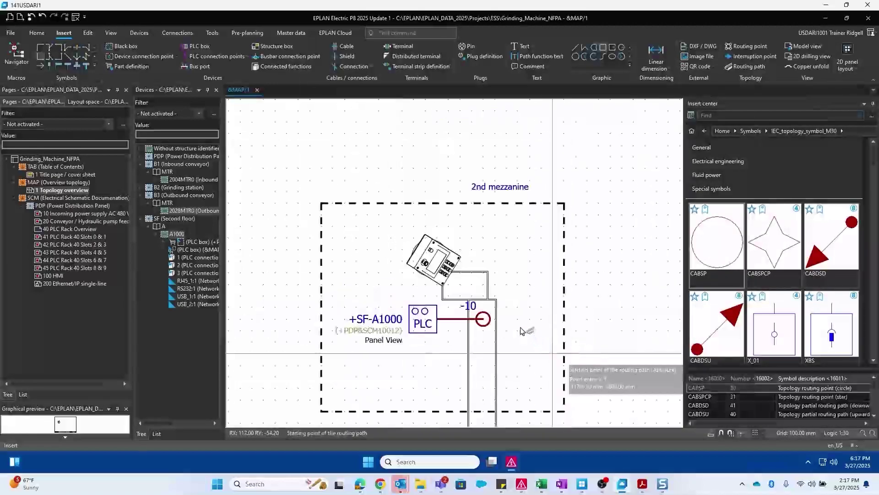
Step: Compare the CABDSD and CABDSU partial routing path symbols and settle on downward CABDSD
scroll(512, 330, "down", 1)
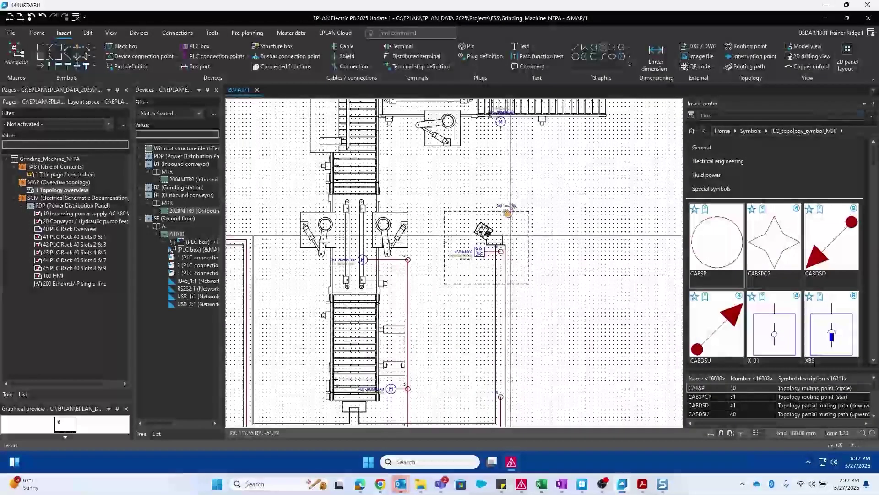
scroll(501, 189, "up", 2)
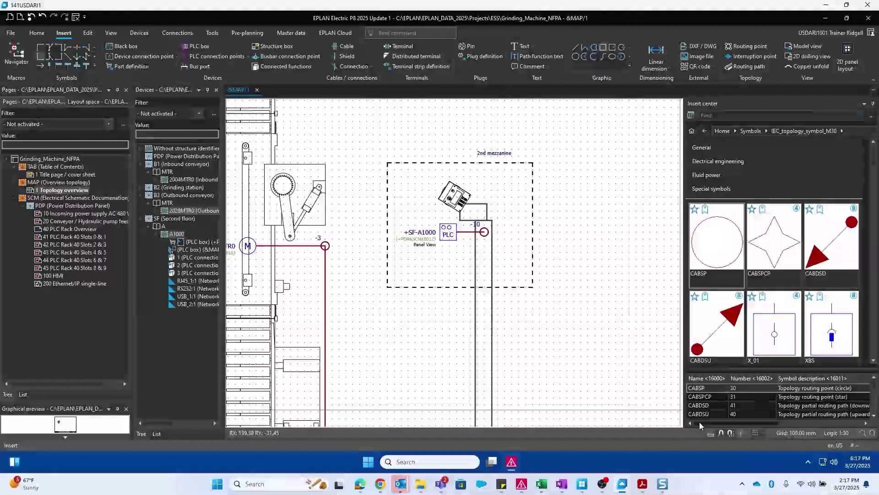
mouse_move(696, 423)
left_mouse_down()
mouse_move(782, 424)
mouse_move(708, 425)
left_mouse_up()
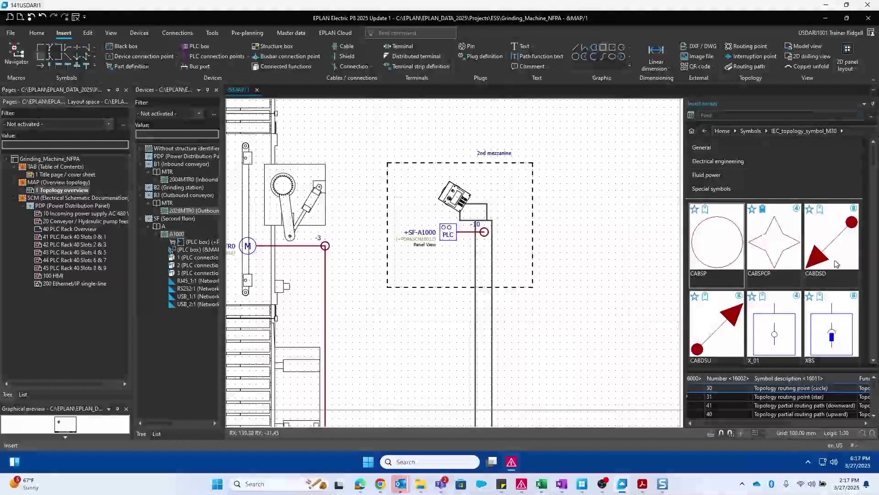
left_click_drag(745, 427, 731, 426)
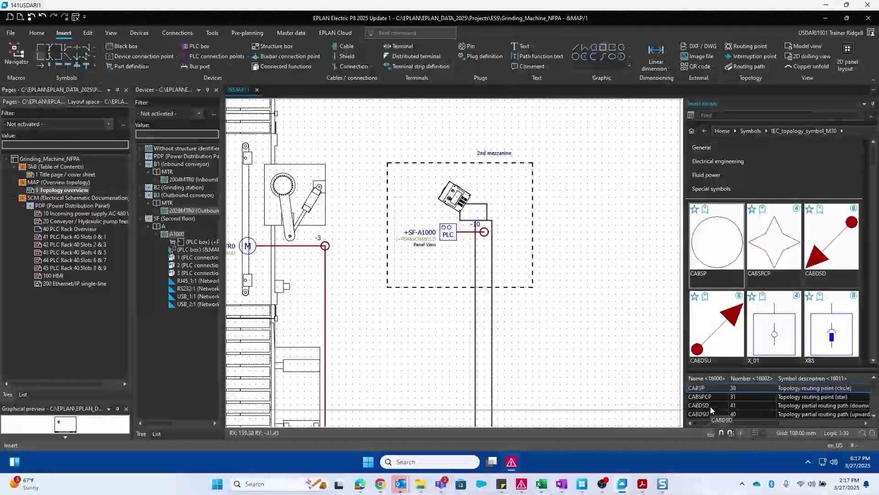
left_click(831, 247)
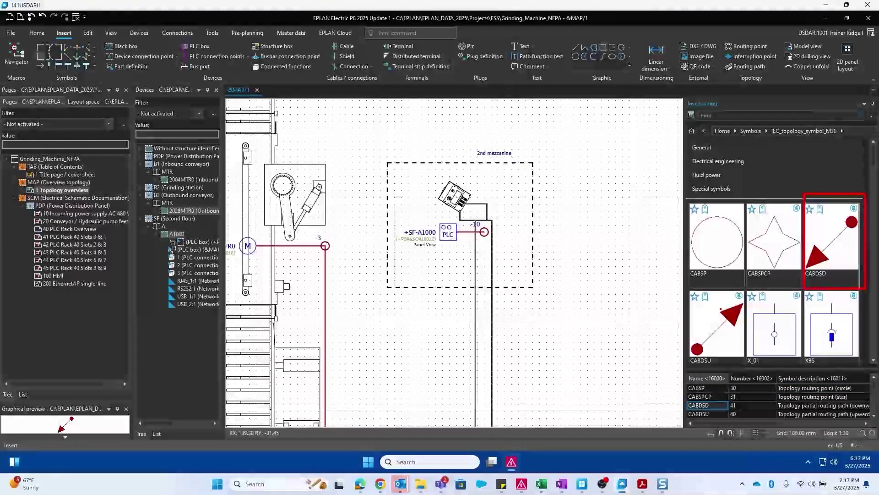
left_click(704, 414)
mouse_move(715, 423)
left_mouse_down()
mouse_move(832, 423)
mouse_move(712, 426)
left_mouse_up()
left_click(753, 406)
Step: Place rotated upward partial routing path CABDSU -12 at point -9 with 10 ft routing length
left_click(815, 414)
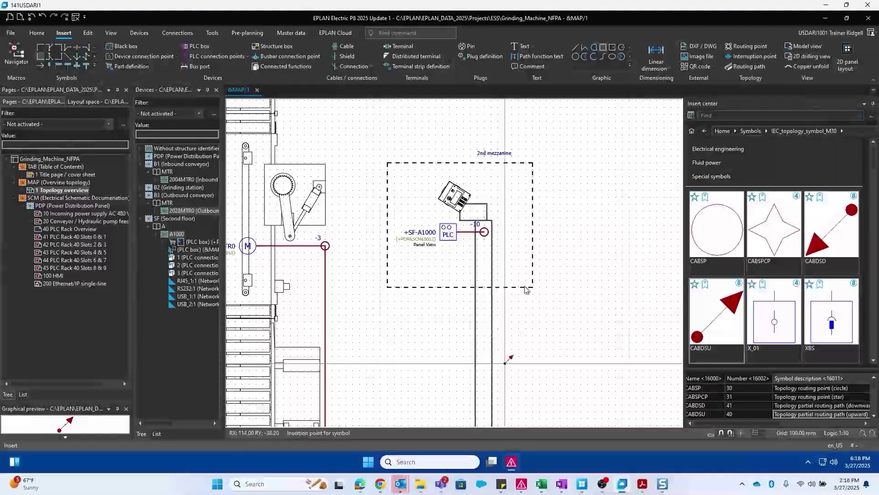
scroll(529, 271, "down", 3)
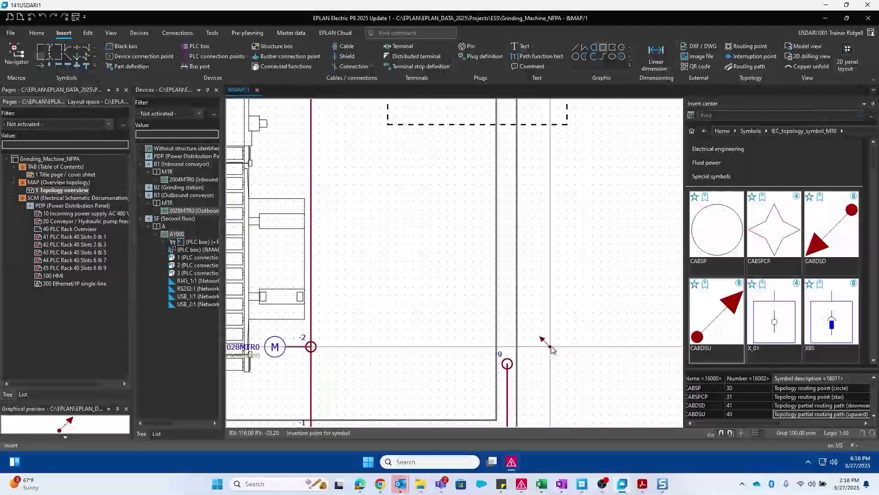
key("Tab")
scroll(552, 348, "up", 1)
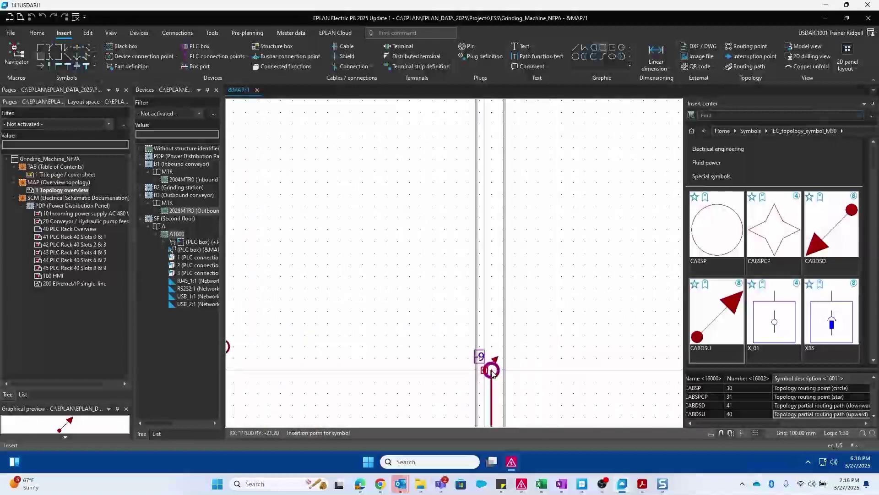
scroll(494, 372, "up", 1)
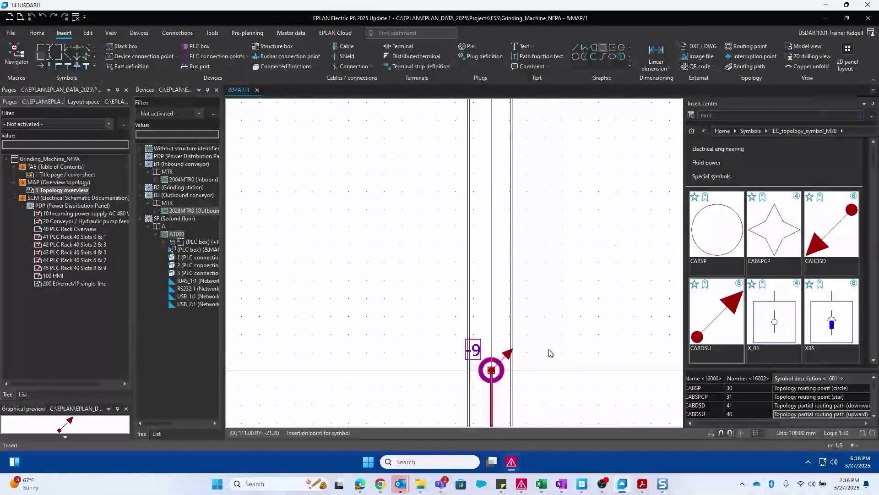
scroll(550, 362, "up", 1)
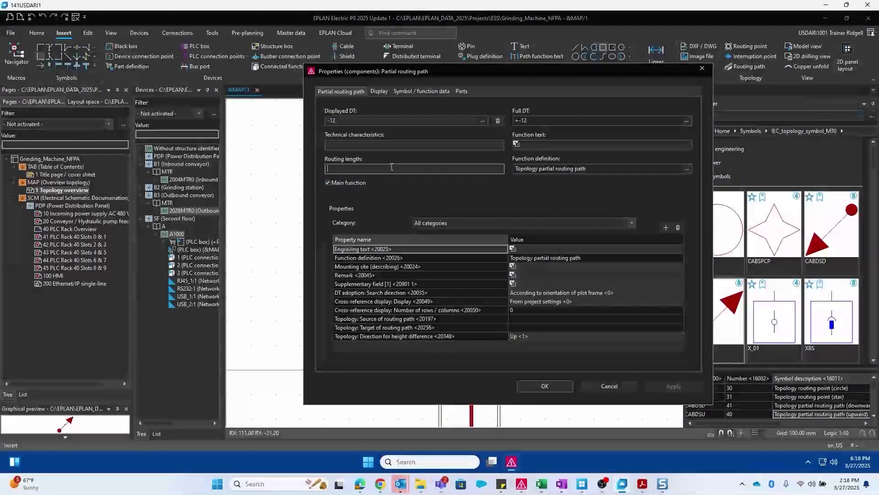
type("10 ft")
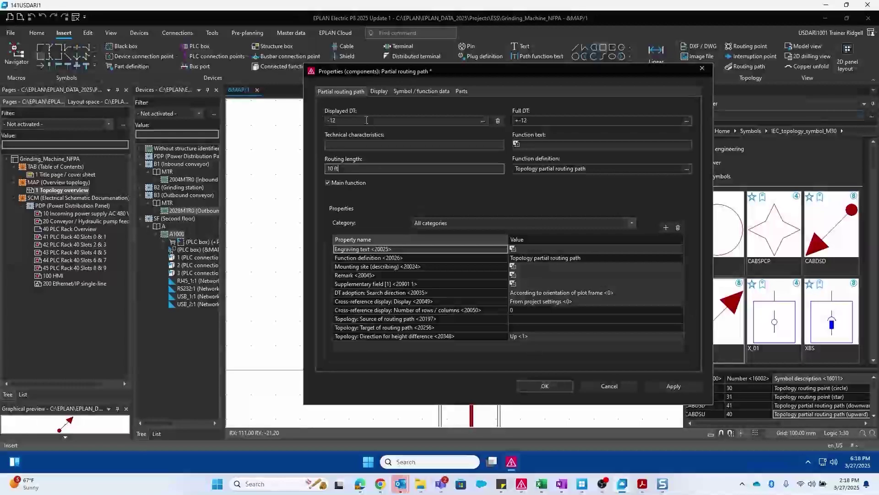
left_click(538, 385)
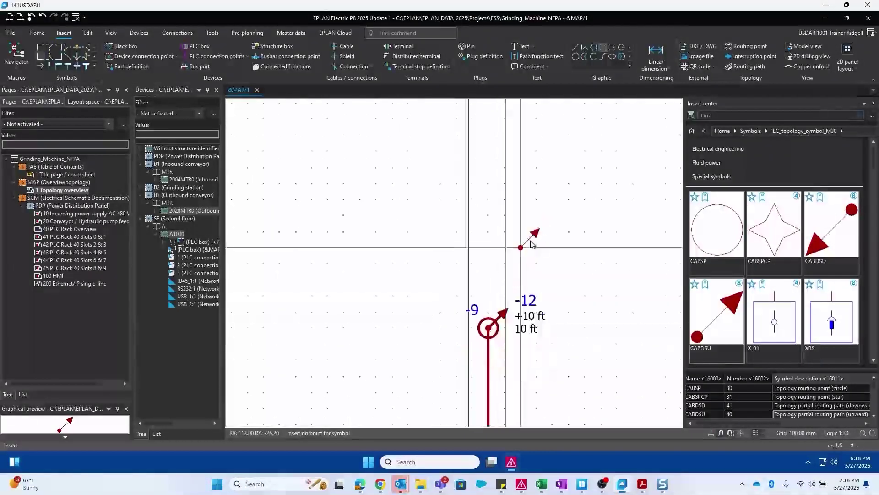
Step: Place downward partial routing path -12 at PLC routing point -10 with height direction Down
scroll(531, 244, "down", 1)
double_click(818, 236)
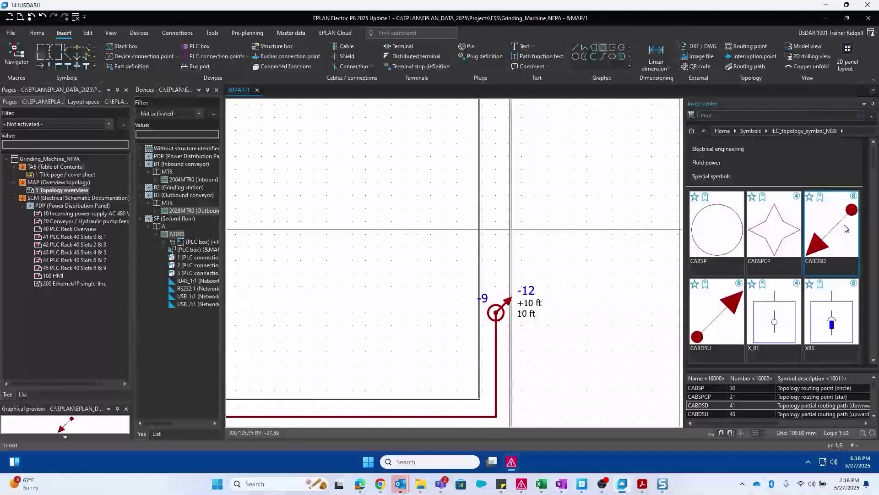
scroll(529, 216, "down", 3)
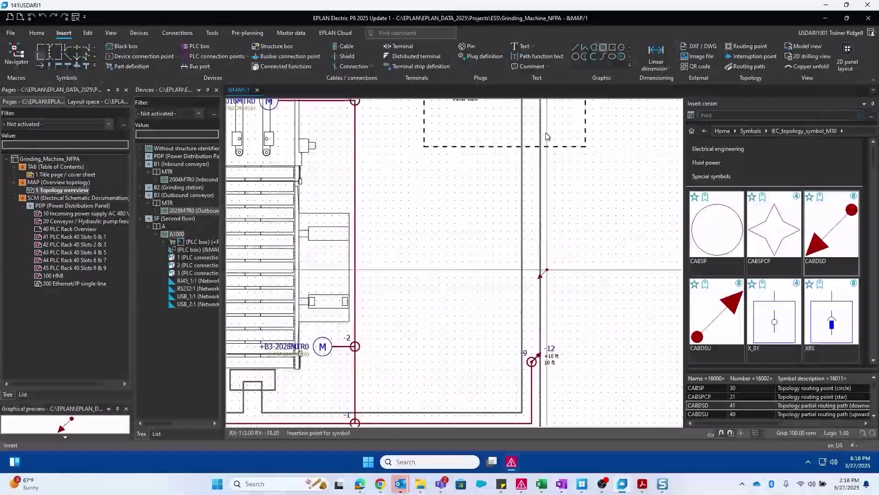
scroll(545, 247, "up", 2)
scroll(535, 200, "up", 3)
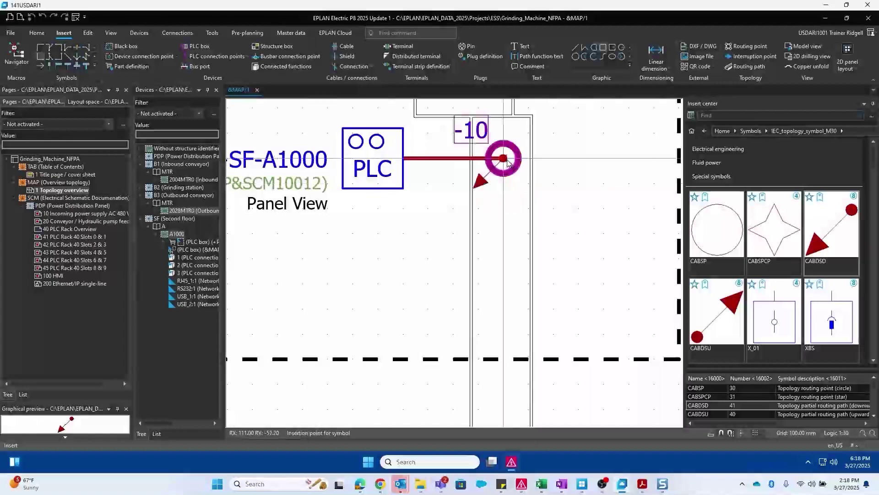
left_click(531, 183)
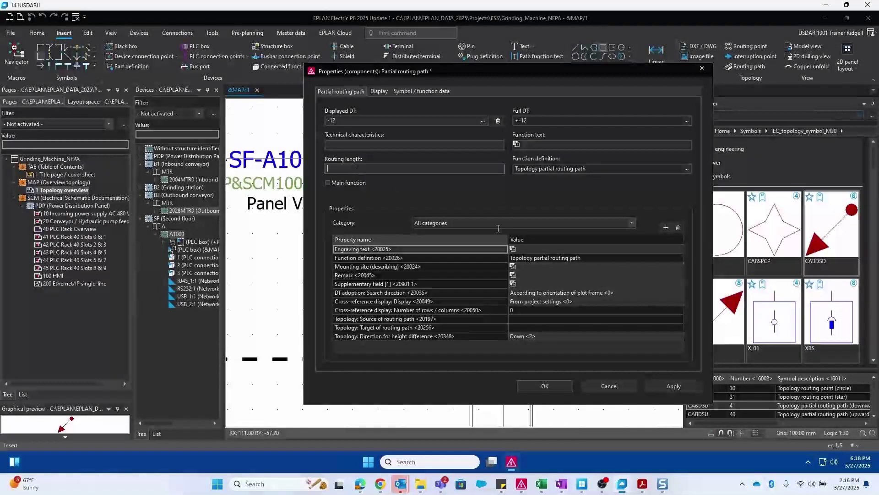
left_click(545, 385)
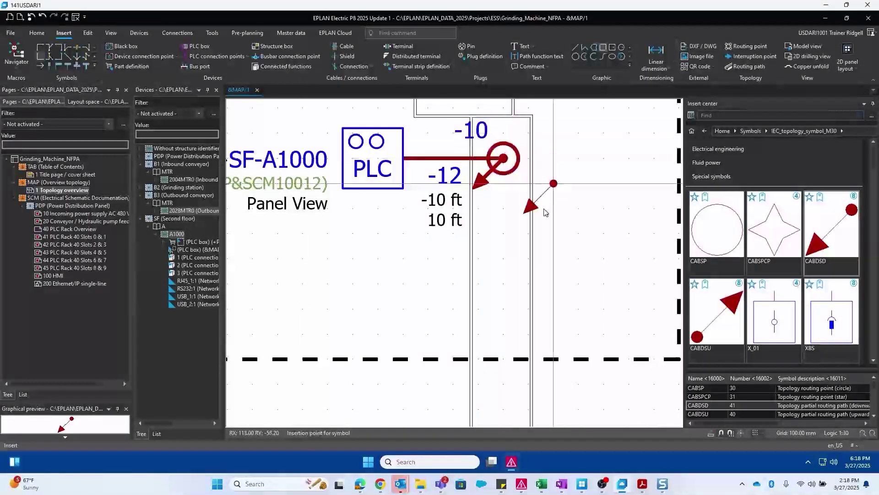
scroll(545, 215, "down", 2)
Step: Route a path from the -3 junction up, across two corners to conveyor motor +B1-2004MTR0
scroll(545, 230, "down", 1)
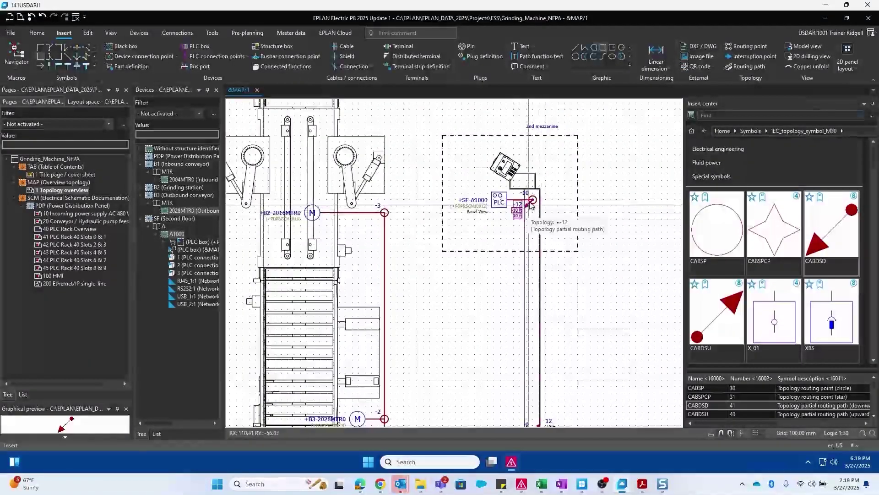
scroll(529, 380, "up", 4)
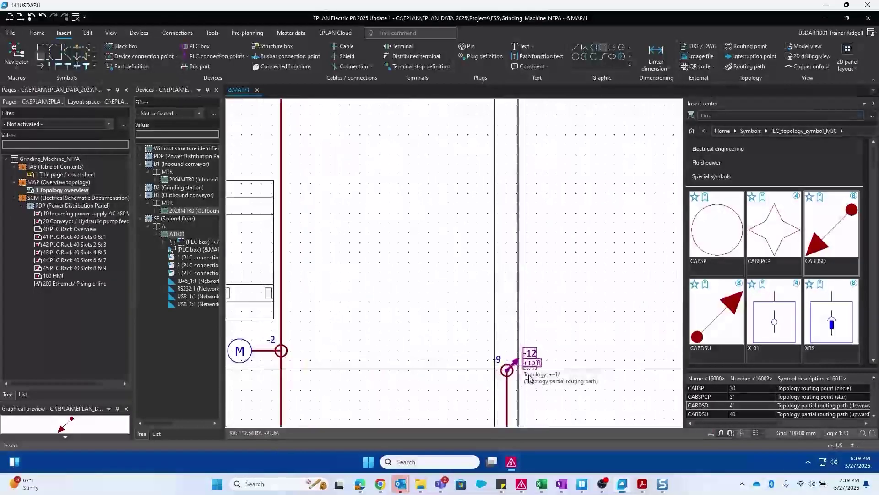
scroll(536, 367, "down", 3)
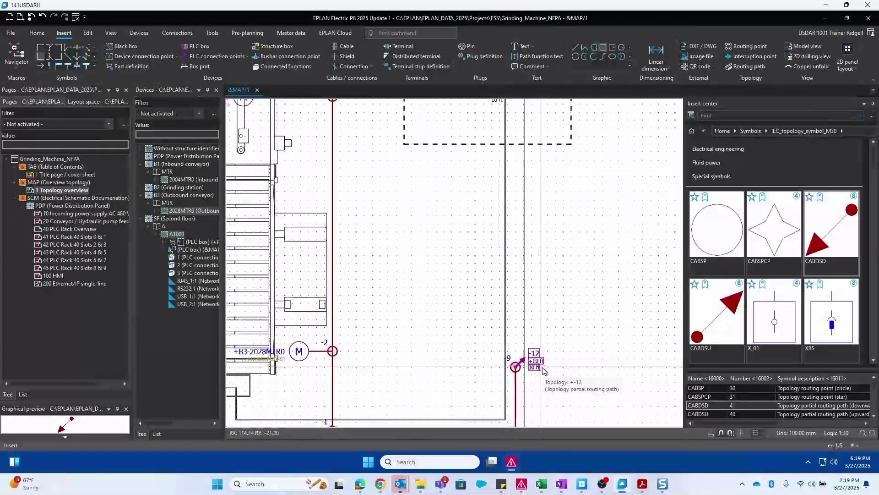
scroll(522, 225, "up", 3)
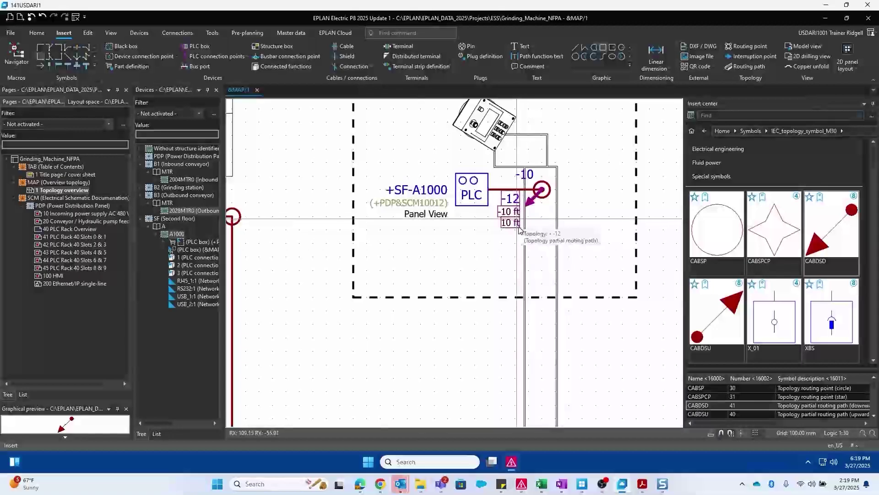
scroll(519, 231, "down", 5)
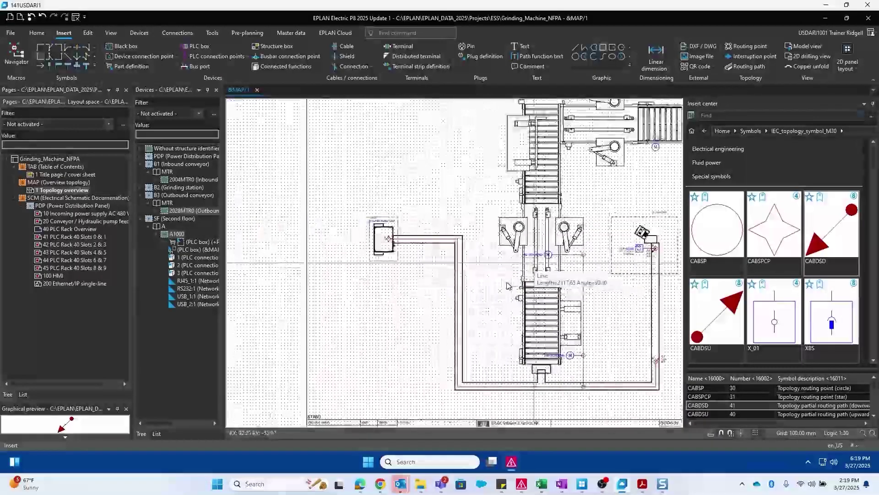
scroll(568, 271, "up", 2)
scroll(573, 288, "up", 3)
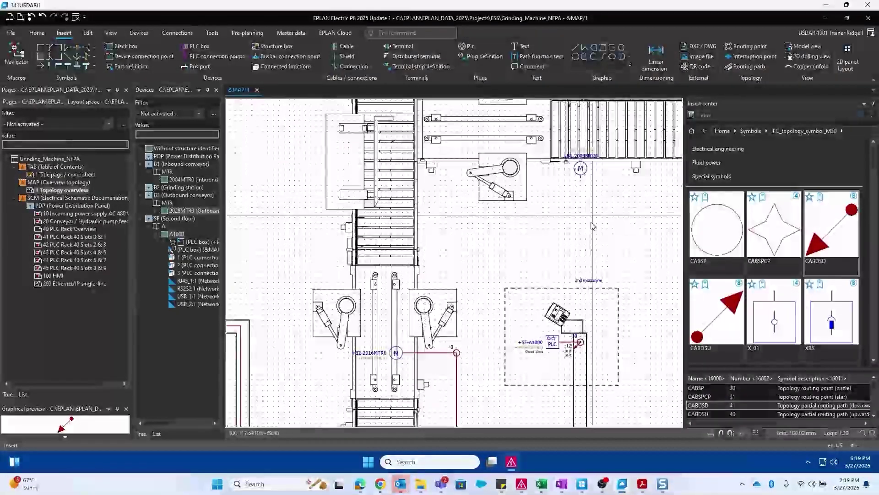
scroll(590, 216, "down", 1)
scroll(494, 273, "up", 1)
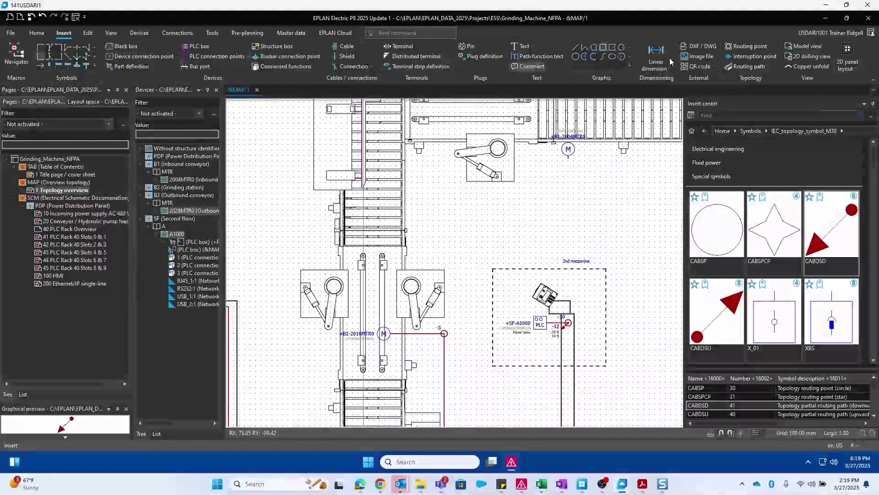
left_click(745, 66)
scroll(441, 335, "up", 1)
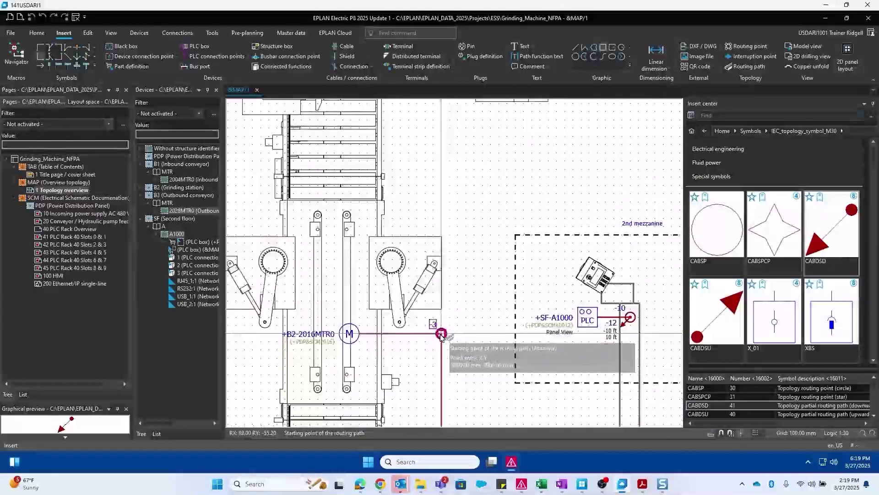
left_click(441, 334)
scroll(448, 252, "up", 2)
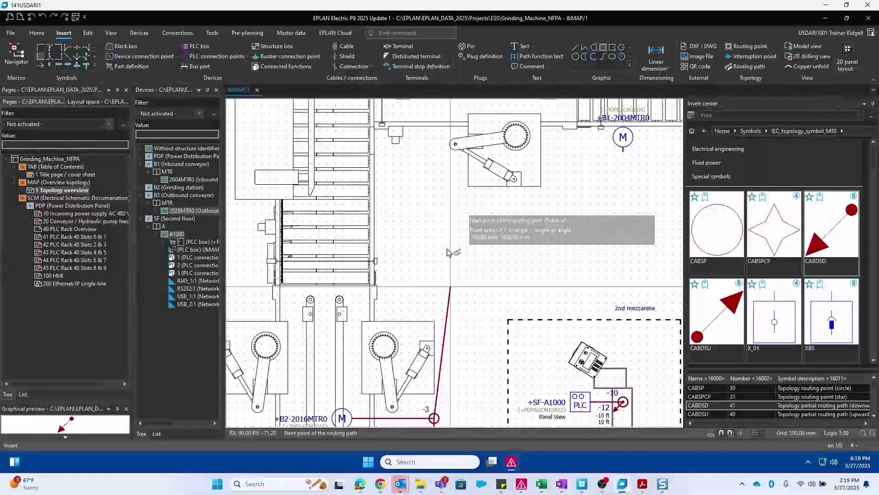
left_click(435, 197)
left_click(623, 199)
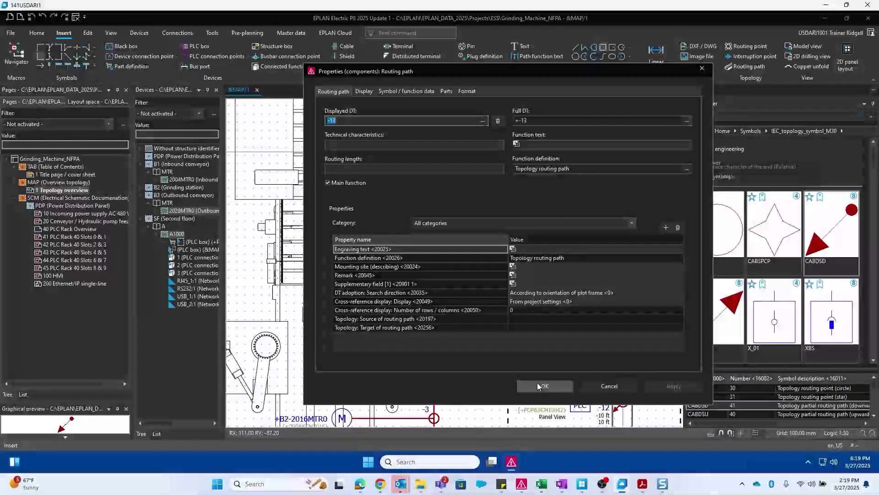
left_click(537, 383)
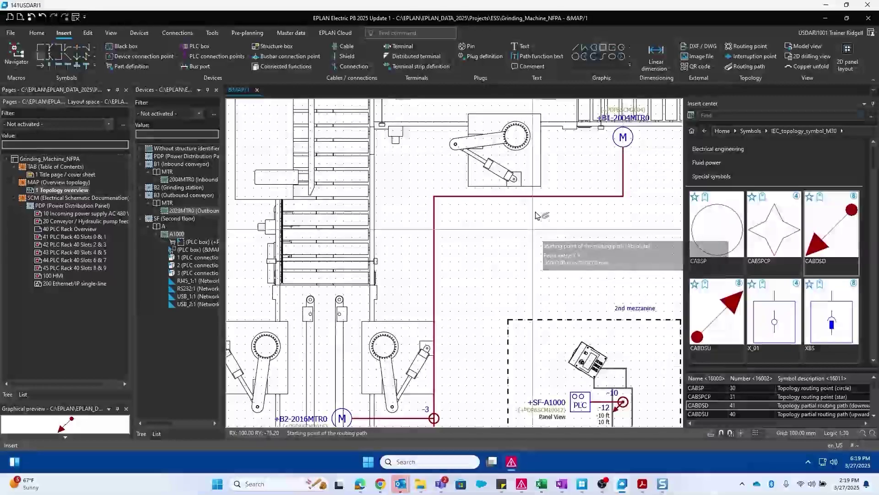
scroll(535, 211, "down", 5)
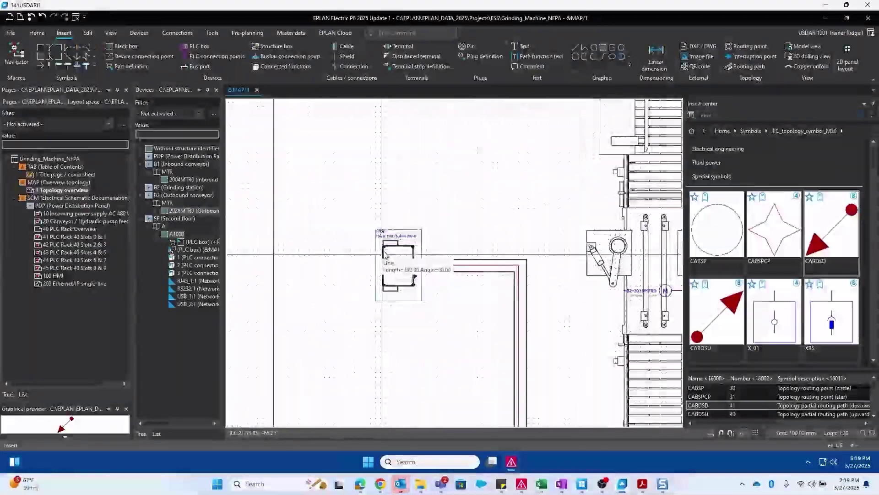
Step: Place star routing point -1 on the edge of the +PDP panel
scroll(386, 256, "up", 3)
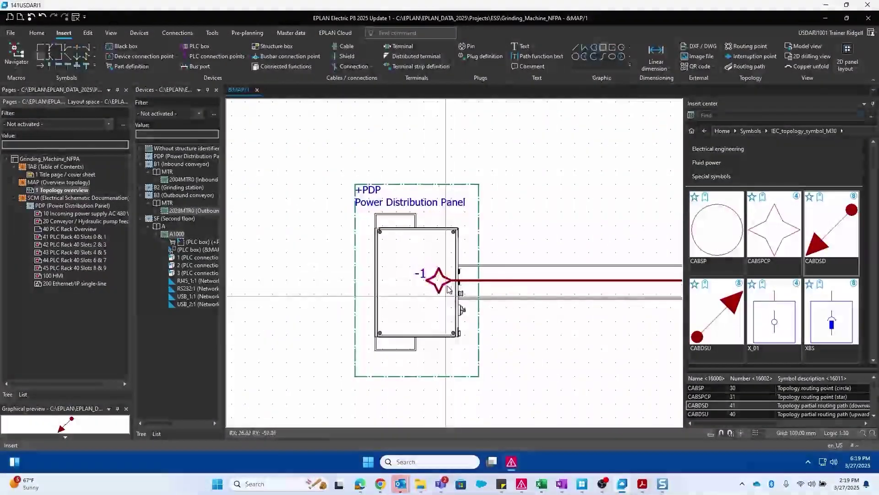
left_click(450, 285)
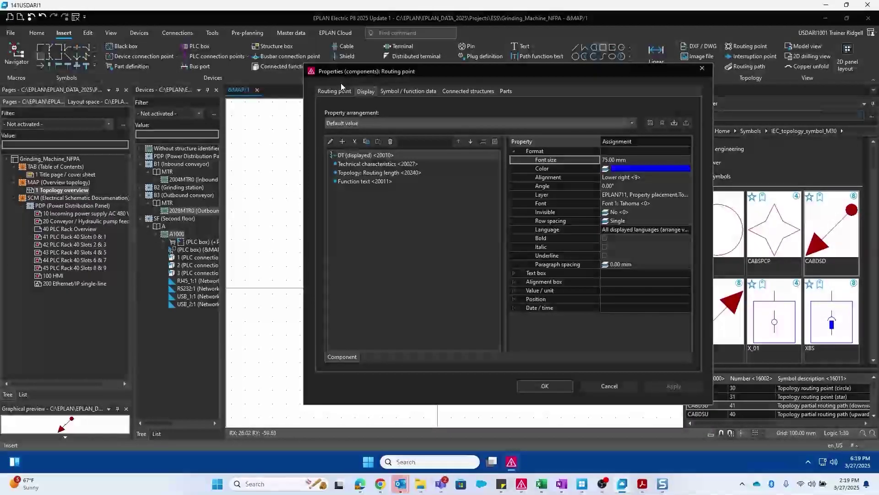
left_click(342, 90)
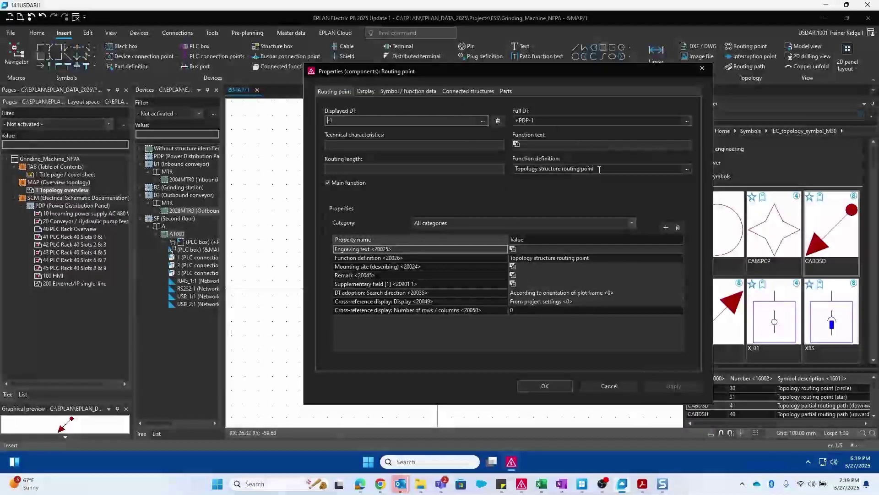
Step: Add a connected-structures criterion: Function definition equals Terminal strip definition
left_click(476, 89)
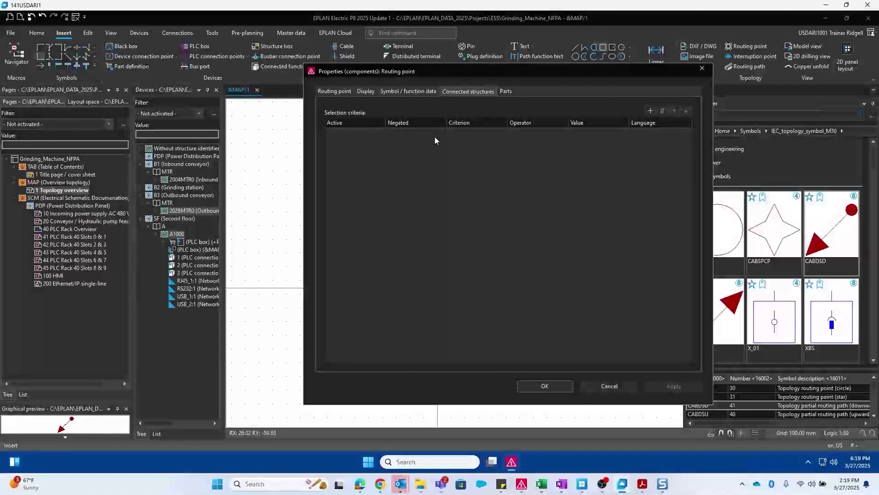
left_click(651, 111)
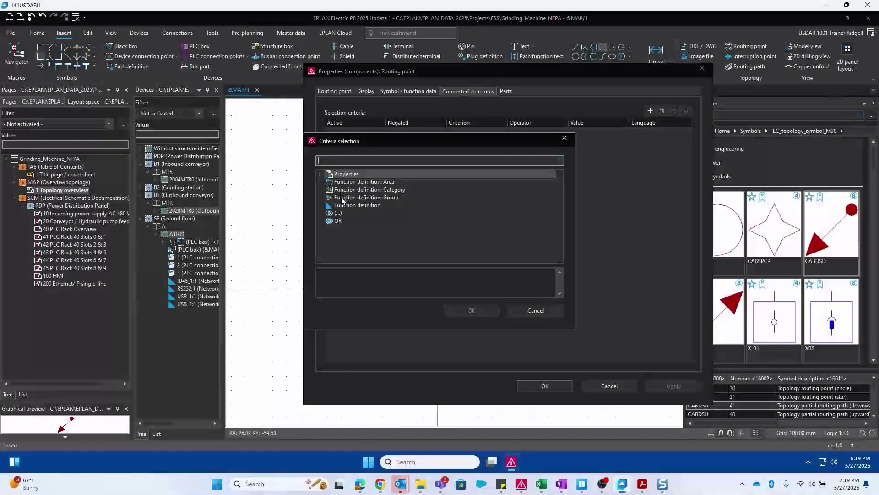
double_click(364, 204)
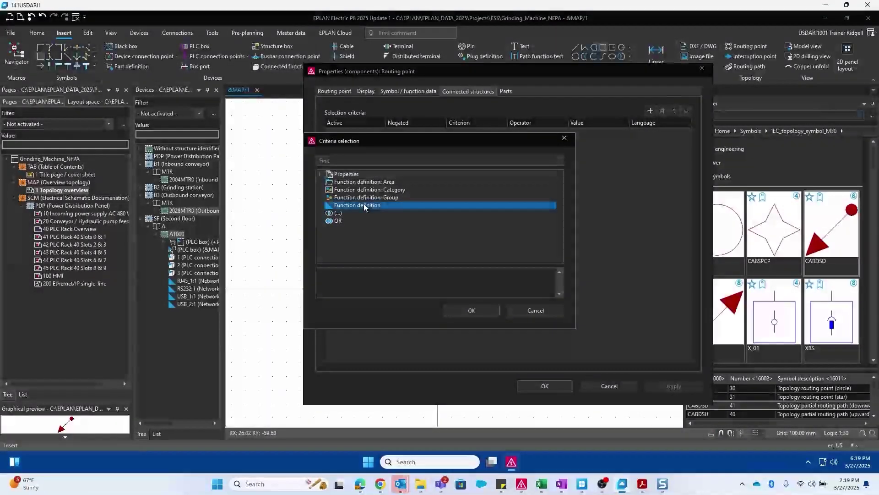
left_click(595, 132)
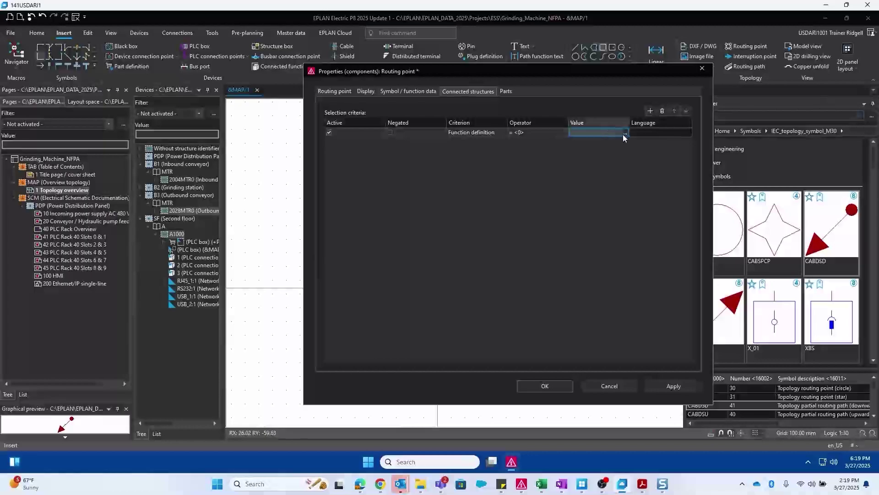
left_click(624, 132)
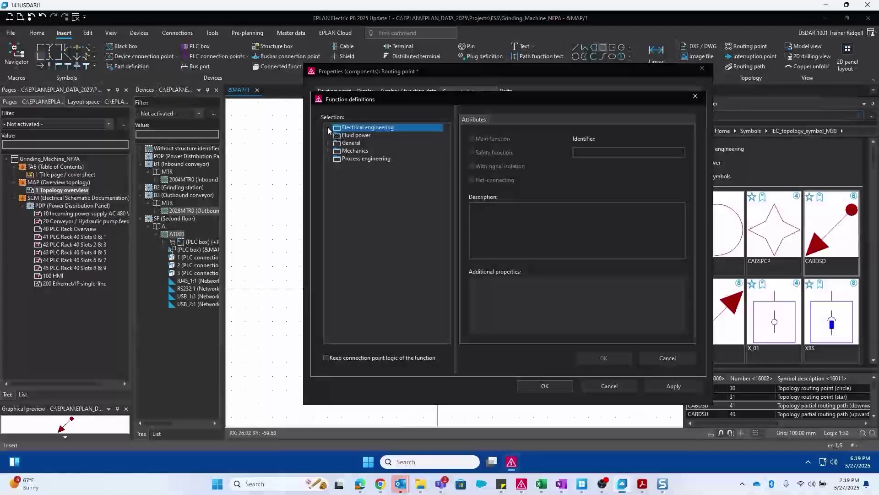
left_click(328, 129)
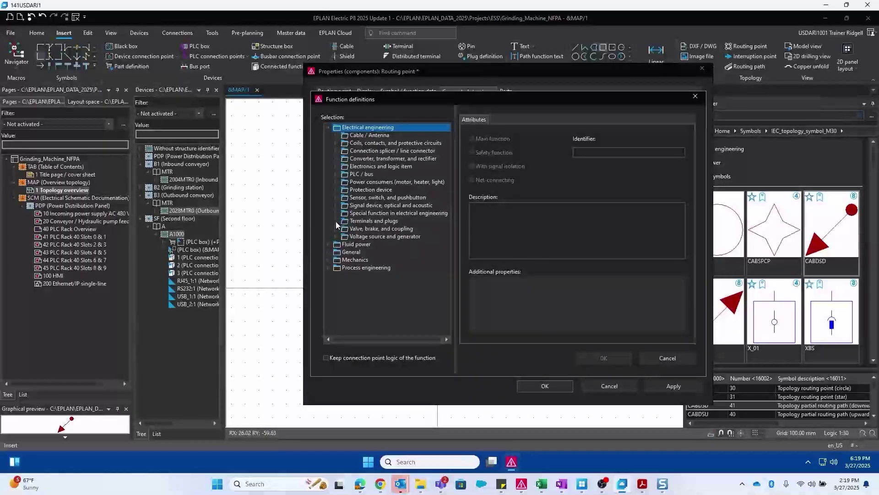
left_click(337, 222)
left_click(339, 268)
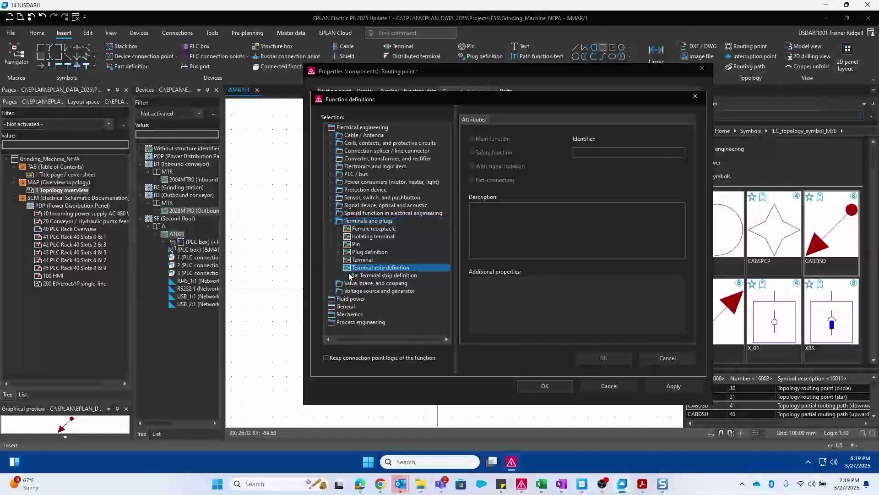
double_click(380, 276)
double_click(384, 284)
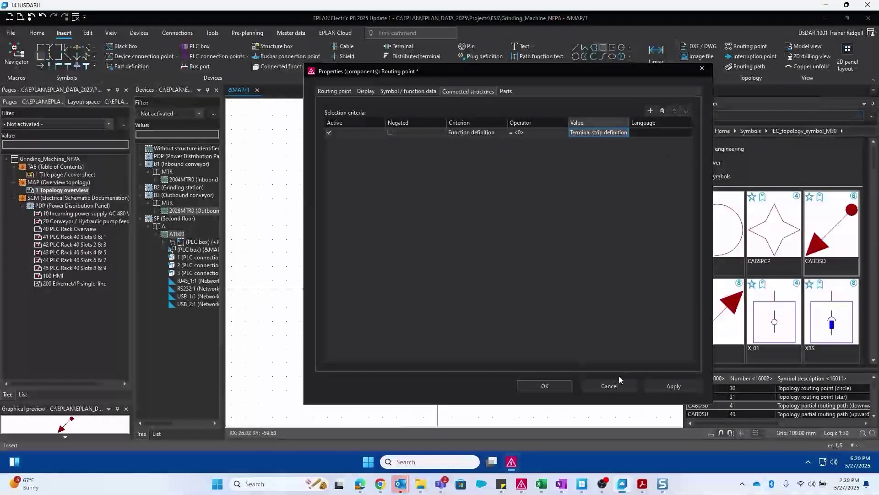
left_click(535, 385)
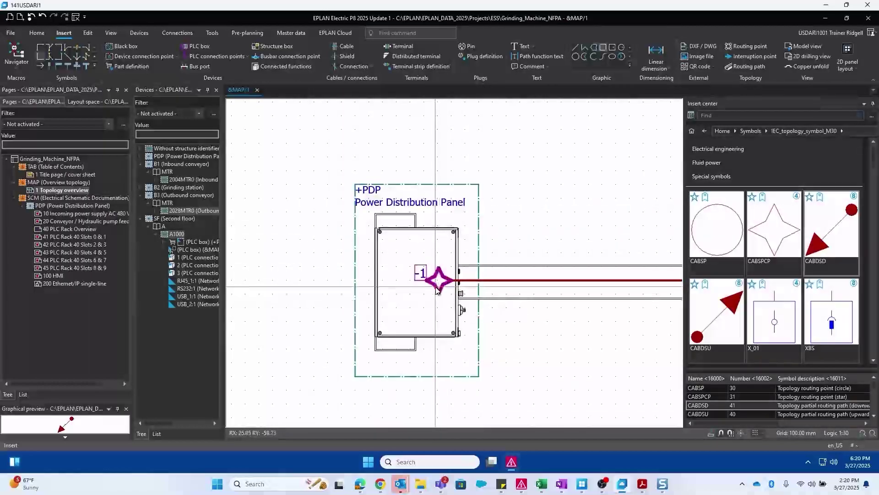
Step: Generate the topology functions, then reopen star routing point -1's properties
left_click(176, 33)
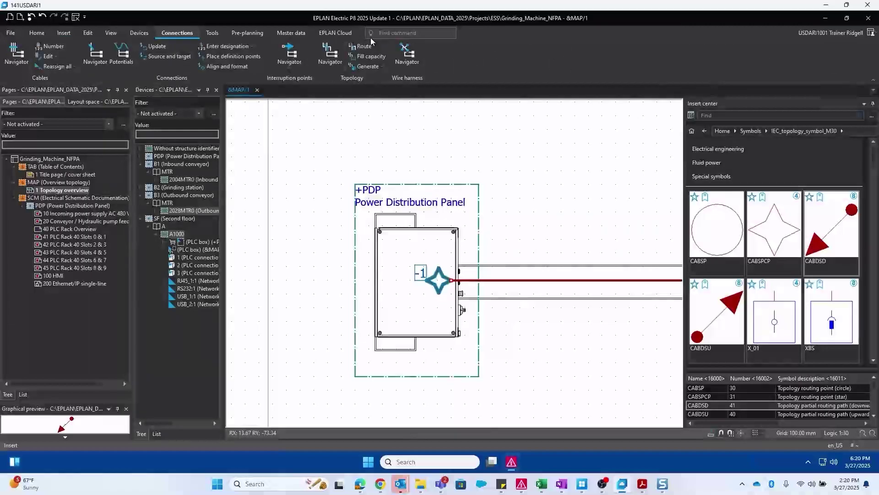
left_click(368, 66)
left_click(387, 88)
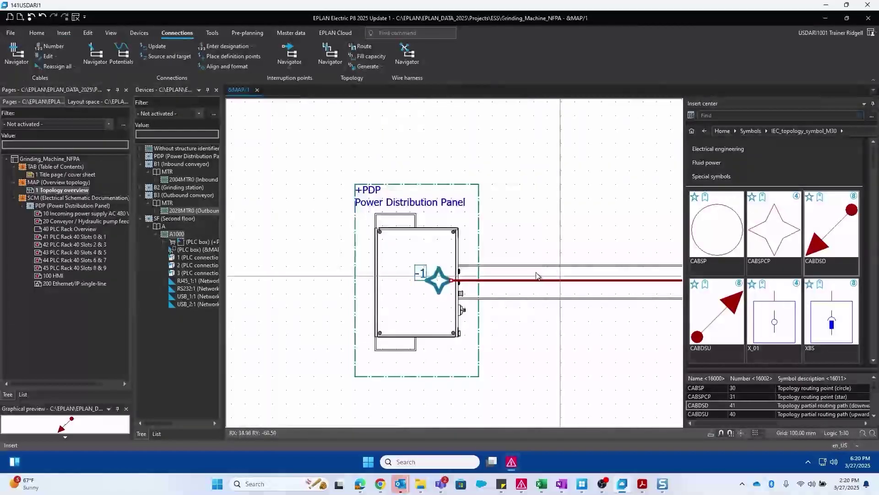
left_click(472, 244)
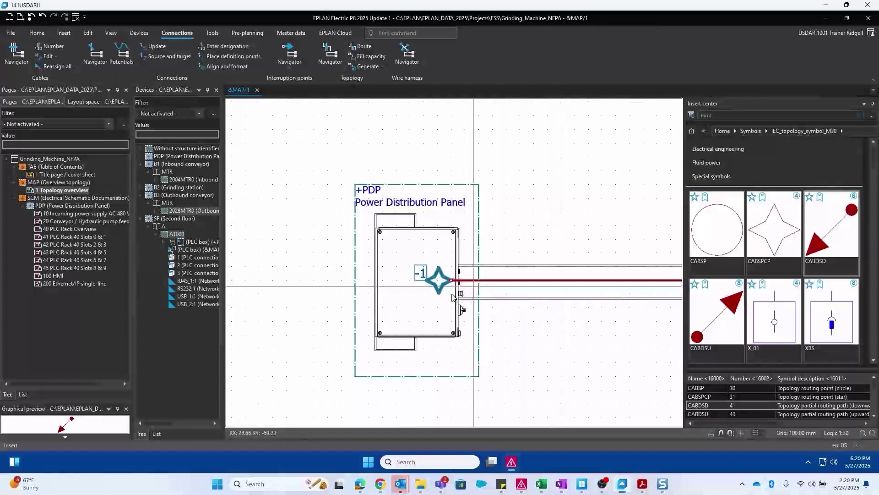
double_click(437, 288)
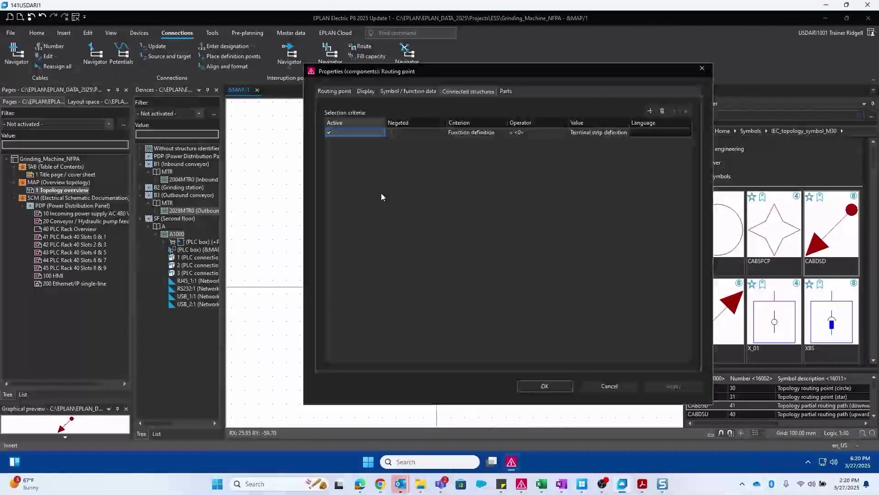
Step: Leave the routing point unchanged and locate terminal -TB4:1 from page 20 in the device list
left_click(600, 134)
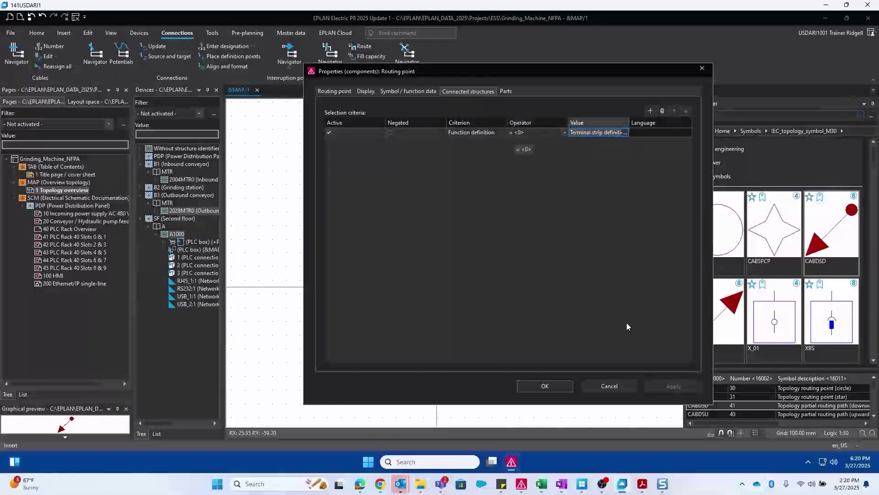
left_click(590, 386)
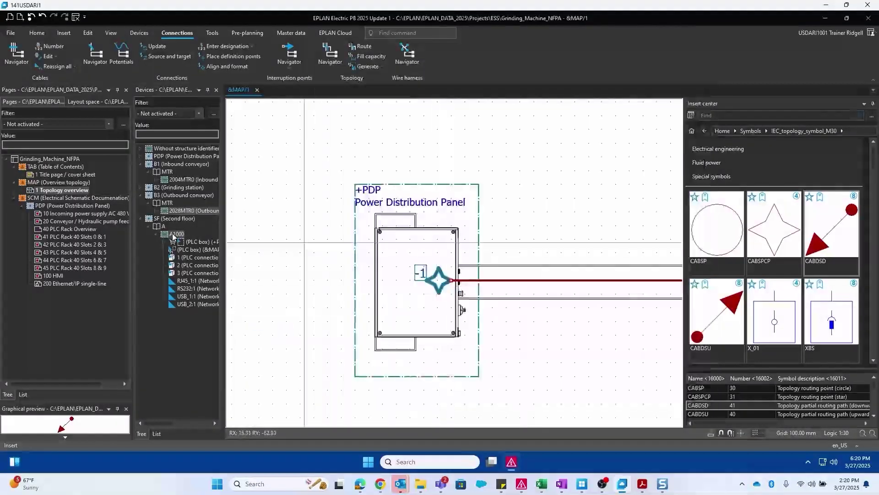
left_click(86, 221)
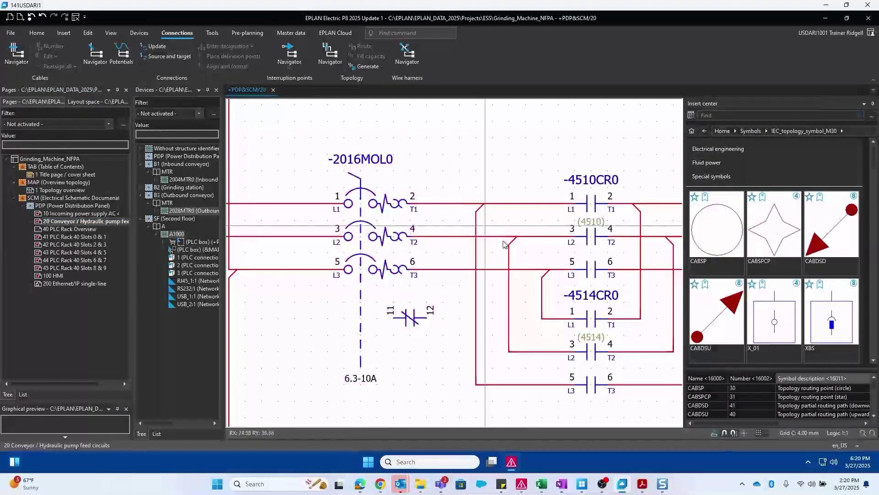
scroll(503, 246, "down", 3)
scroll(490, 212, "up", 3)
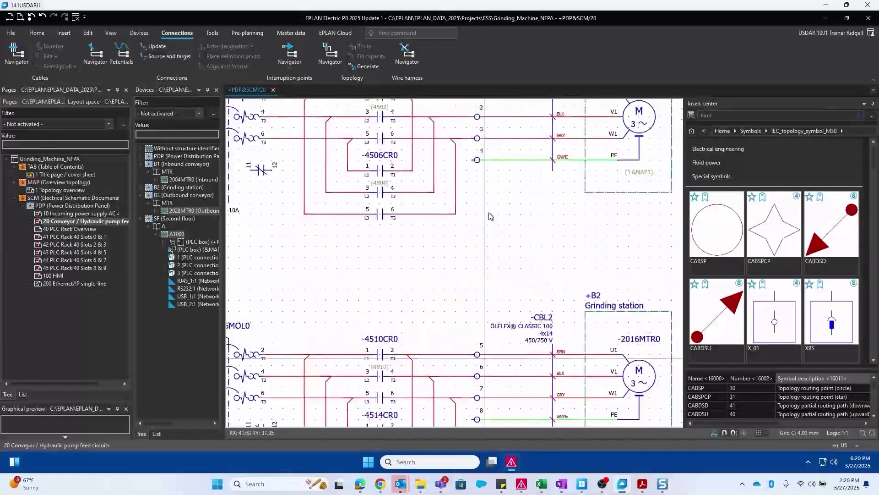
scroll(490, 211, "up", 3)
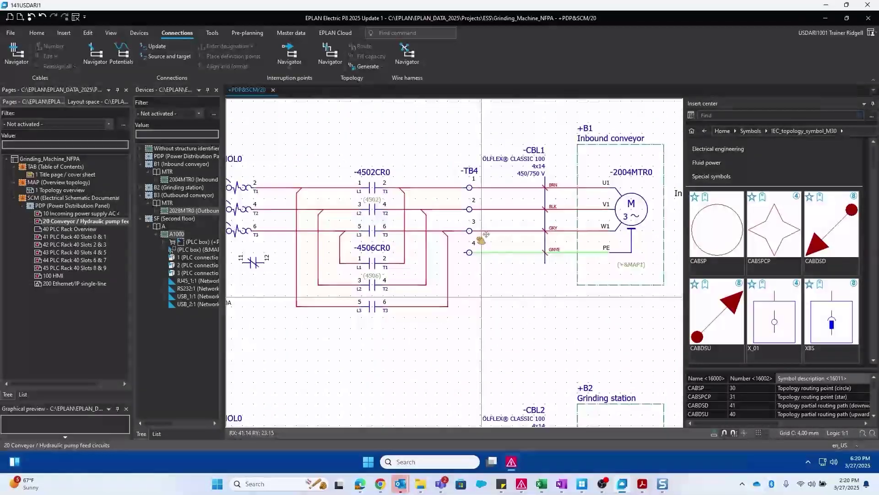
left_click(472, 186)
right_click(473, 177)
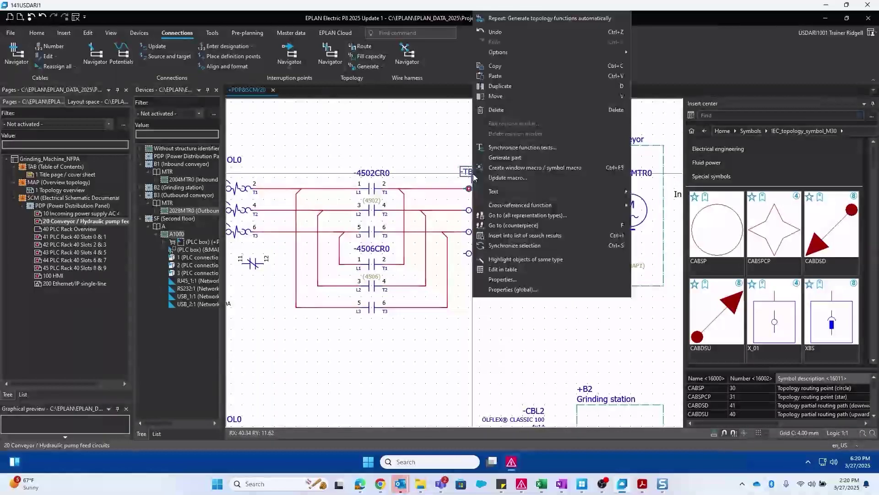
left_click(531, 245)
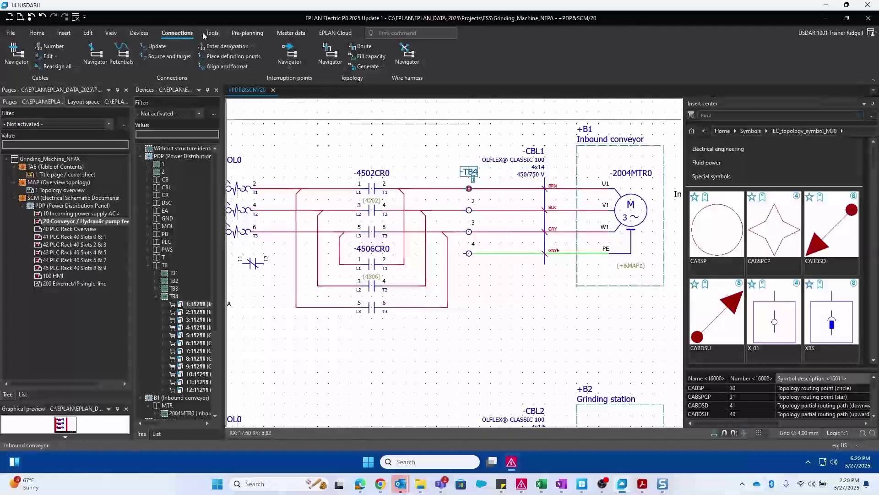
Step: Open the terminal strip navigator, browse strips TB2 and TB3, and reselect page 20 Conveyor
left_click(139, 33)
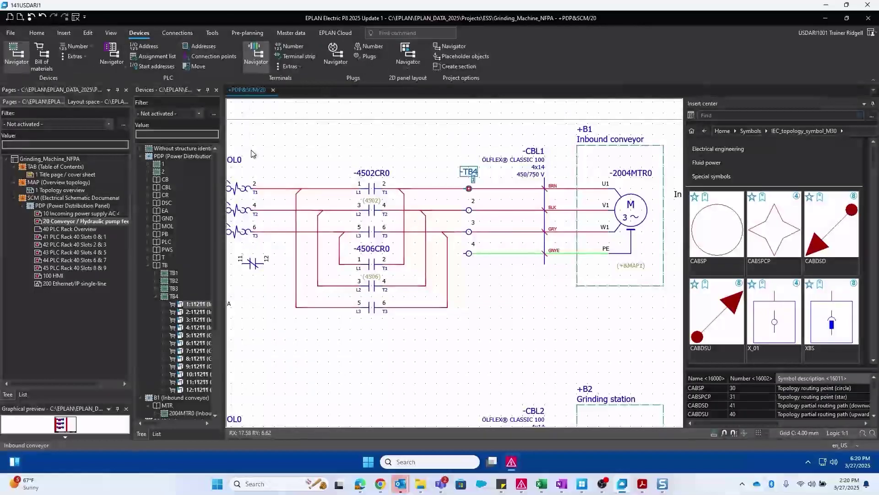
left_click(255, 55)
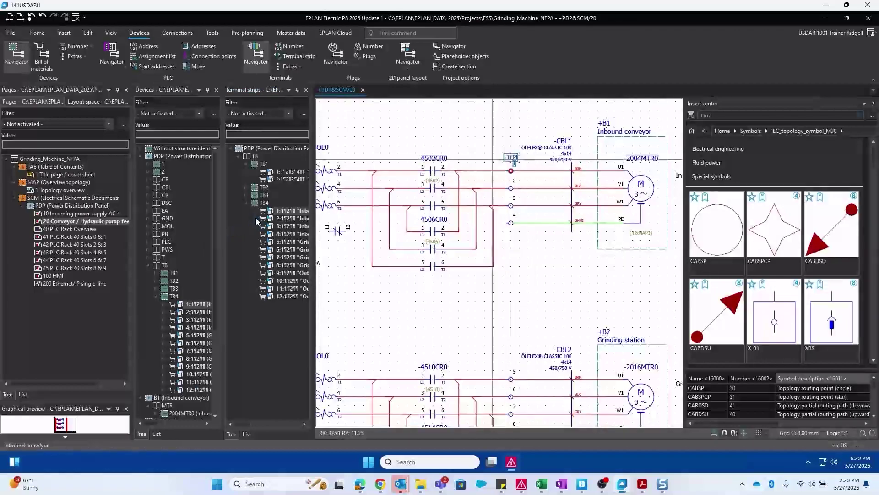
left_click(246, 193)
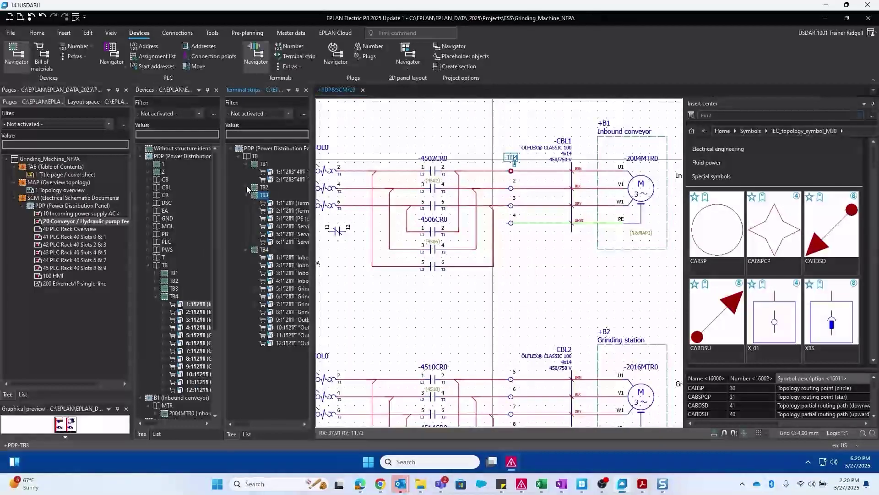
left_click(246, 187)
left_click(246, 188)
left_click(247, 195)
left_click(71, 222)
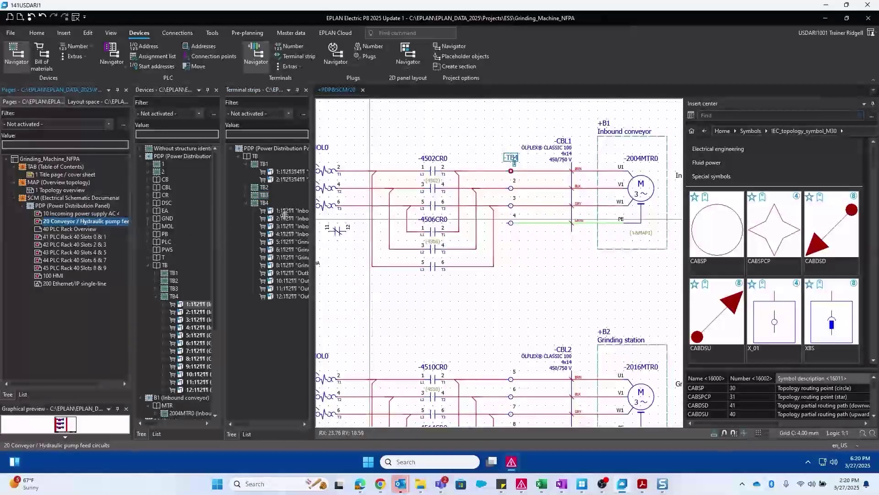
Step: Remove the terminal-strip selection criterion from the PDP routing point's Connected structures
left_click(60, 189)
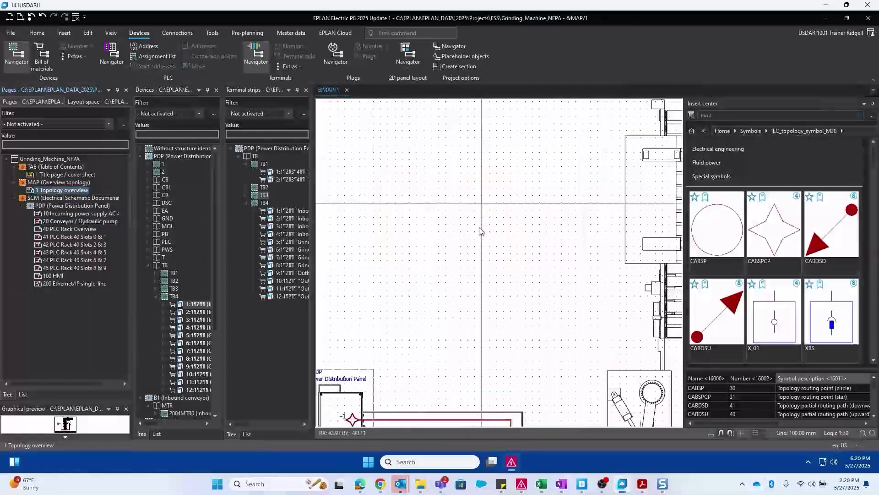
scroll(353, 355, "up", 5)
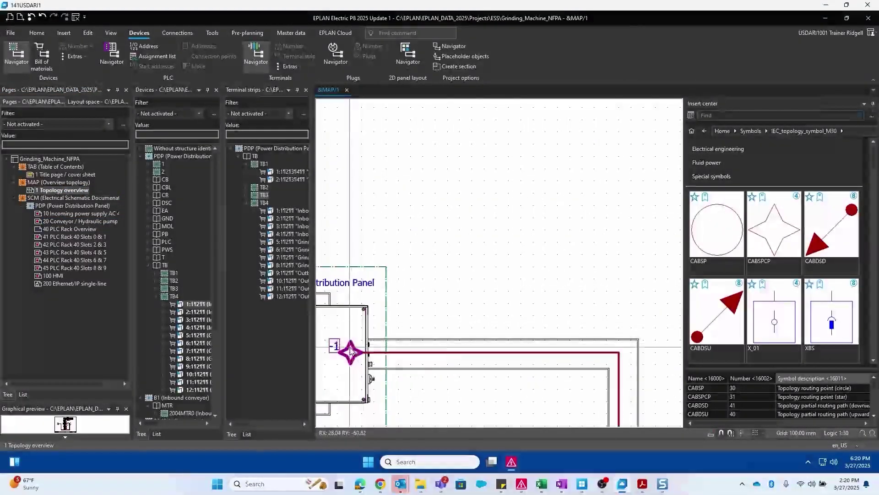
double_click(351, 352)
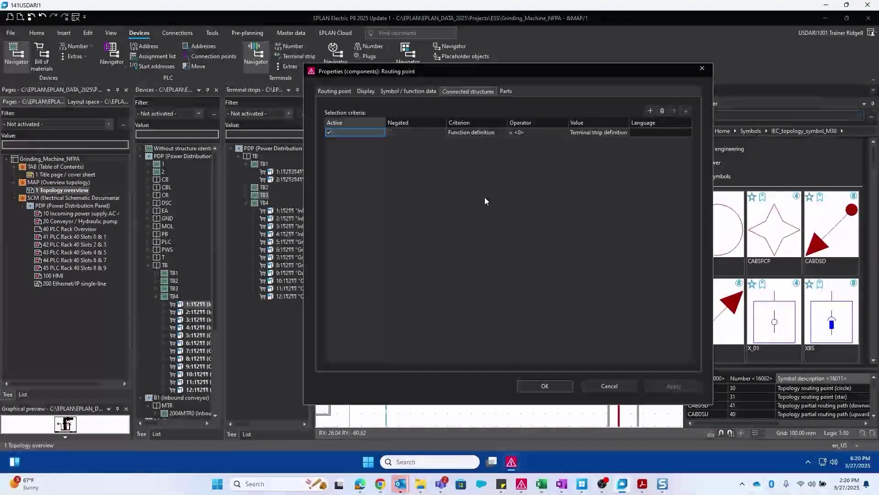
left_click(662, 111)
left_click(551, 387)
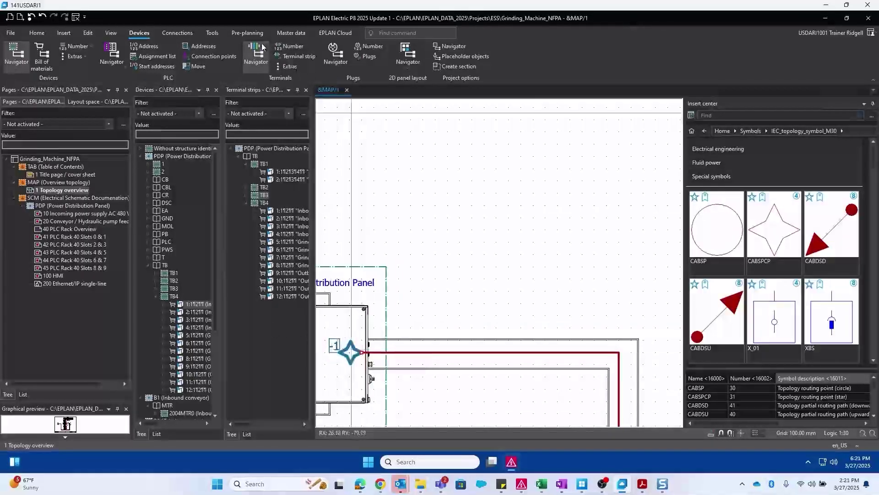
Step: Generate topology functions automatically, creating two new ones, then recheck the routing point
left_click(177, 33)
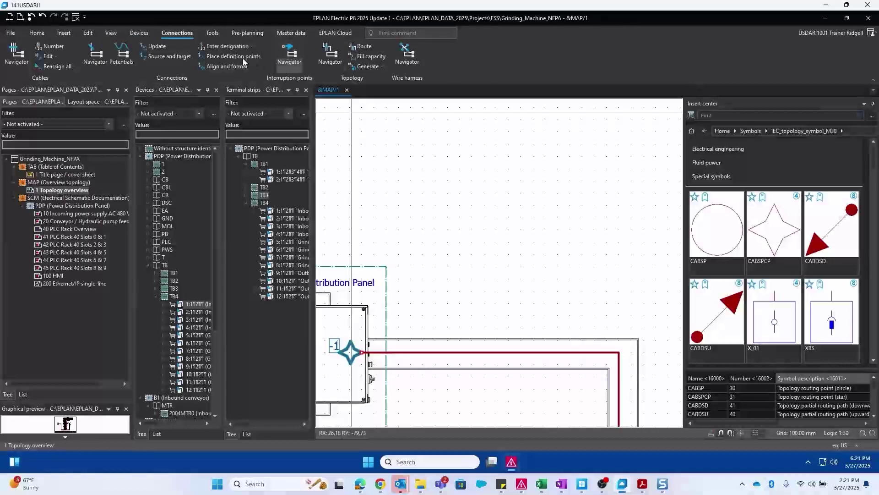
left_click(377, 66)
left_click(389, 88)
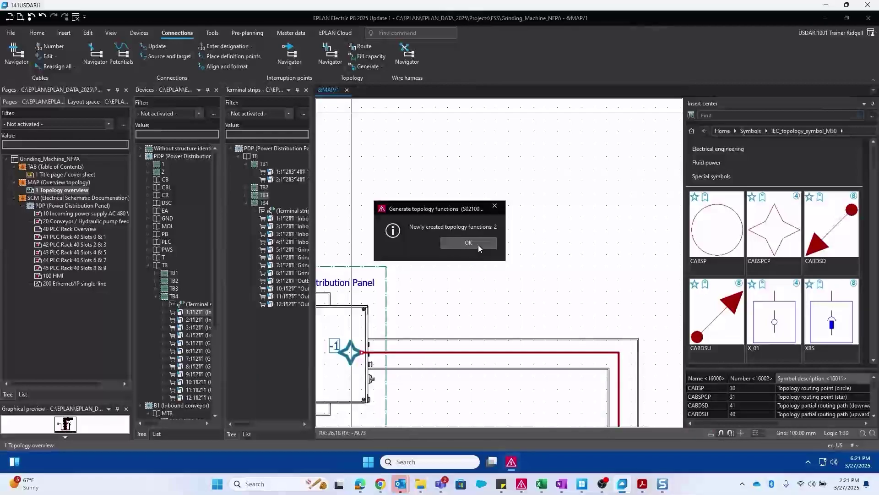
left_click(469, 243)
scroll(417, 301, "up", 1)
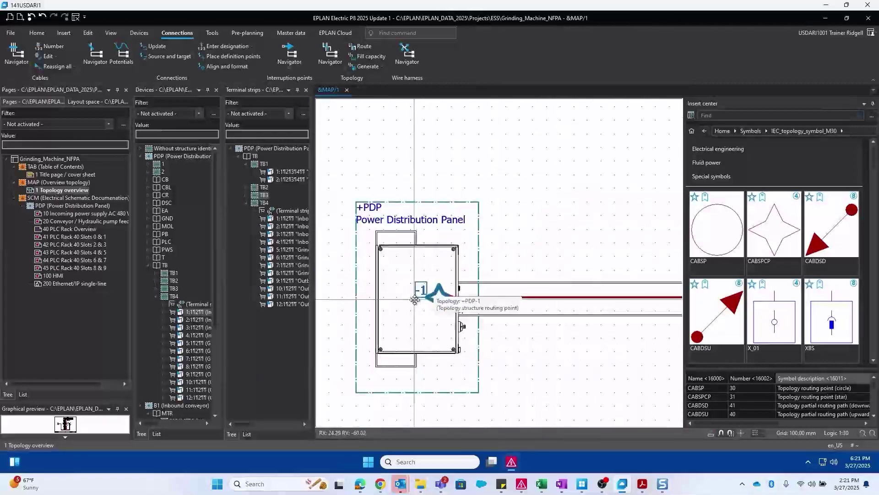
scroll(417, 301, "up", 1)
double_click(432, 296)
key("Escape")
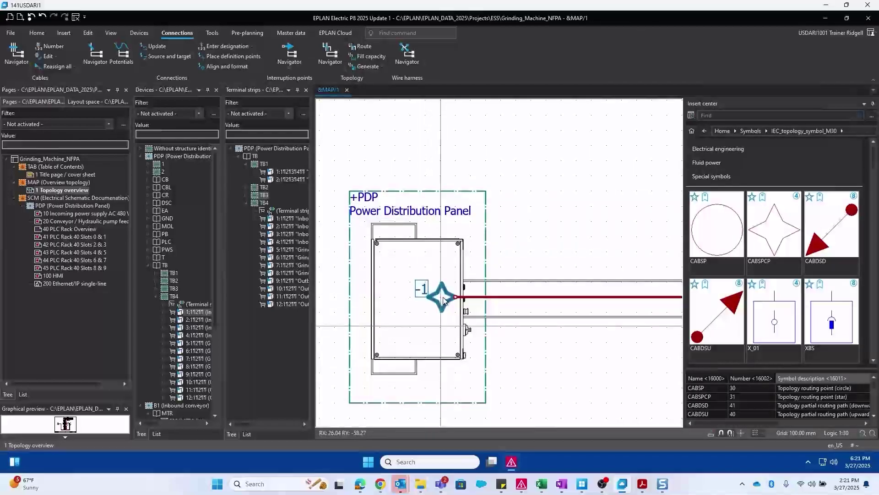
Step: Confirm +PDP-1 lists +PDP-GND and +PDP-TB4, then open page 20 Conveyor / Hydraulic pump feed
left_click(368, 66)
left_click(385, 74)
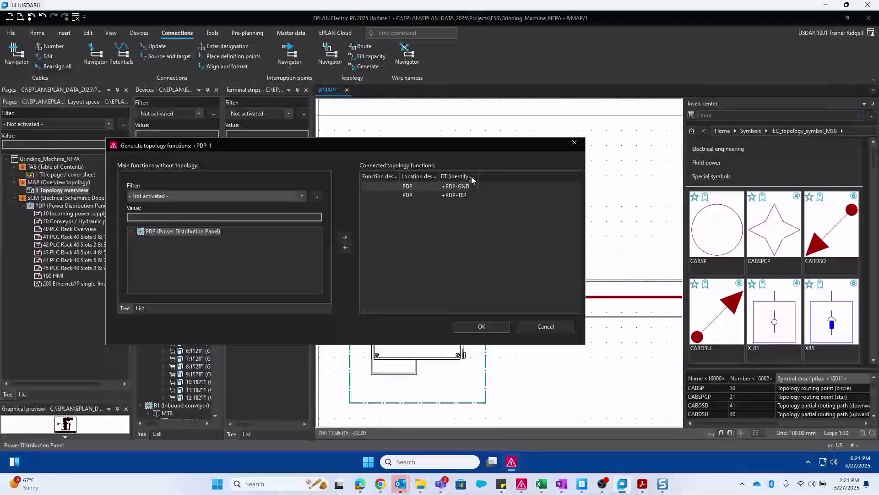
left_click_drag(537, 180, 539, 180)
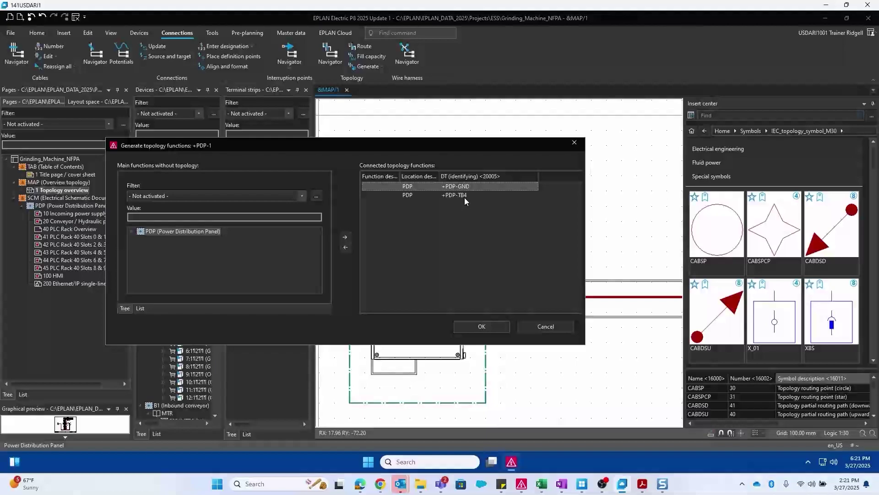
left_click(461, 194)
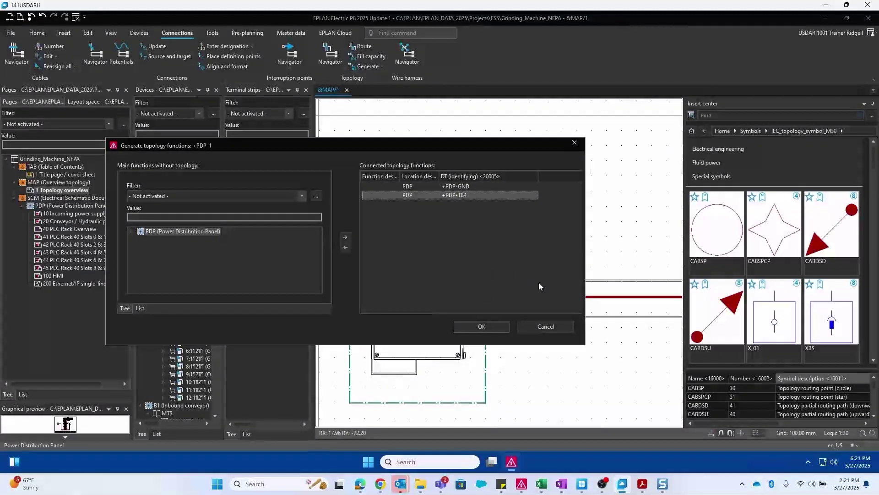
left_click(480, 328)
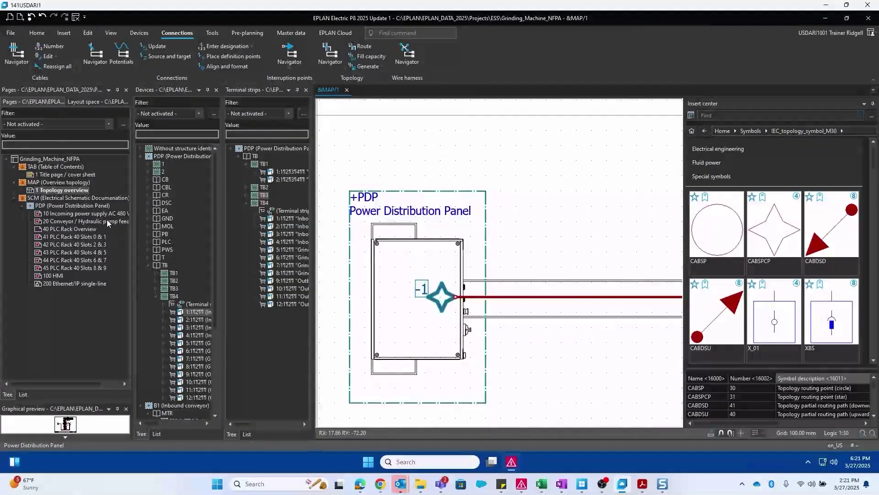
left_click(104, 220)
Step: View all three motor circuits on page 20, then return to the 1 Topology overview page
scroll(587, 280, "down", 4)
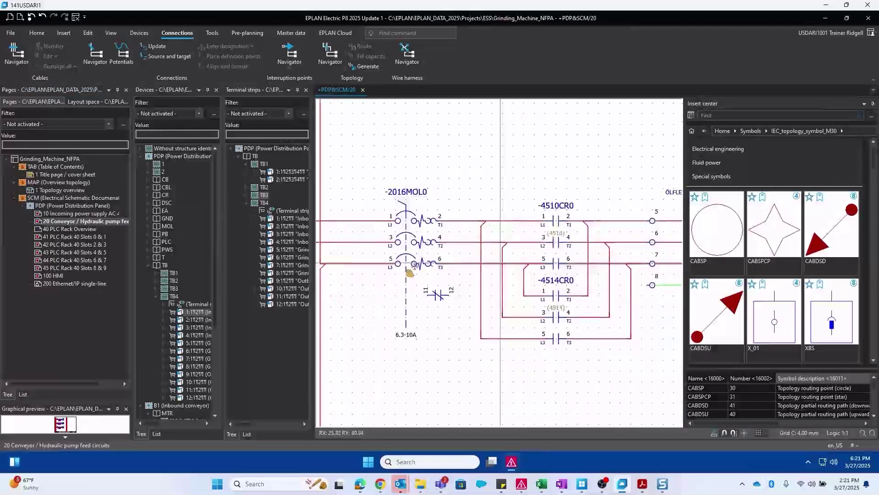
scroll(497, 235, "up", 3)
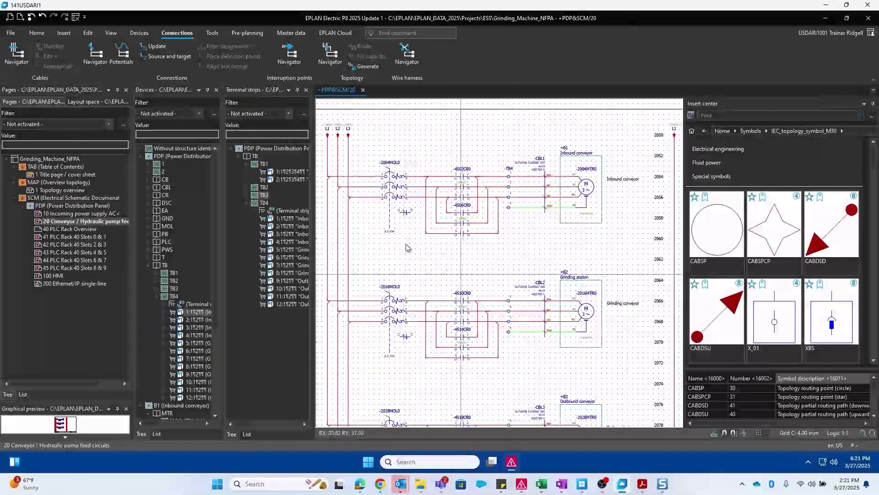
scroll(444, 243, "down", 3)
middle_click_drag(357, 134, 417, 129)
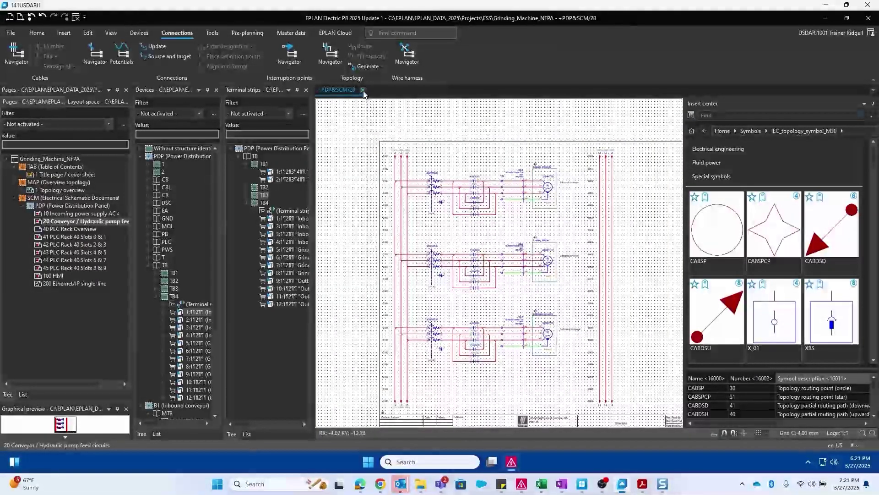
double_click(62, 189)
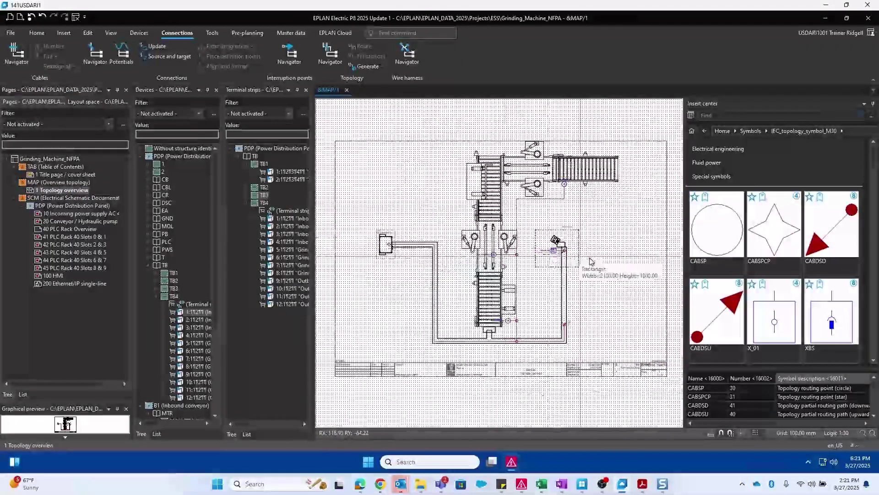
key("ctrl+a")
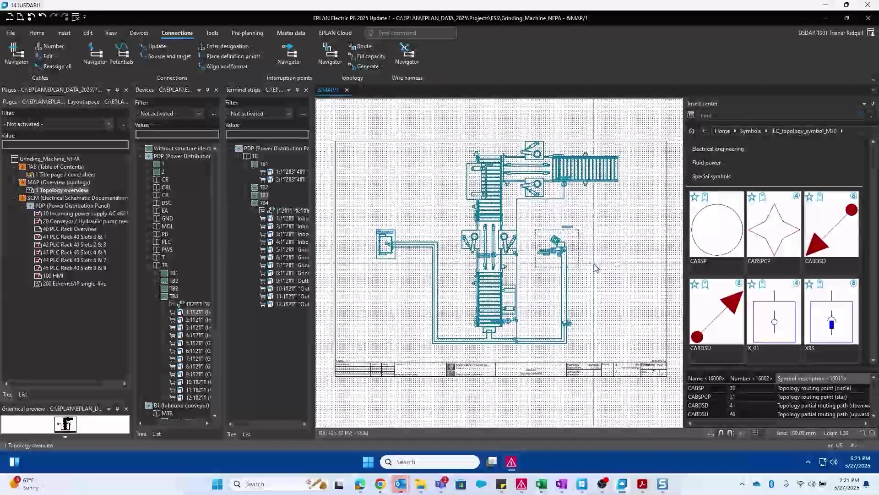
scroll(570, 215, "up", 2)
scroll(550, 256, "up", 3)
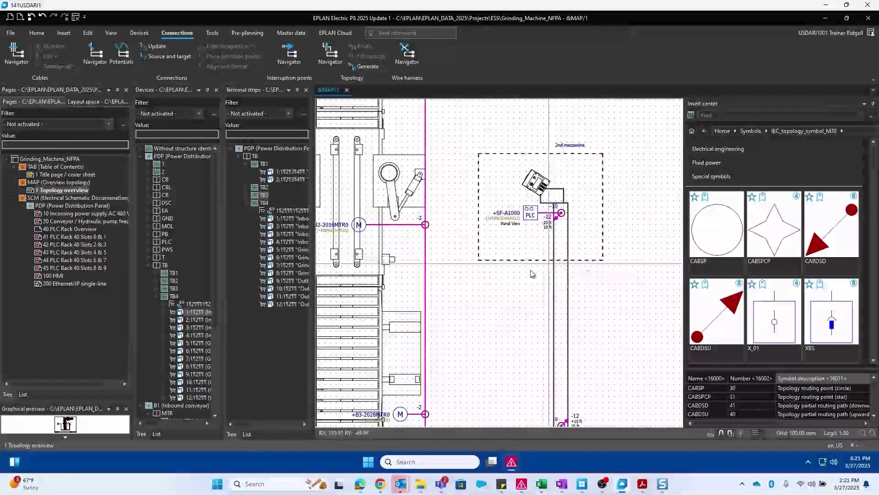
scroll(564, 261, "down", 3)
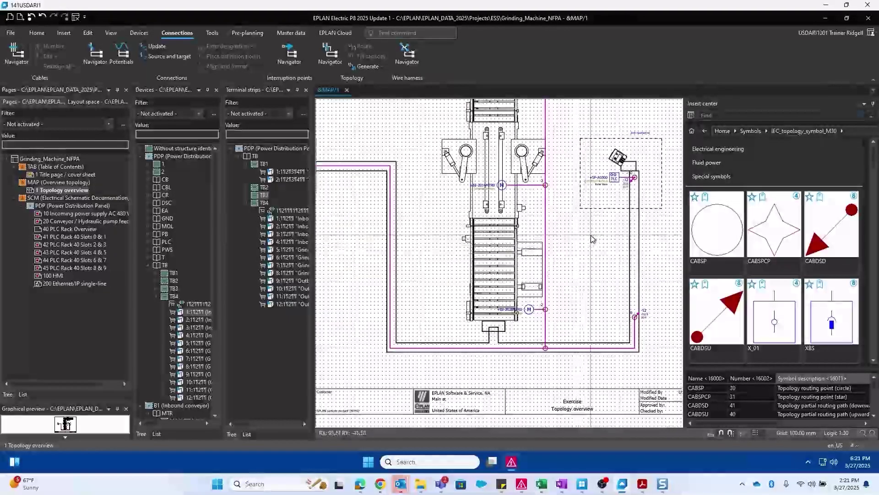
left_click(75, 221)
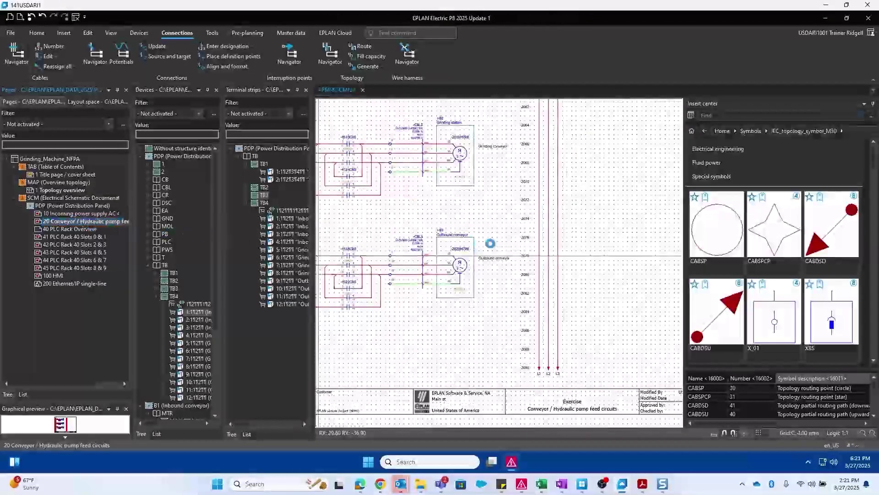
scroll(414, 231, "up", 4)
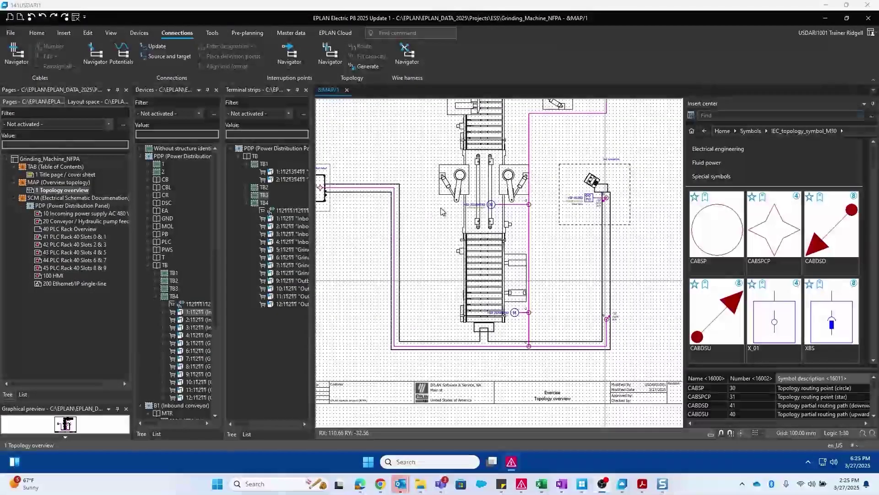
scroll(480, 234, "up", 3)
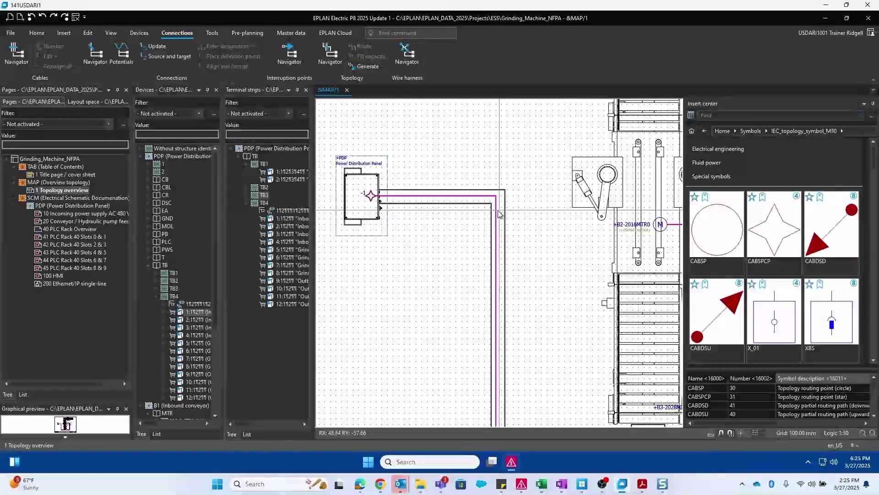
Step: Set the cross-section of the routing path from the distribution panel to 1 inch
left_click(498, 210)
double_click(498, 210)
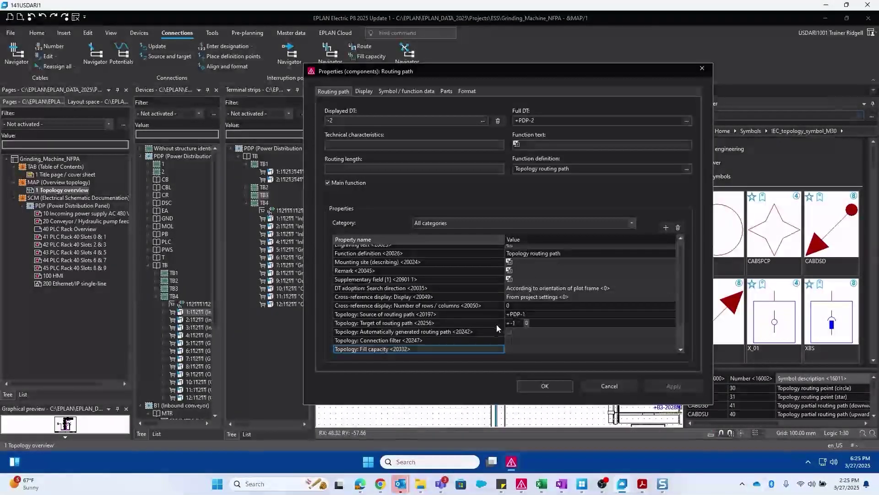
scroll(496, 324, "down", 3)
left_click(524, 322)
left_click(526, 323)
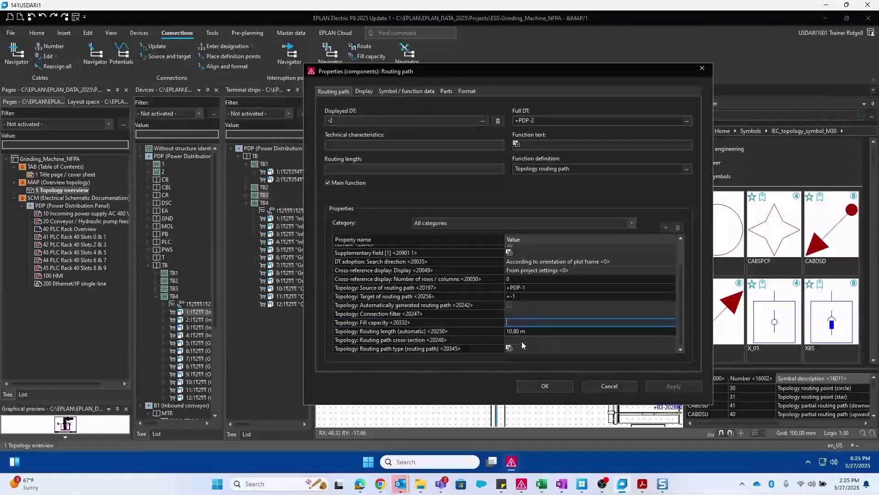
left_click(522, 340)
type("1 inch")
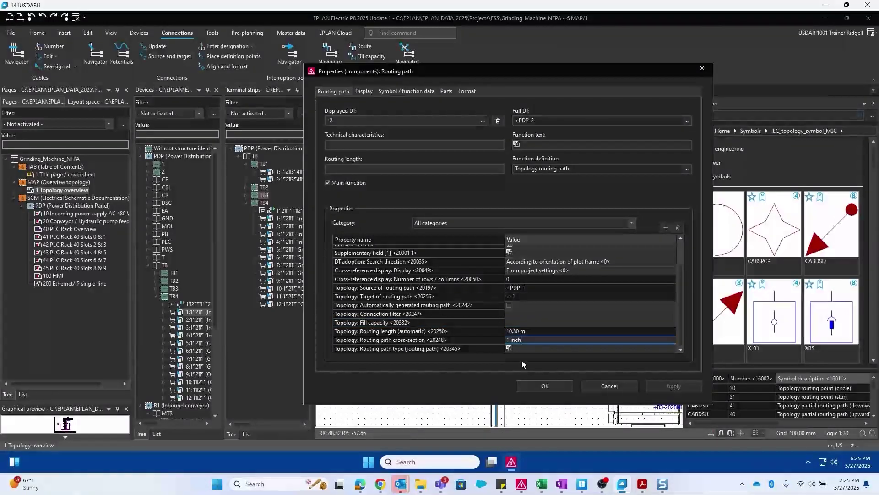
left_click(545, 386)
Step: Calculate the fill capacity (2%), then reduce the cross-section to 0.5 inch
left_click(496, 215)
left_click(372, 56)
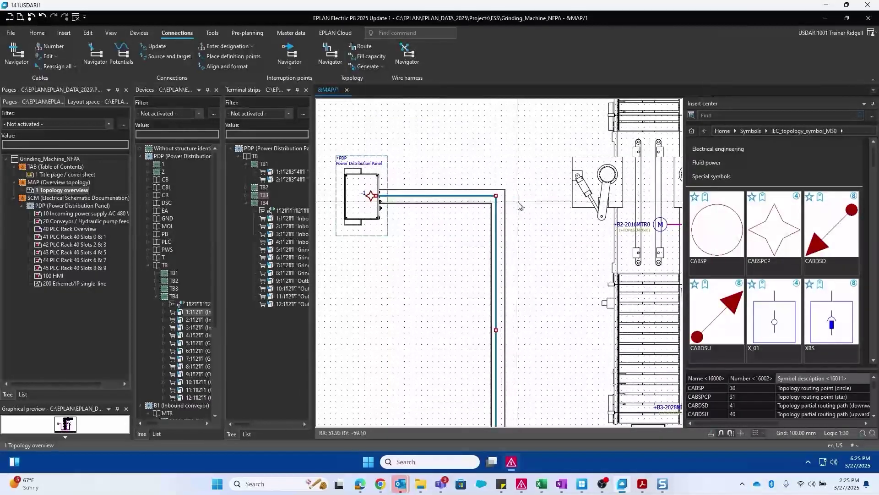
left_click(497, 207)
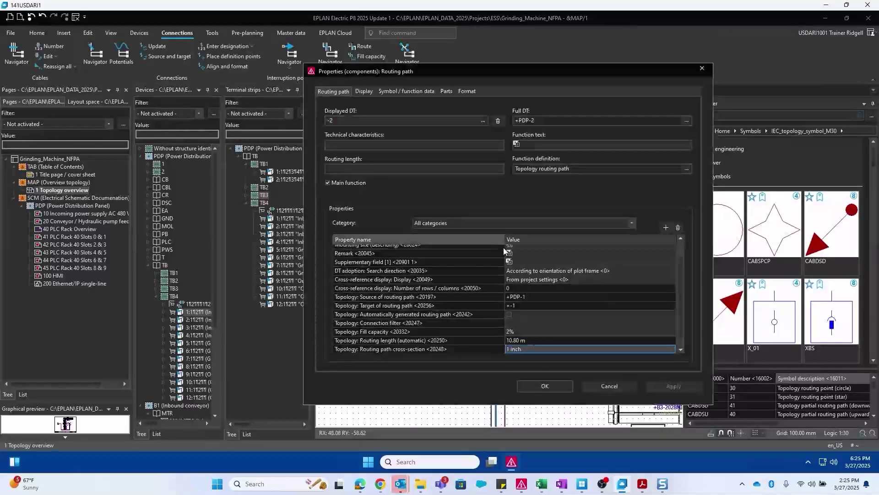
scroll(517, 322, "down", 1)
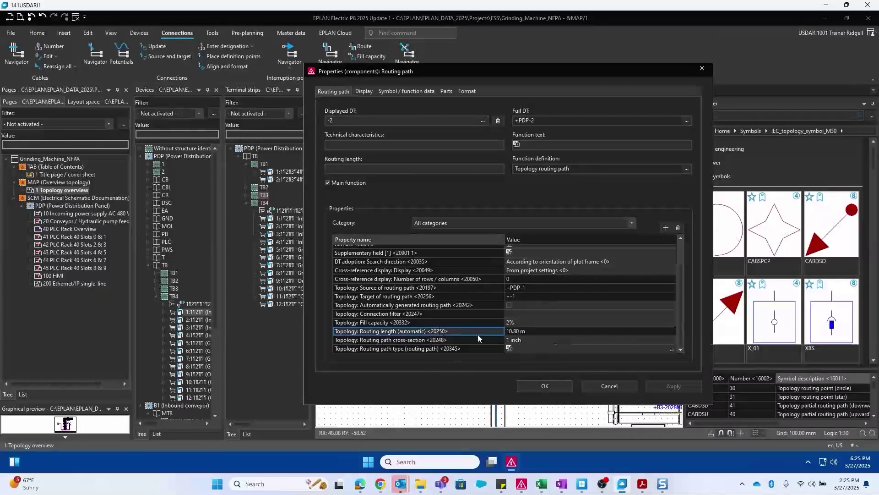
left_click(519, 322)
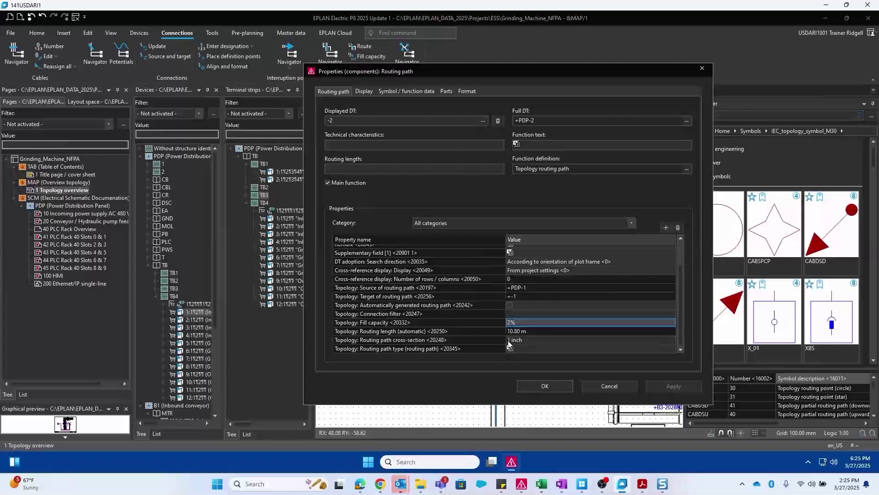
left_click(510, 340)
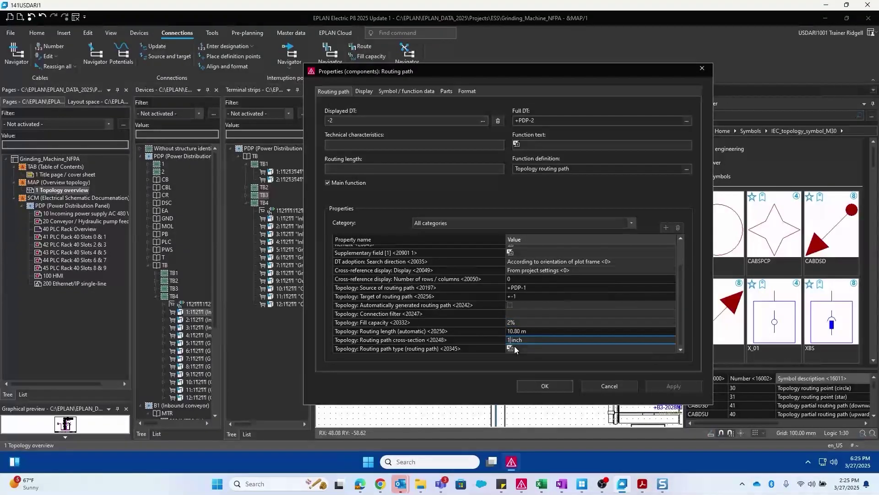
key("BackSpace")
type("0.5")
left_click(546, 384)
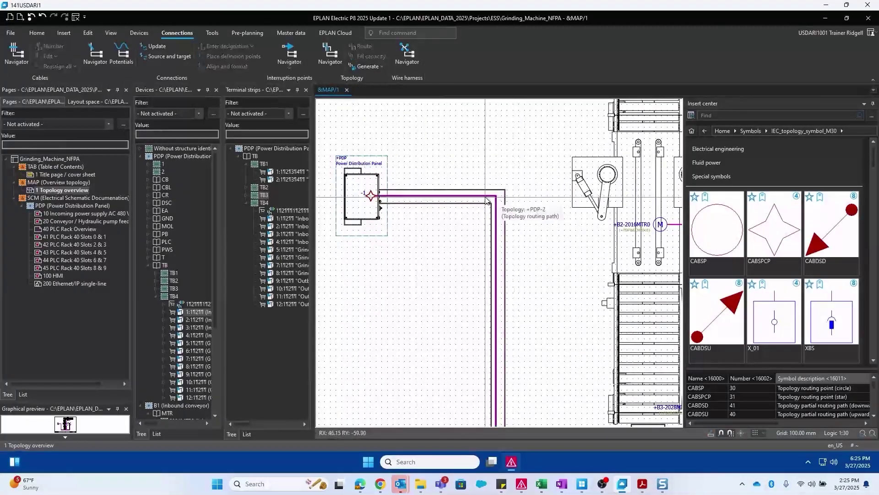
Step: Verify routing path +PDP-2 now shows 8% fill capacity
double_click(500, 240)
scroll(521, 348, "down", 1)
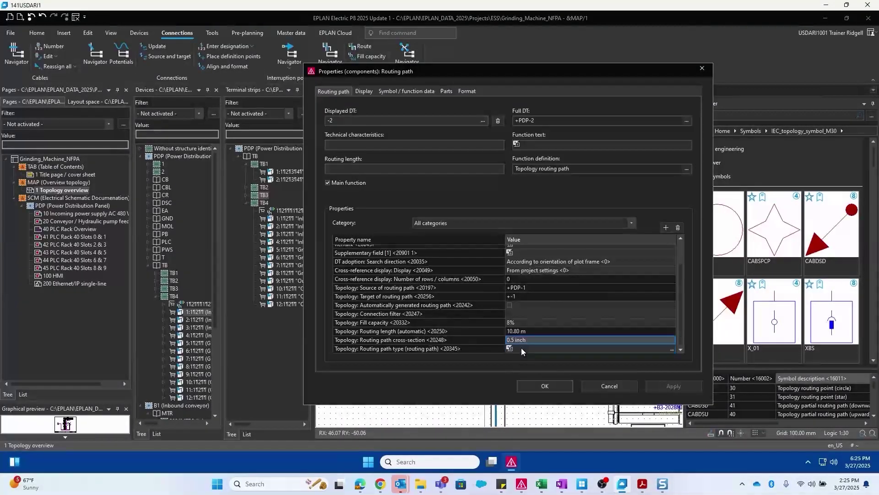
left_click(562, 385)
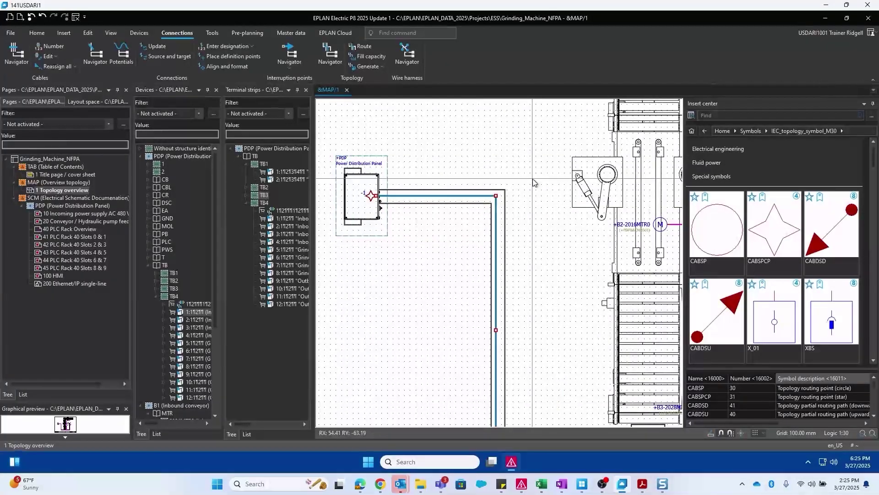
left_click(210, 33)
left_click(59, 57)
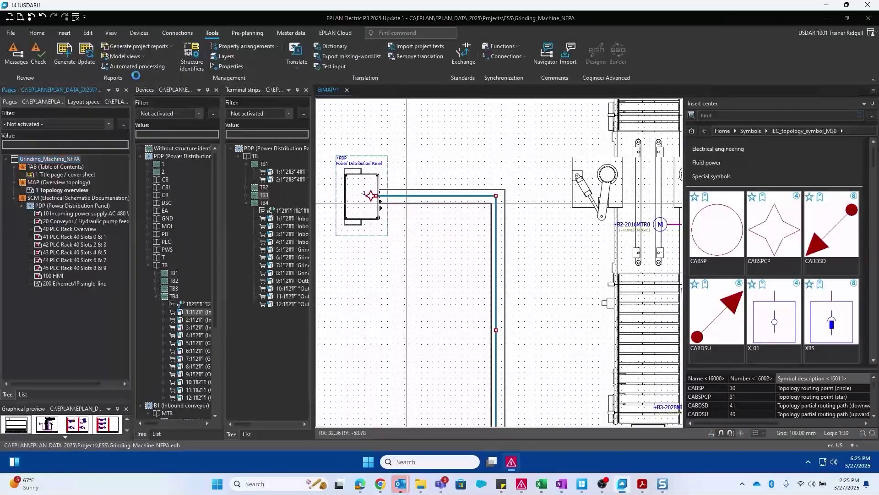
Step: Add a Topology: Routing path list report template using form F34_001
left_click(274, 167)
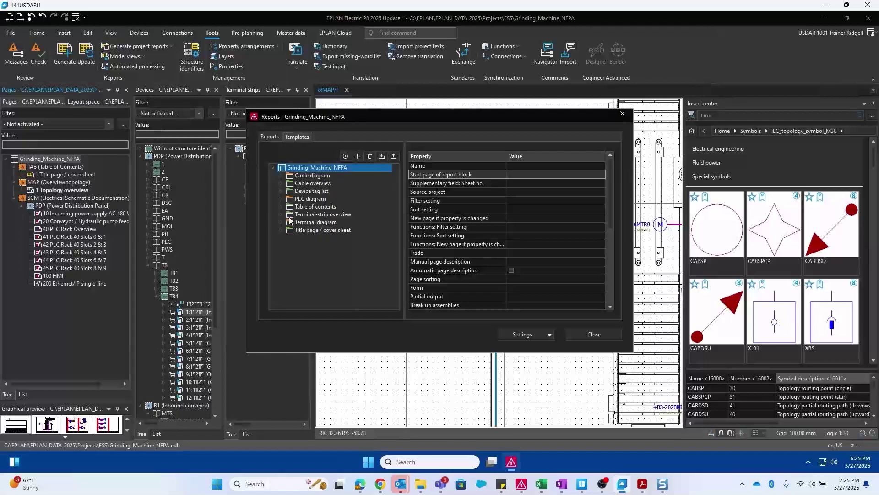
left_click(358, 158)
scroll(362, 245, "down", 10)
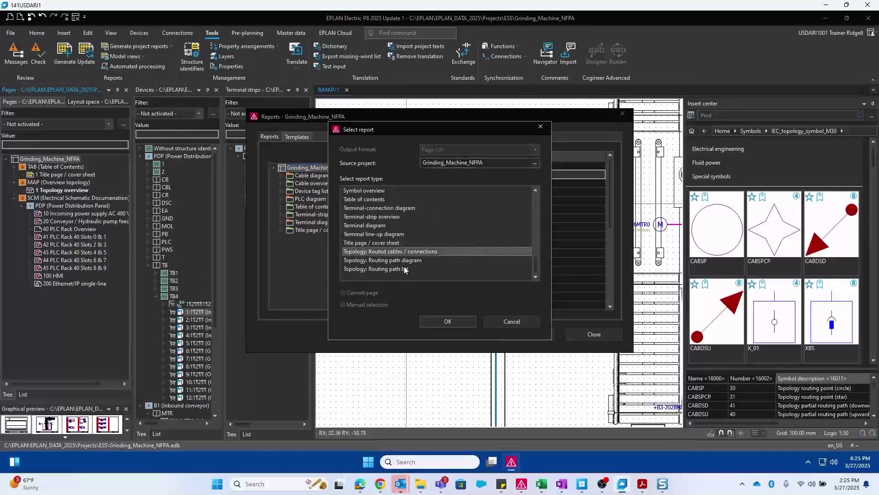
left_click(405, 270)
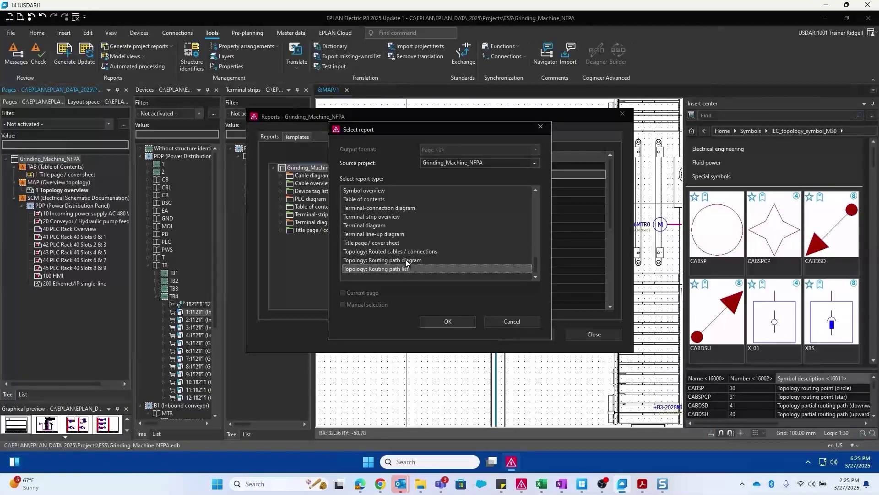
left_click(405, 252)
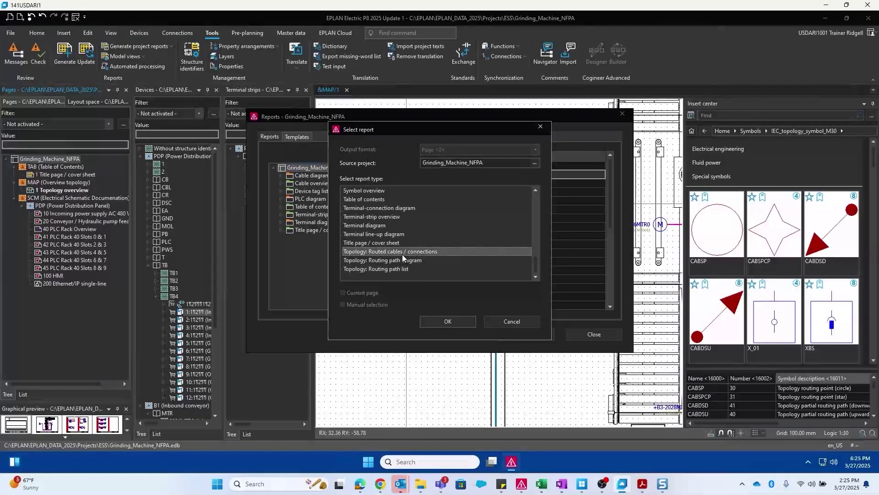
double_click(404, 270)
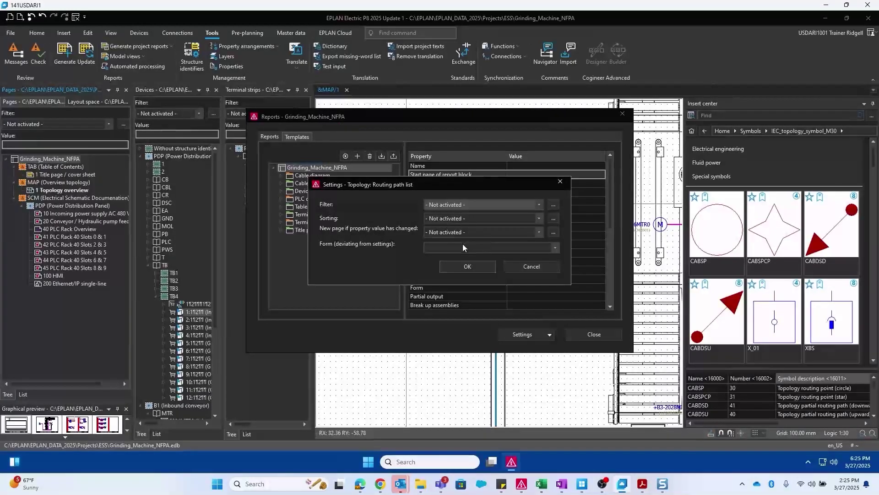
left_click(460, 247)
left_click(419, 256)
left_click(496, 250)
left_click(463, 269)
left_click(434, 278)
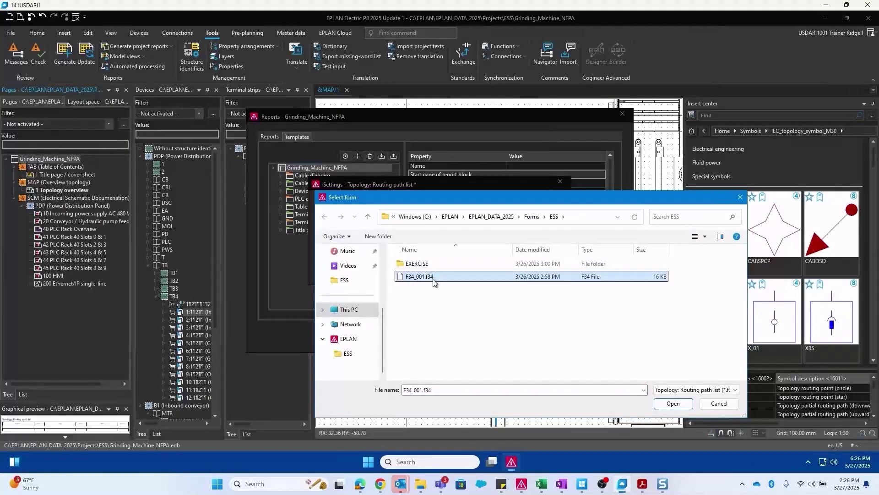
double_click(430, 277)
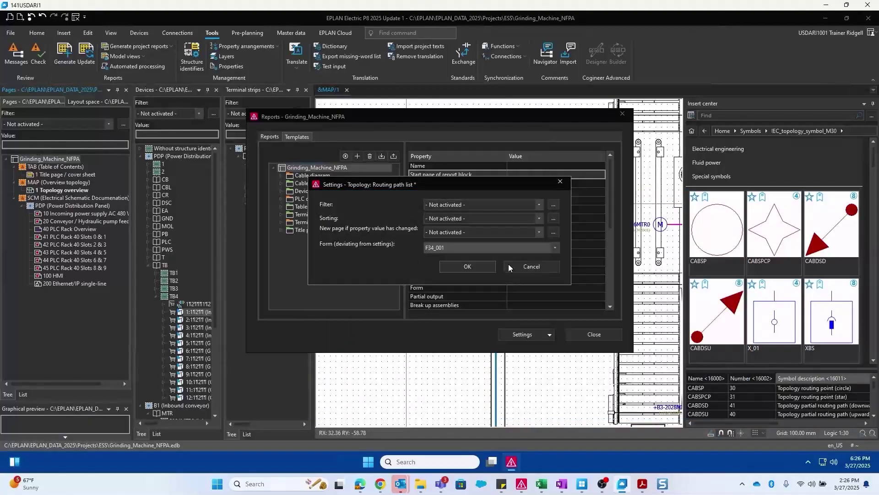
left_click(467, 266)
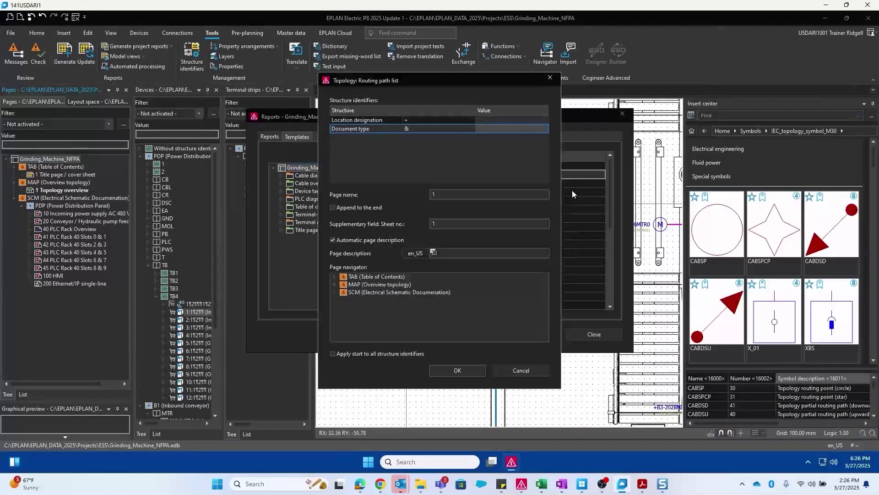
Step: Place the report pages under document type MAP and generate the routing path list
left_click(545, 128)
double_click(400, 217)
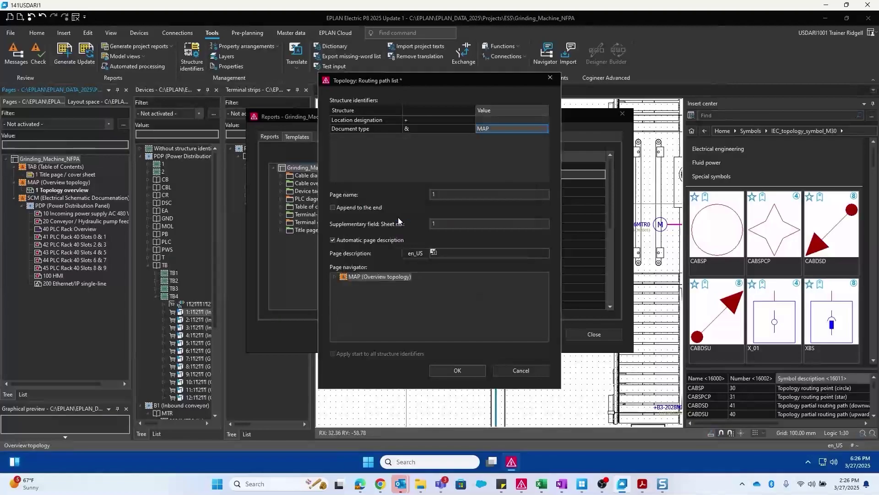
left_click(364, 206)
key("Return")
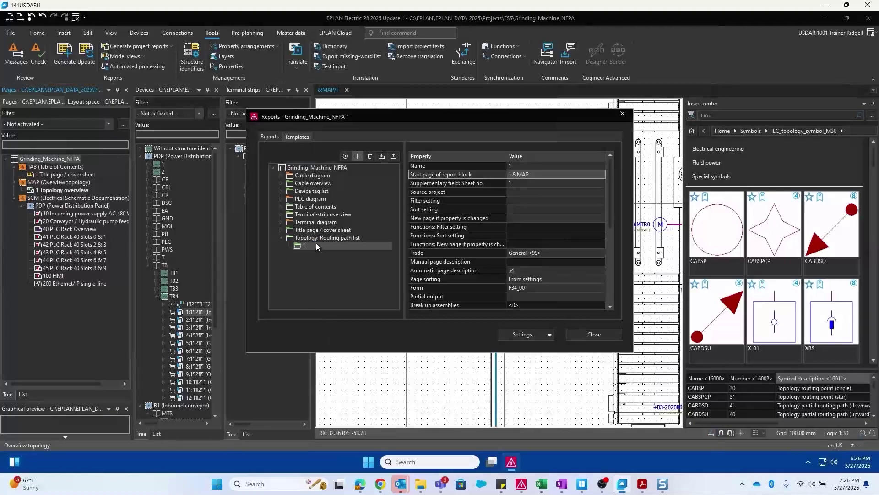
left_click(346, 157)
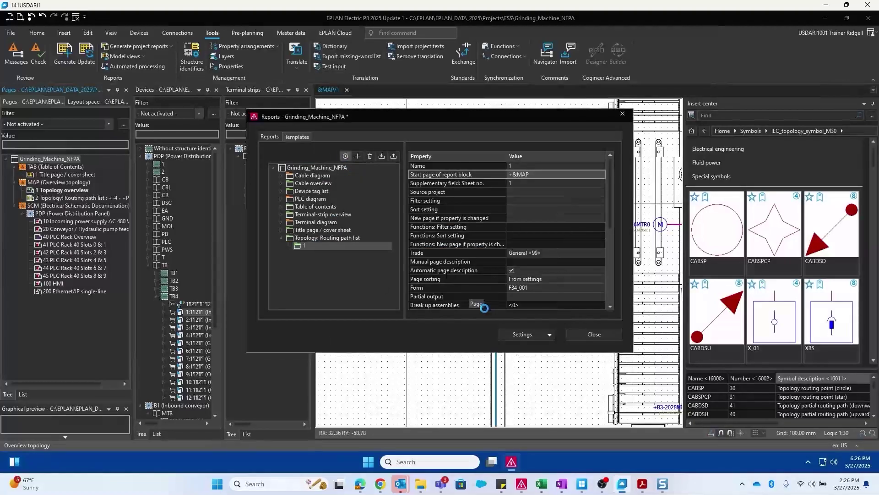
Step: Open page MAP 2 Topology: Routing path list and zoom into its table
left_click(593, 332)
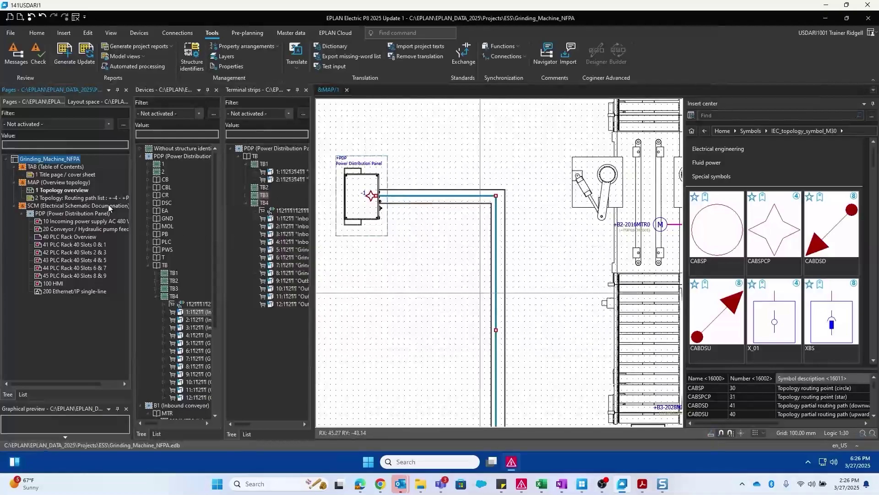
left_click(97, 199)
double_click(97, 199)
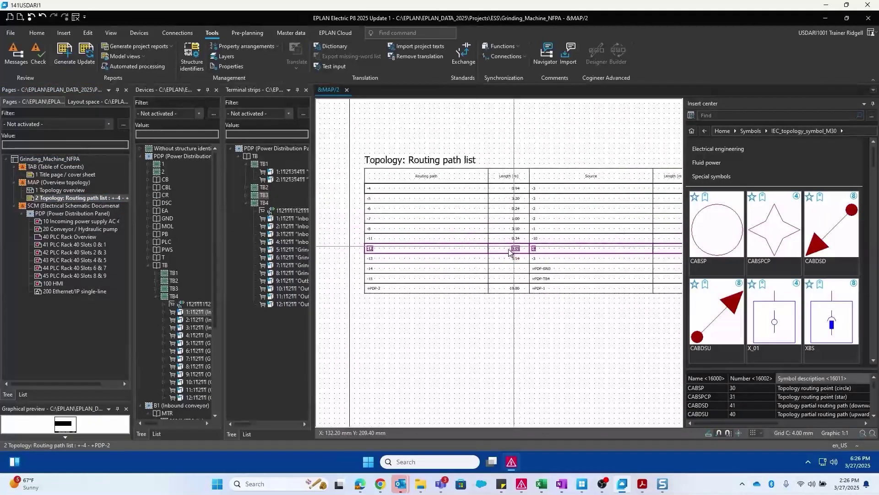
scroll(558, 334, "up", 1)
scroll(447, 353, "right", 3, "shift")
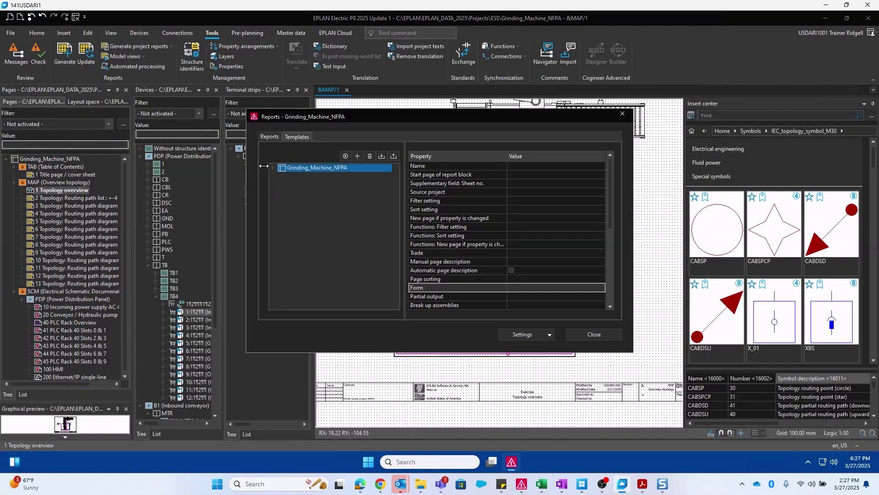
Step: Try adding a Topology: Routing path diagram report with manual placement, which errors out
left_click(370, 157)
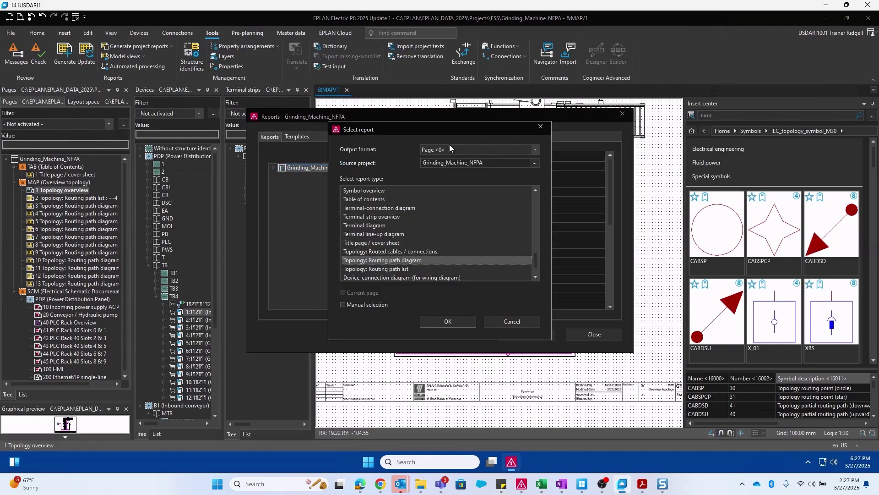
left_click(449, 148)
left_click(452, 166)
left_click(411, 261)
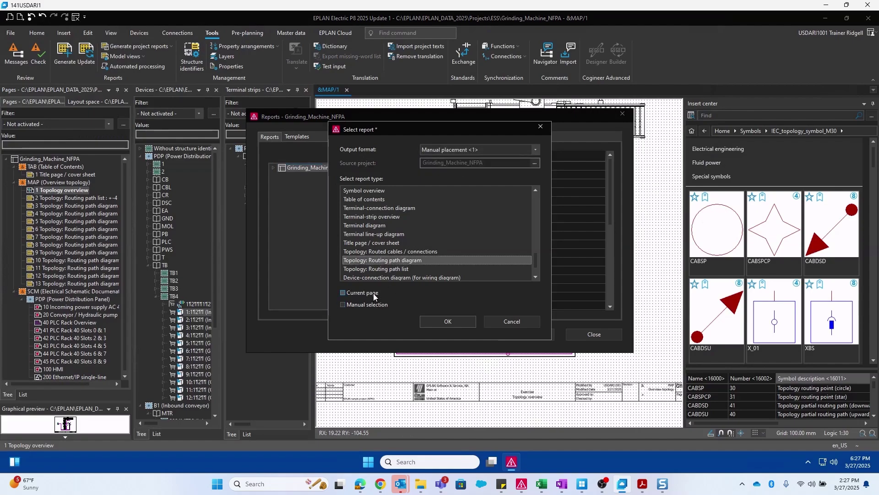
left_click(374, 294)
left_click(412, 260)
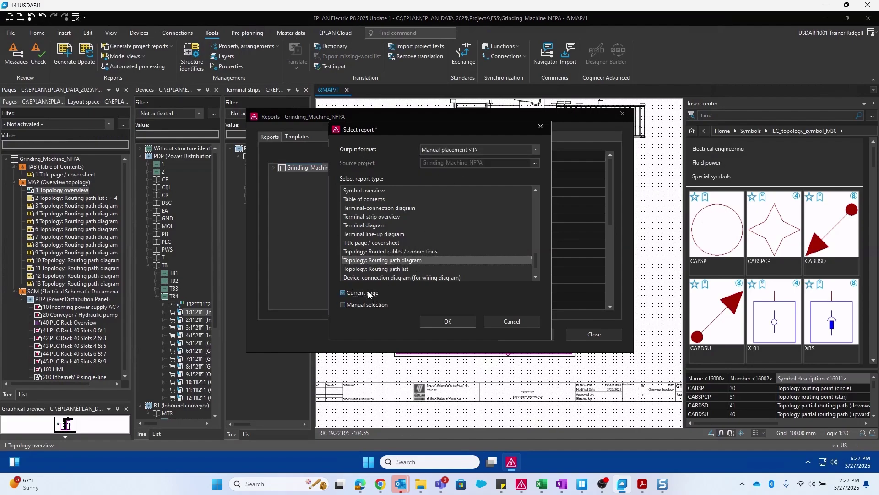
left_click(448, 321)
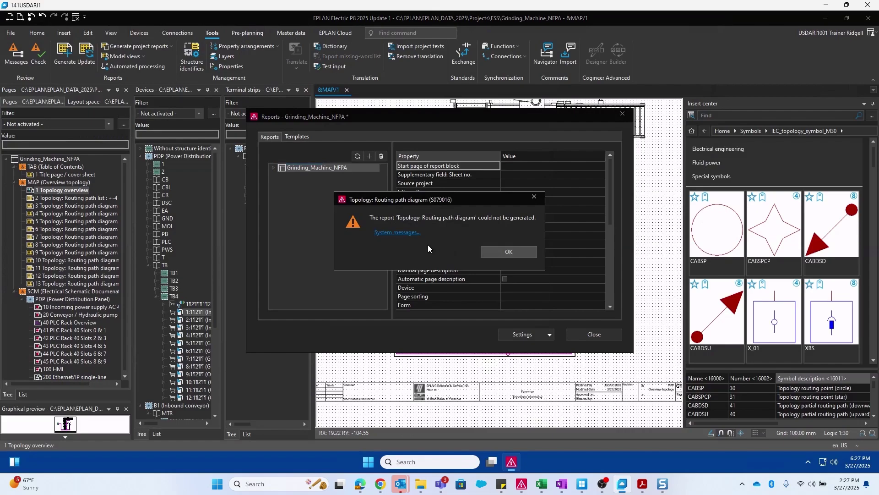
left_click(490, 252)
Step: Assign an F35 form to Topology: Routing path diagram in the output-to-pages settings
left_click(543, 335)
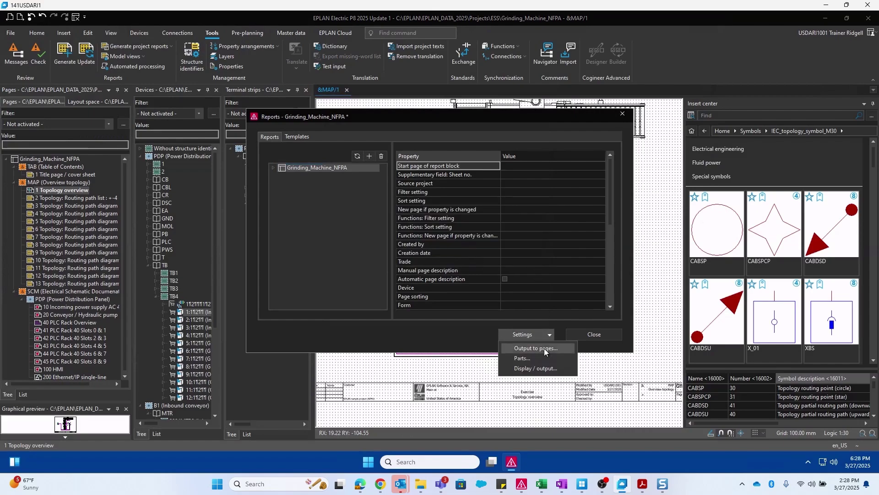
left_click(545, 348)
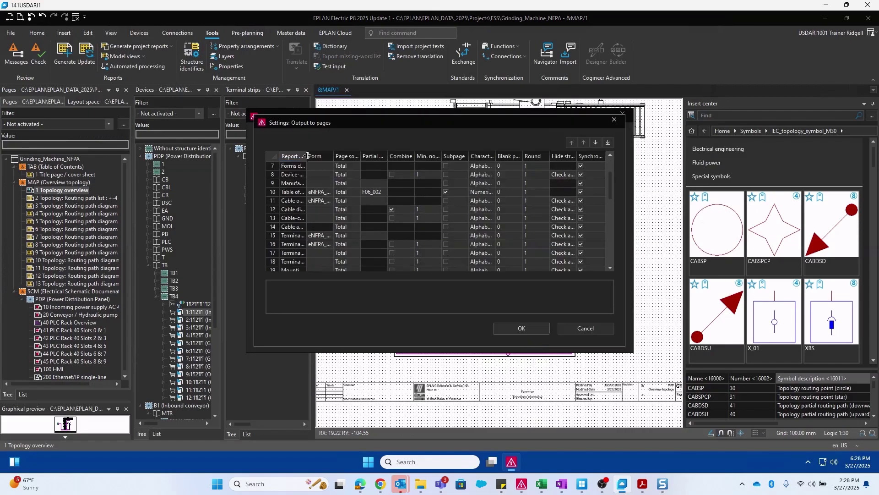
left_click_drag(307, 156, 403, 156)
scroll(336, 227, "down", 3)
scroll(336, 227, "down", 8)
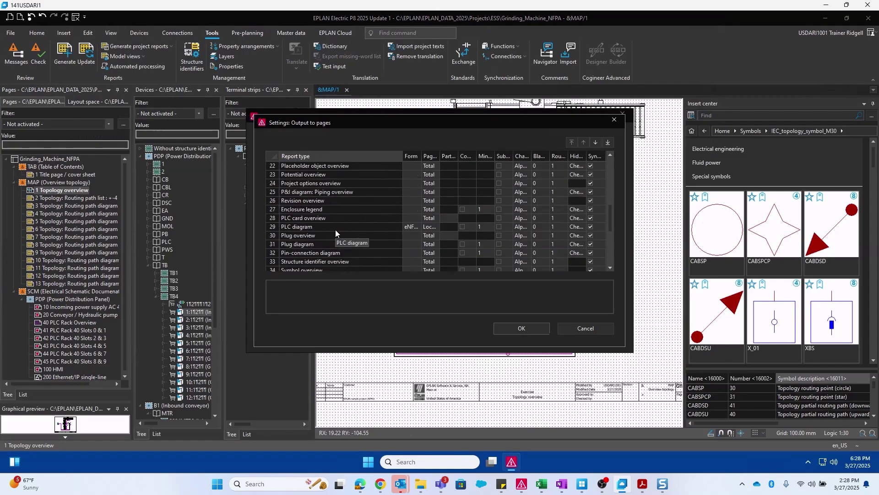
left_click(349, 194)
left_click(417, 192)
left_click(416, 192)
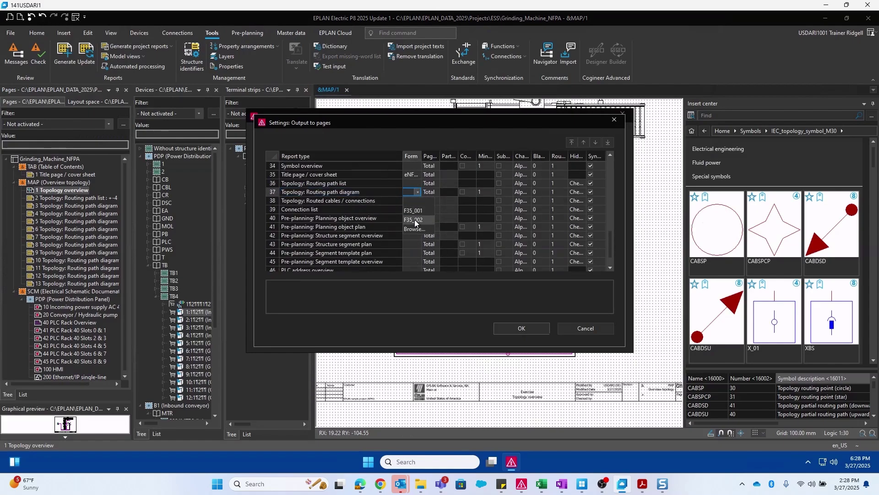
left_click(414, 211)
left_click(522, 329)
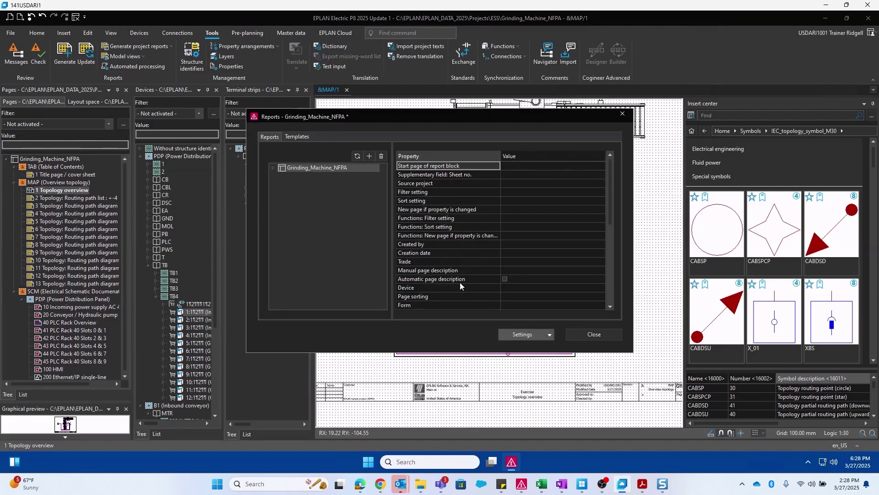
Step: Add the routing path diagram report with manual placement and place its table on the overview page
left_click(370, 157)
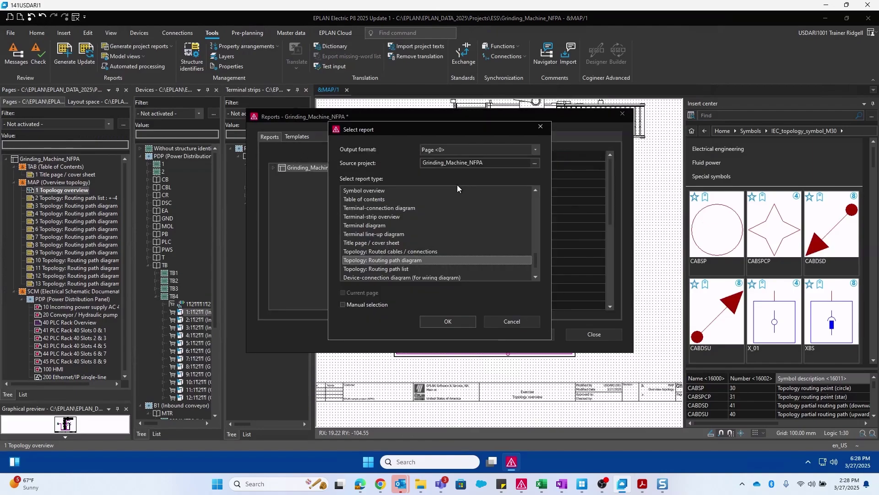
left_click(453, 150)
left_click(451, 167)
left_click(386, 294)
left_click(460, 323)
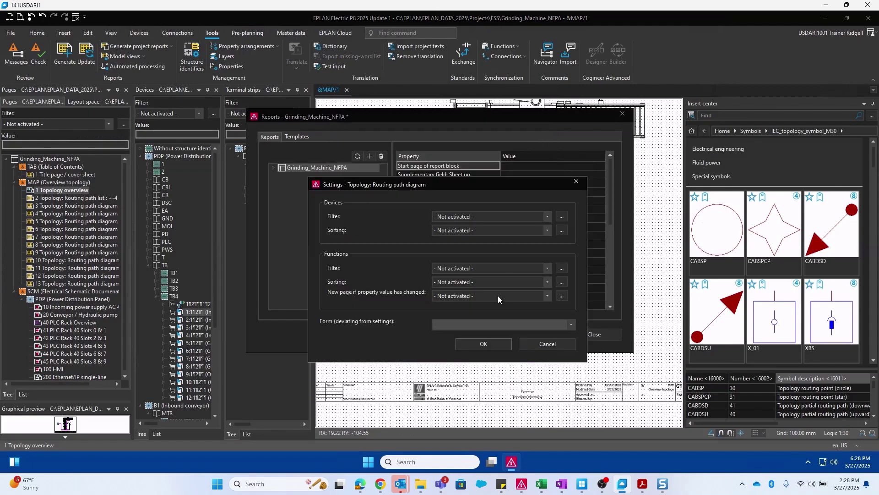
left_click(494, 342)
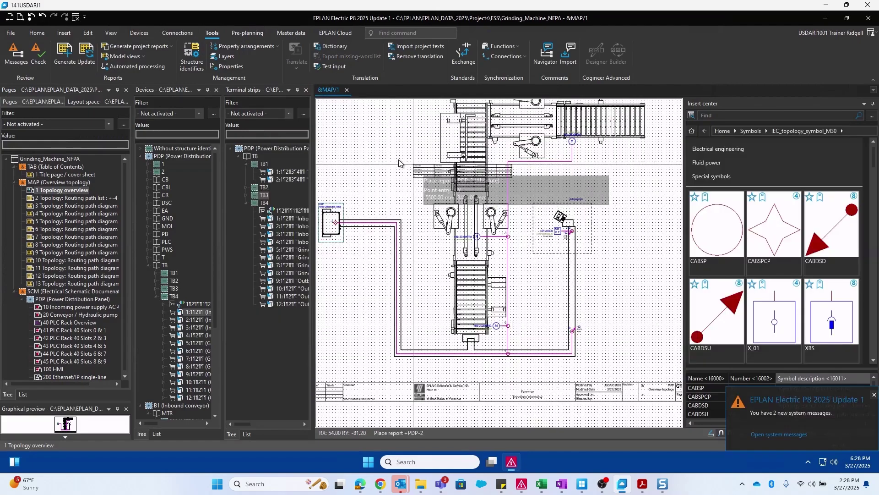
scroll(402, 189, "up", 5)
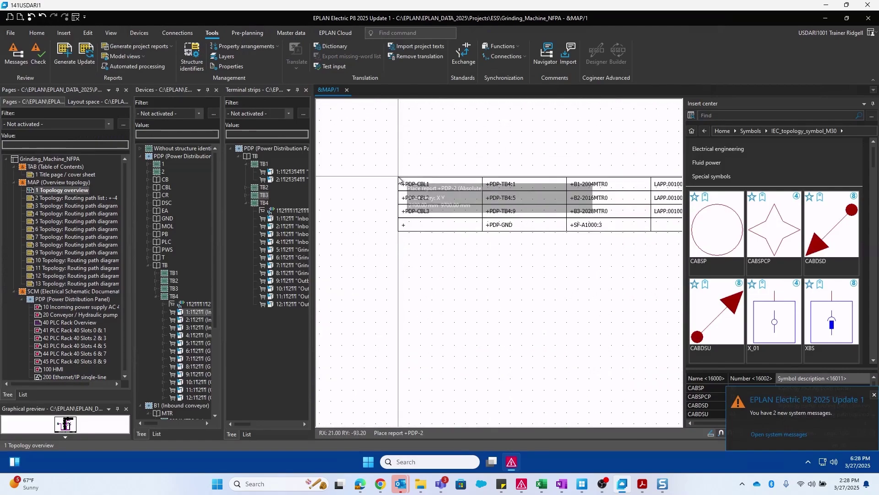
left_click(401, 180)
scroll(479, 253, "down", 4)
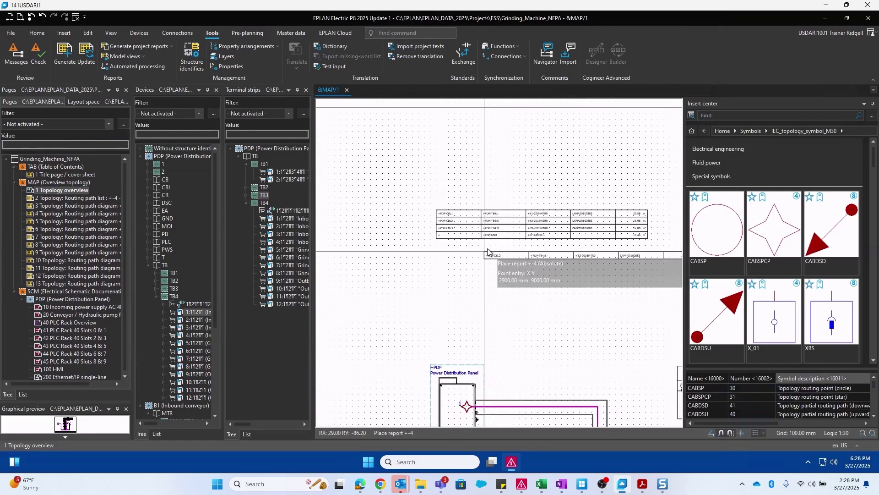
key("Escape")
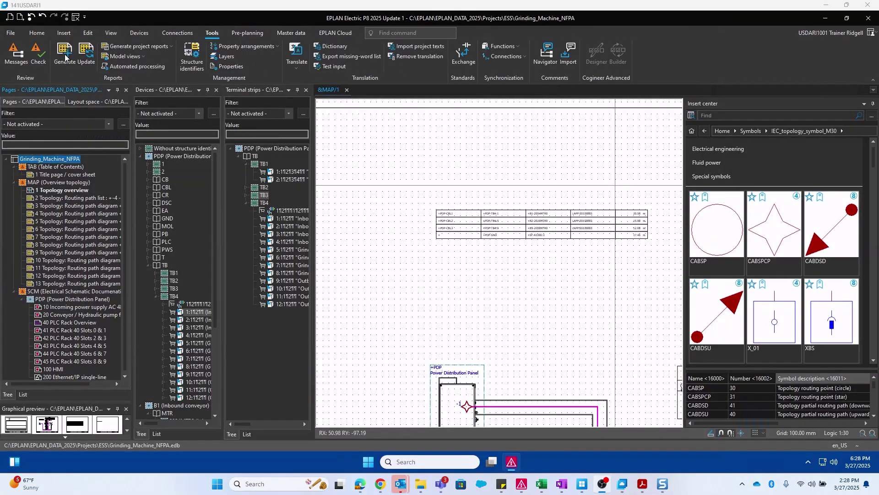
Step: Add a Topology: Routed cables / connections report template using form F36_001
left_click(65, 54)
left_click(299, 137)
left_click(274, 168)
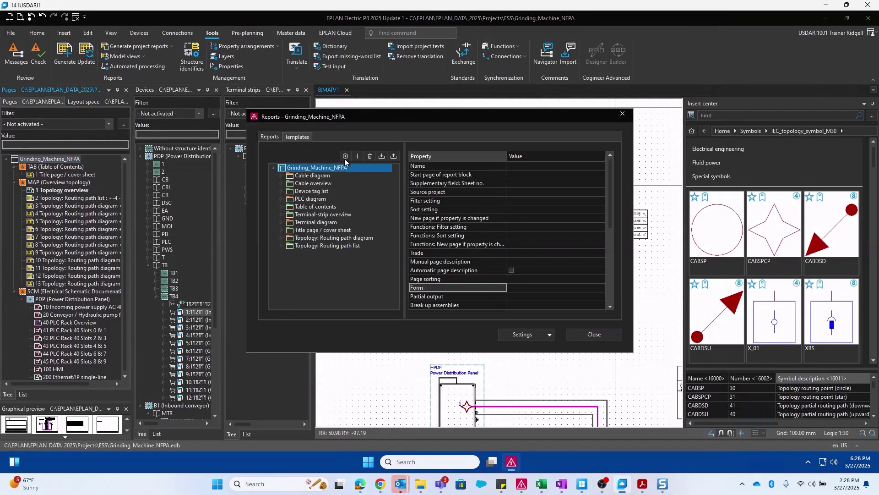
left_click(359, 156)
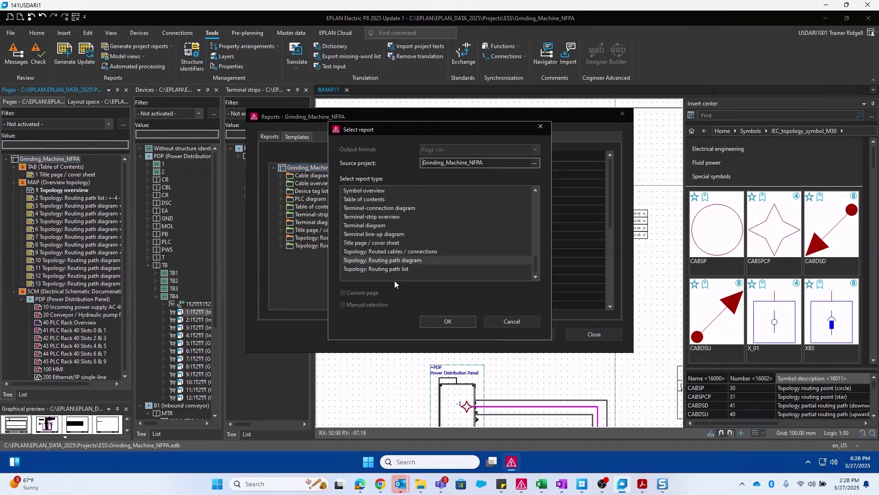
left_click(413, 251)
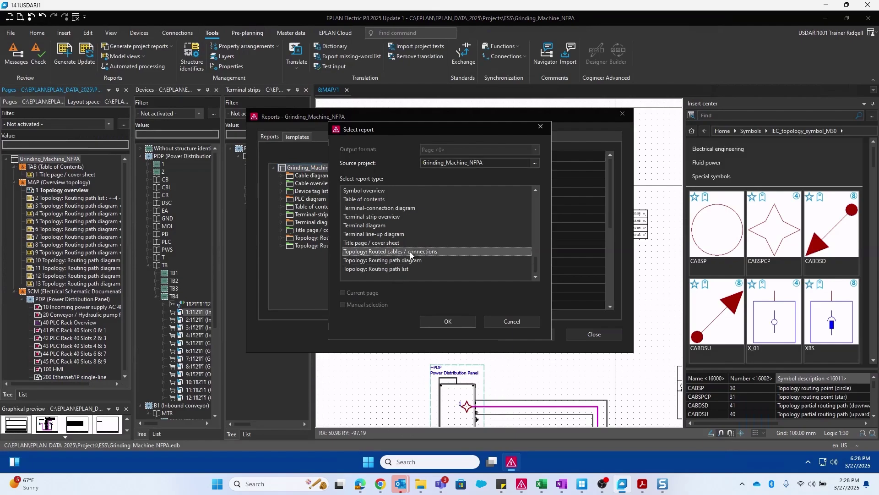
double_click(411, 251)
left_click(479, 246)
left_click(439, 267)
left_click(405, 202)
left_click(649, 326)
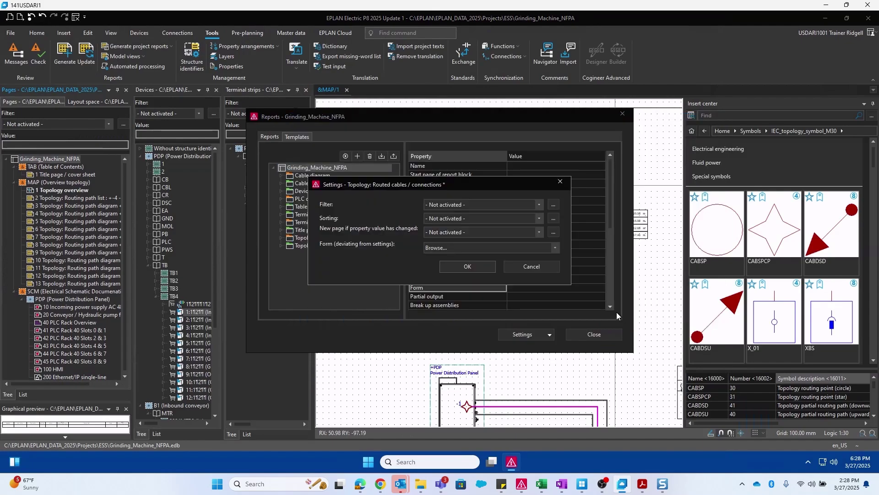
left_click(473, 269)
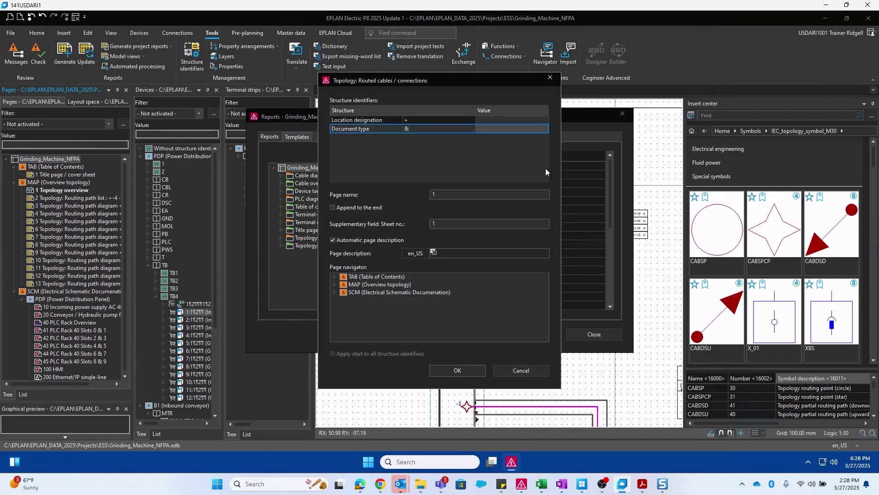
Step: Set document type MAP with pages appended at the end, and generate page MAP 14
left_click(546, 129)
double_click(405, 205)
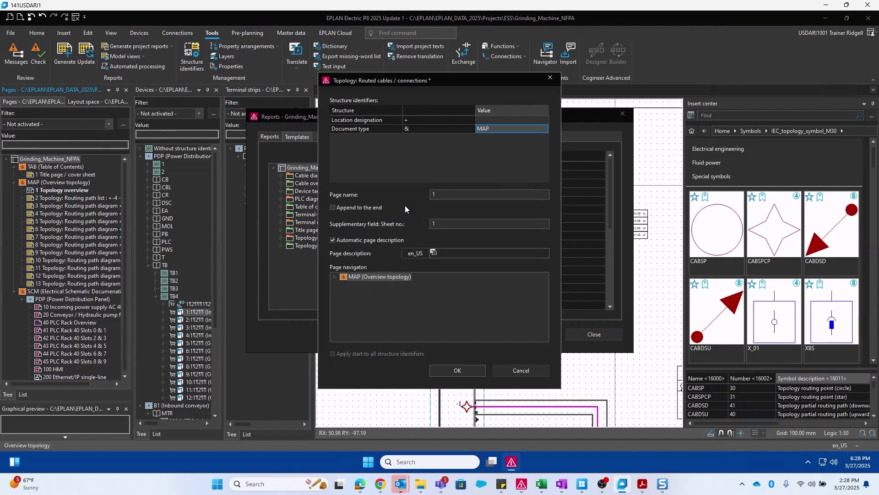
left_click(375, 210)
left_click(477, 370)
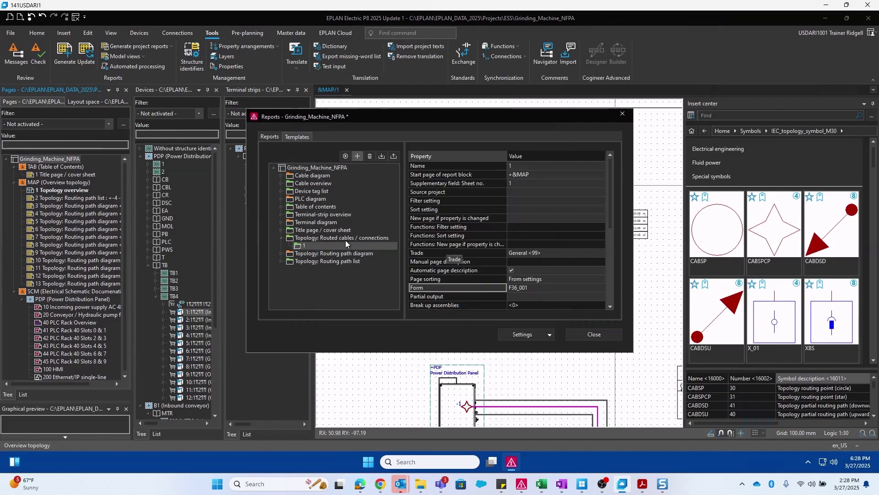
left_click(345, 155)
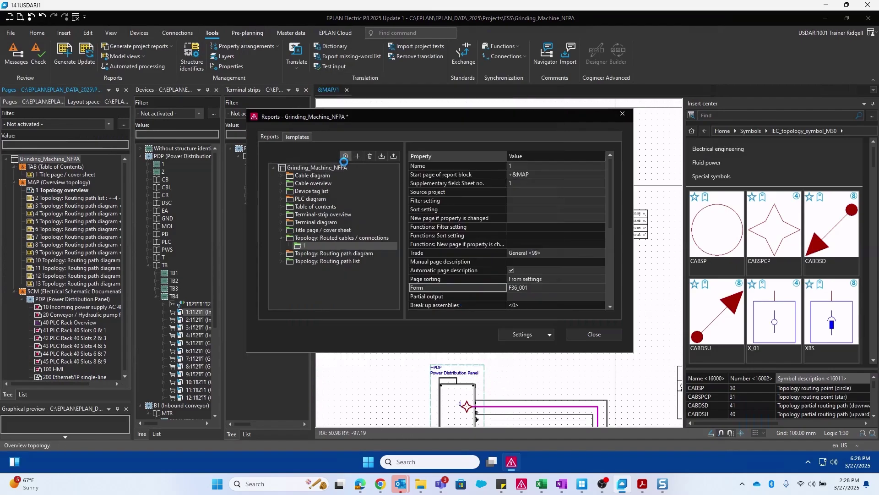
left_click(594, 334)
left_click(69, 292)
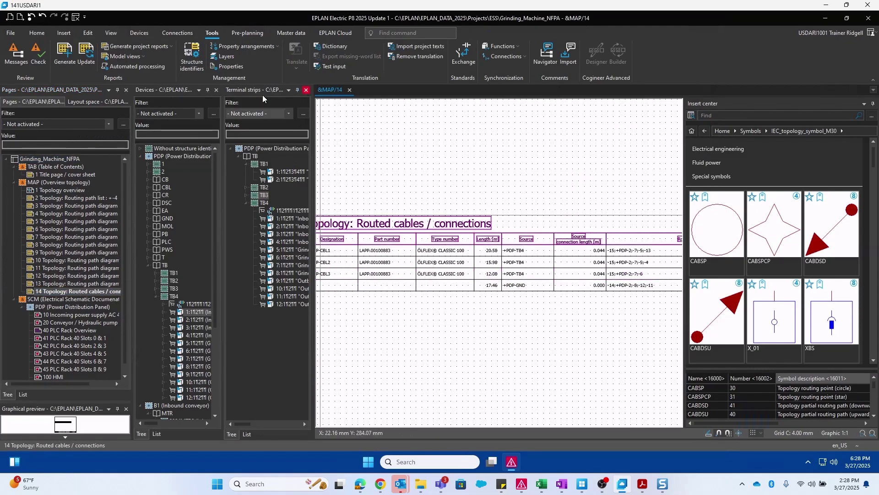
Step: Close the Terminal strips and Devices navigators and pan across the MAP 14 routed cables table
left_click(307, 89)
left_click(216, 89)
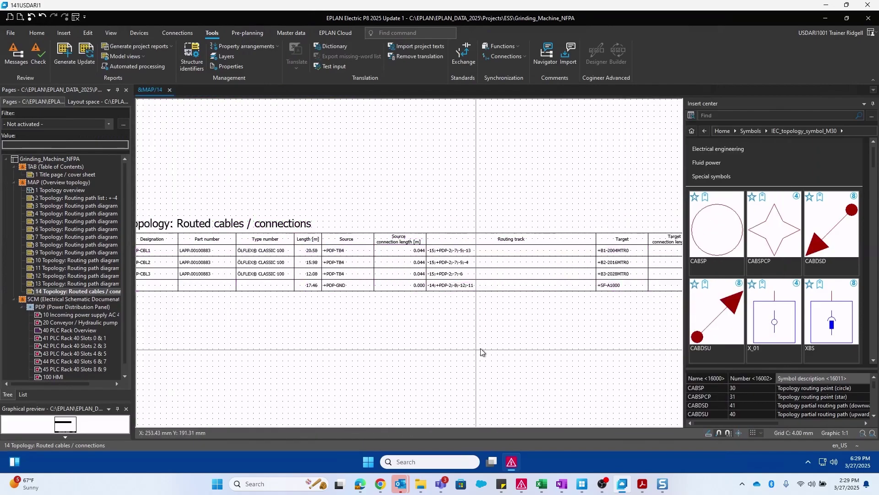
scroll(481, 350, "down", 1)
scroll(232, 327, "up", 1)
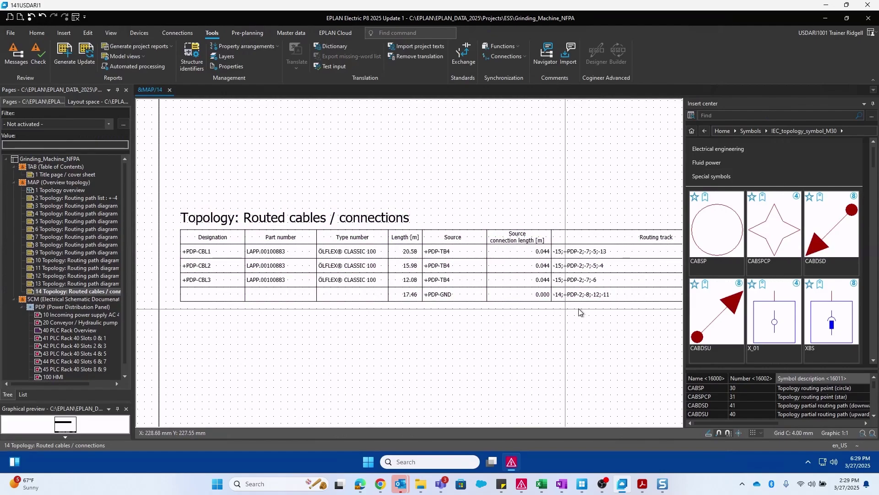
scroll(572, 310, "right", 3)
scroll(391, 320, "right", 3)
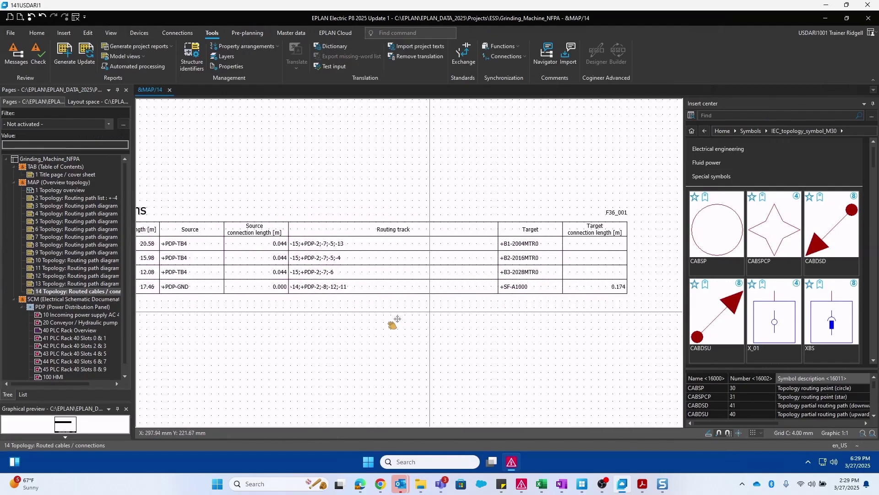